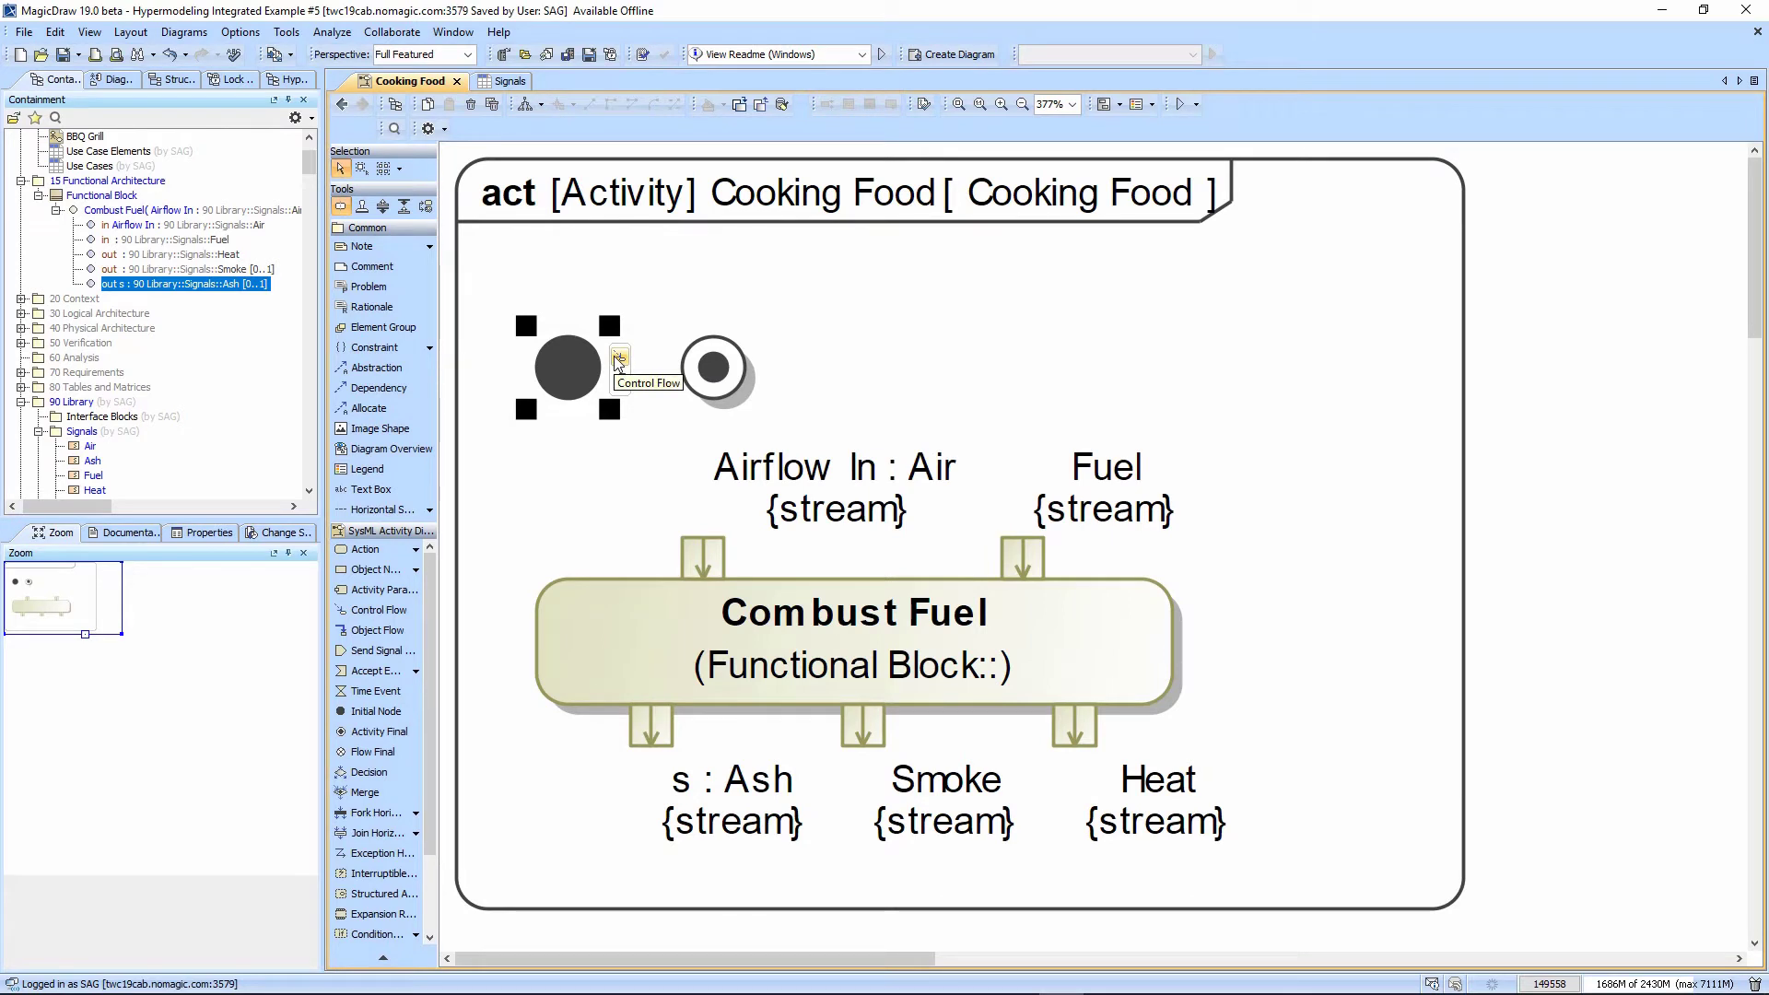
# Connect the initial node to Combust Fuel with a control flow.
pyautogui.click(618, 360)
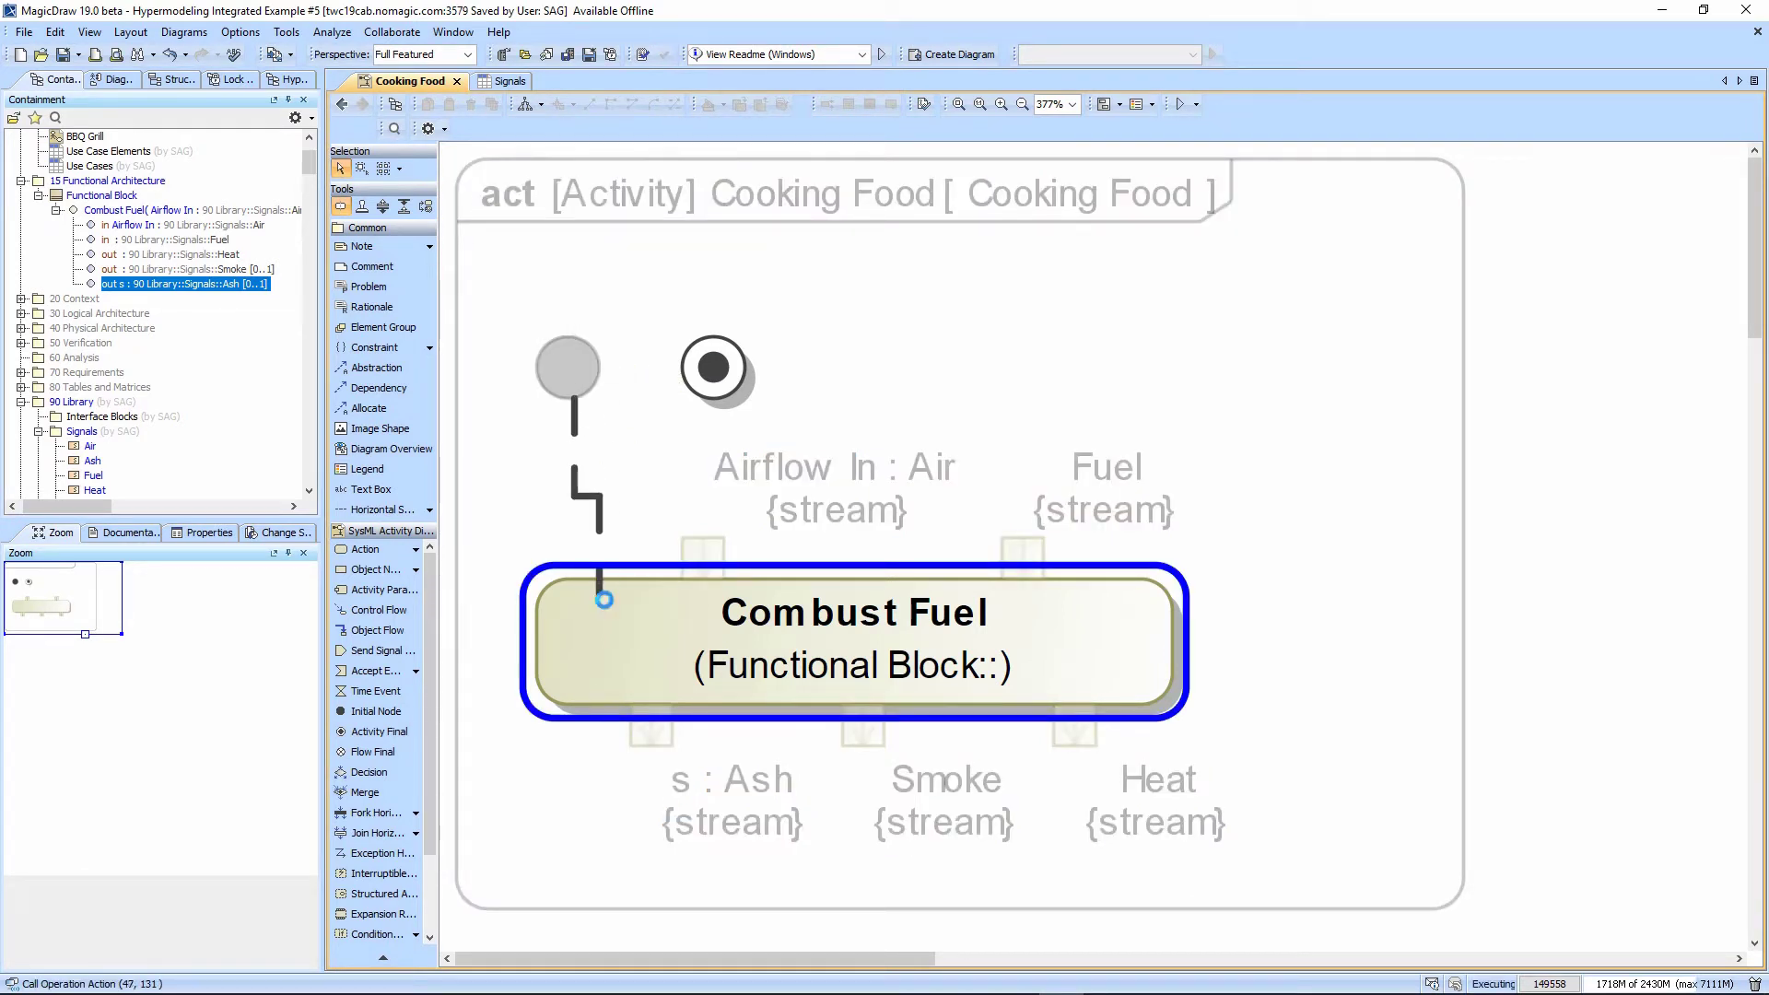
pyautogui.click(603, 600)
pyautogui.click(878, 376)
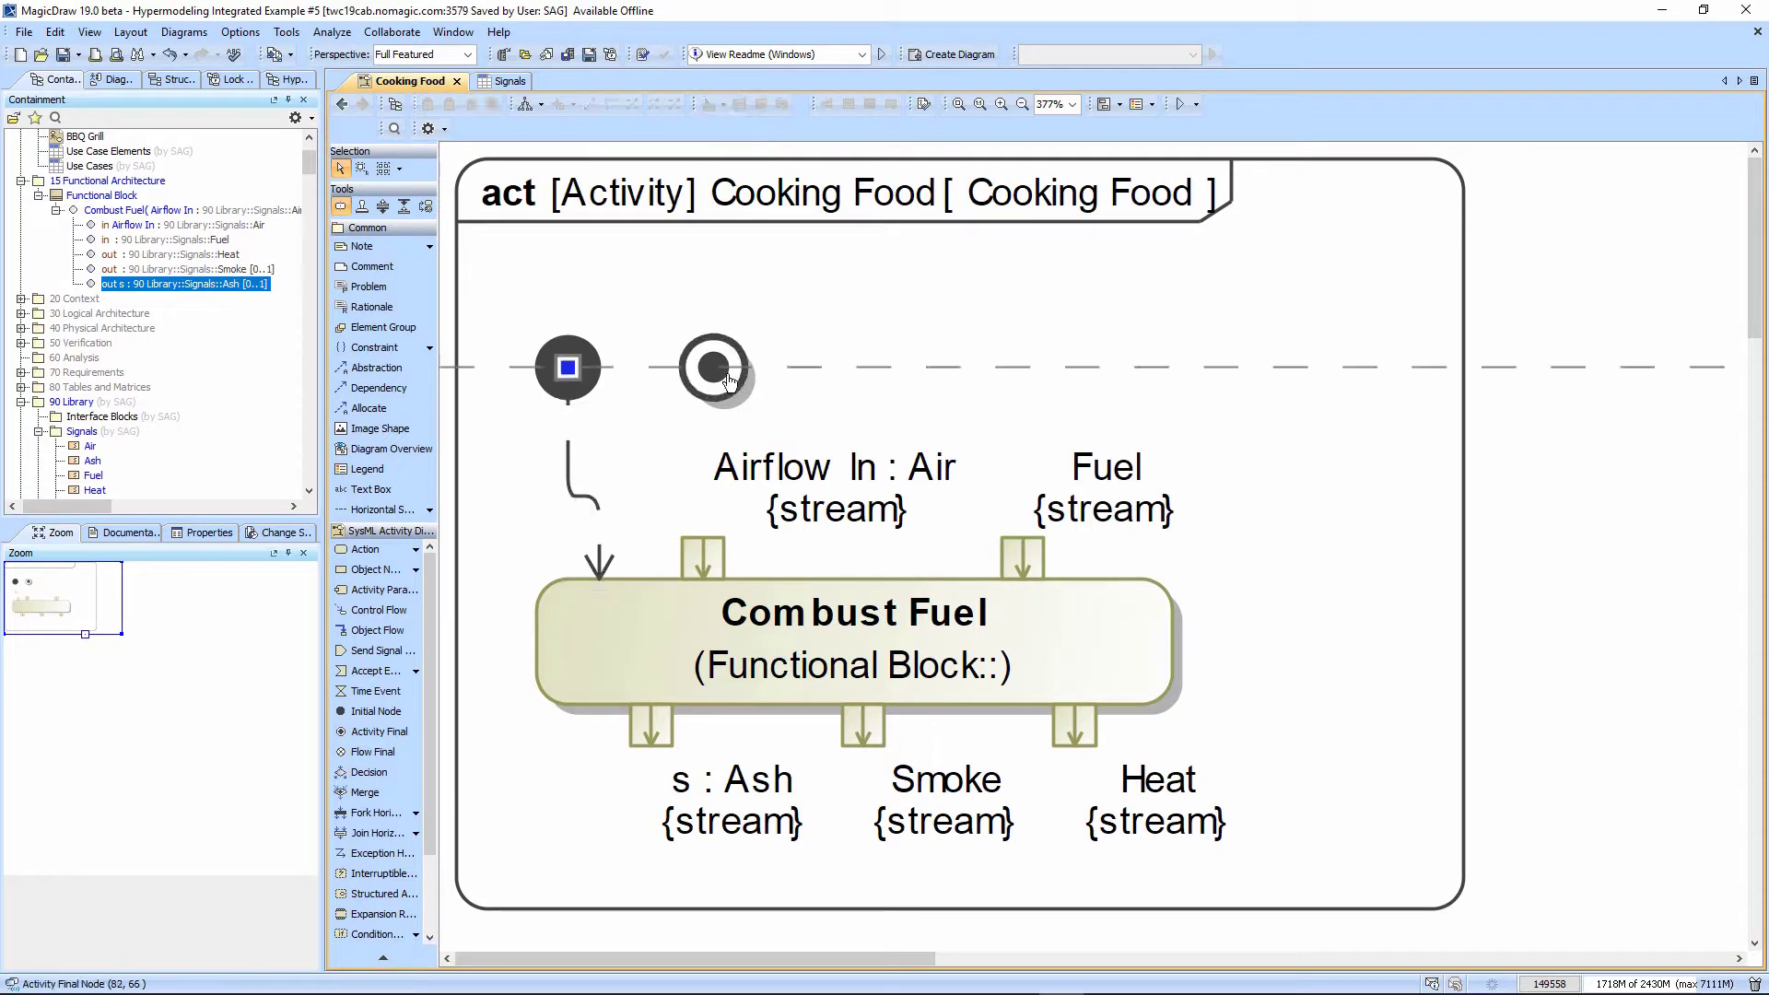
# Move the activity final node to the lower right and rename the output pin to Ash.
pyautogui.moveTo(714, 367); pyautogui.dragTo(1345, 756)
pyautogui.click(1353, 500)
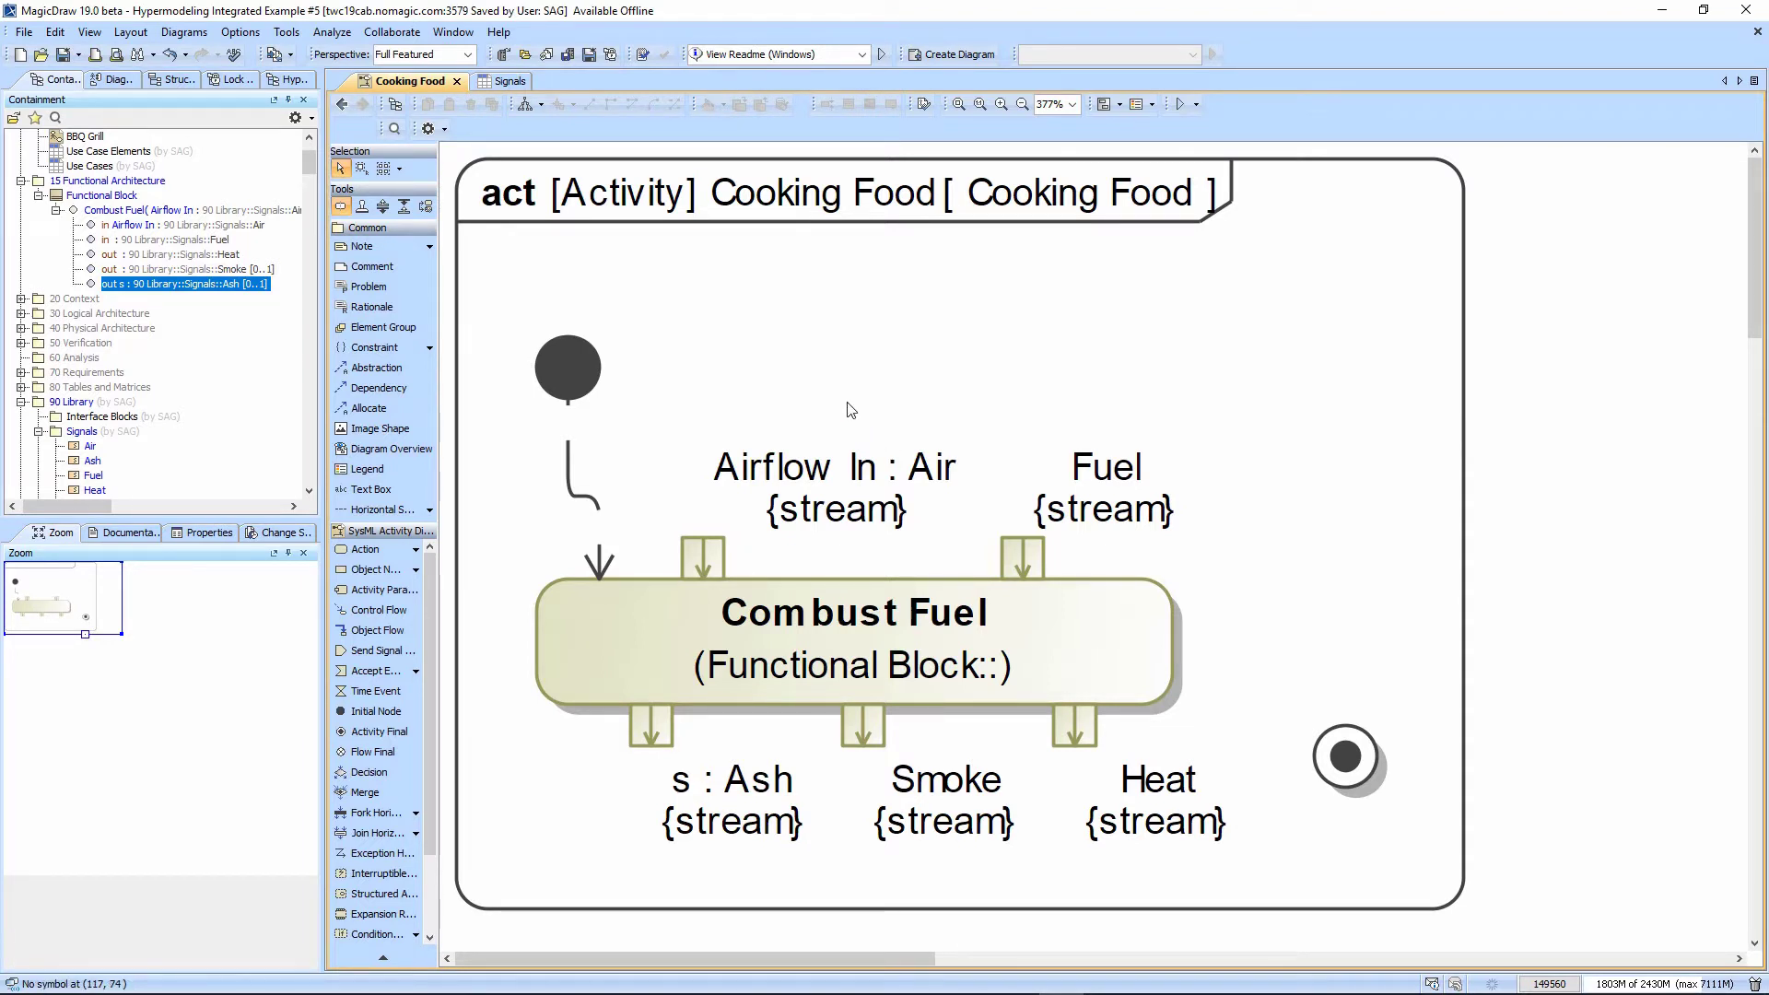
pyautogui.hotkey('ctrl', 'z')
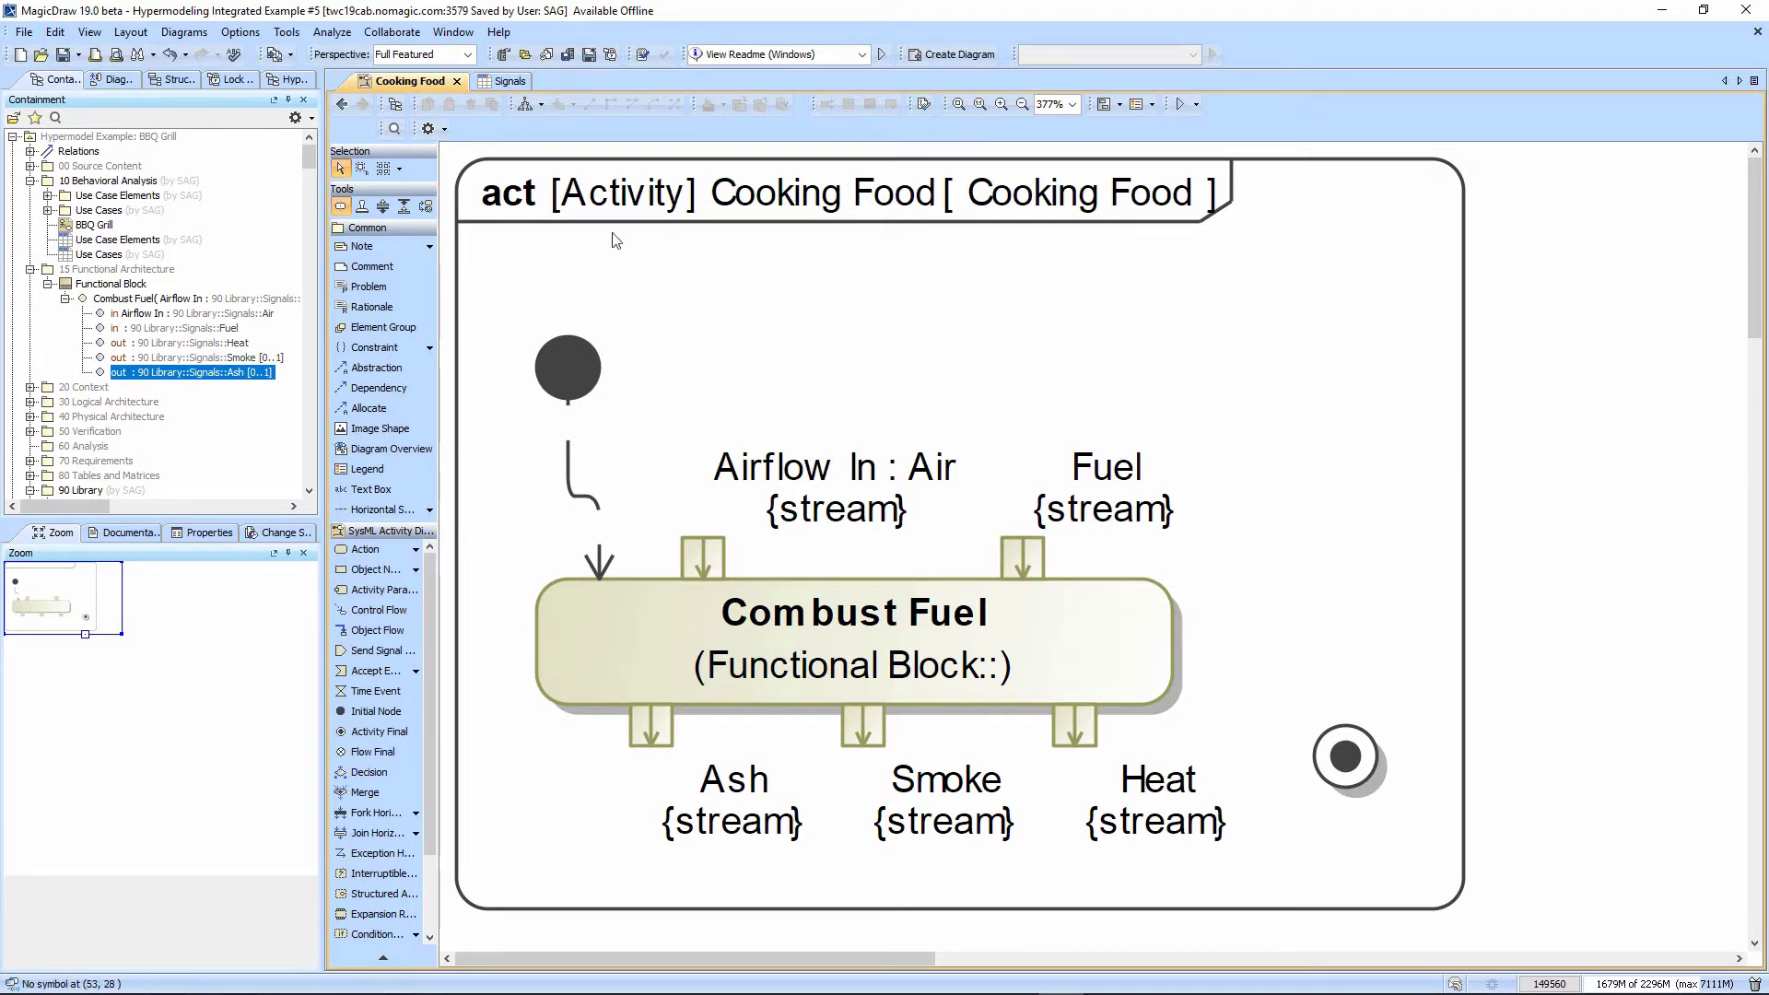
# From the BBQ Grill diagram, create a SysML Activity Diagram for the Preparing Grill use case.
pyautogui.click(342, 105)
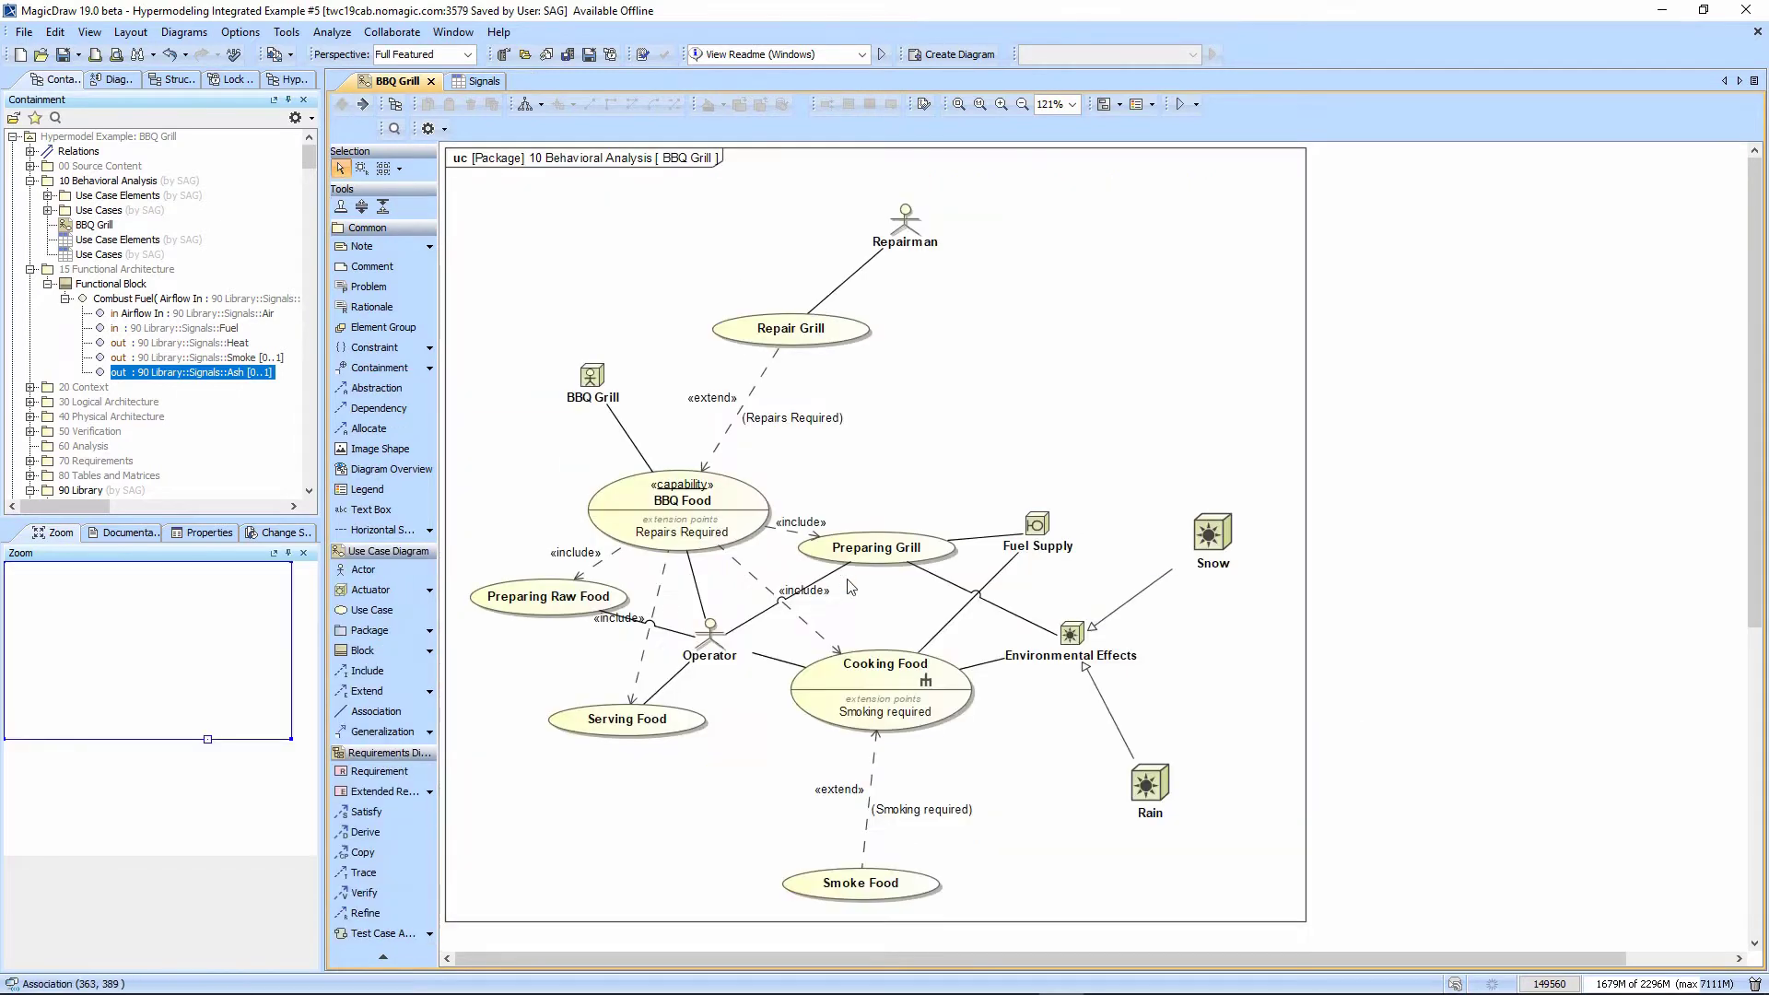
pyautogui.click(866, 546)
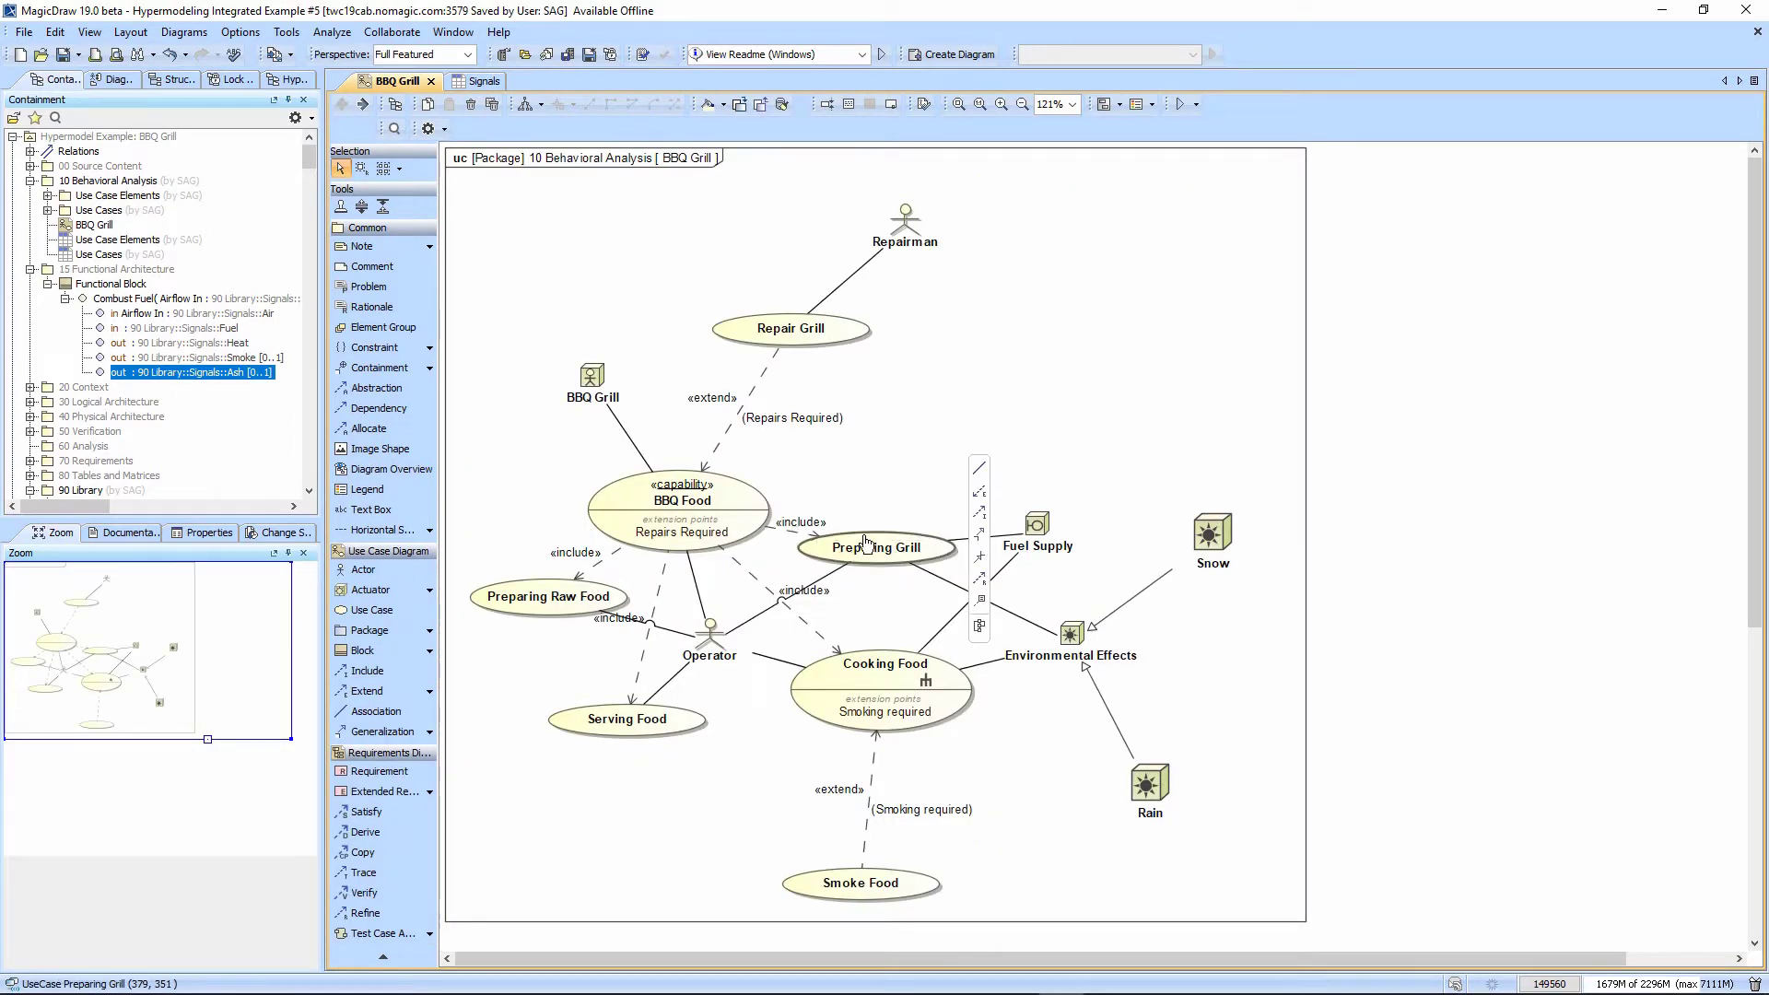
pyautogui.rightClick(866, 543)
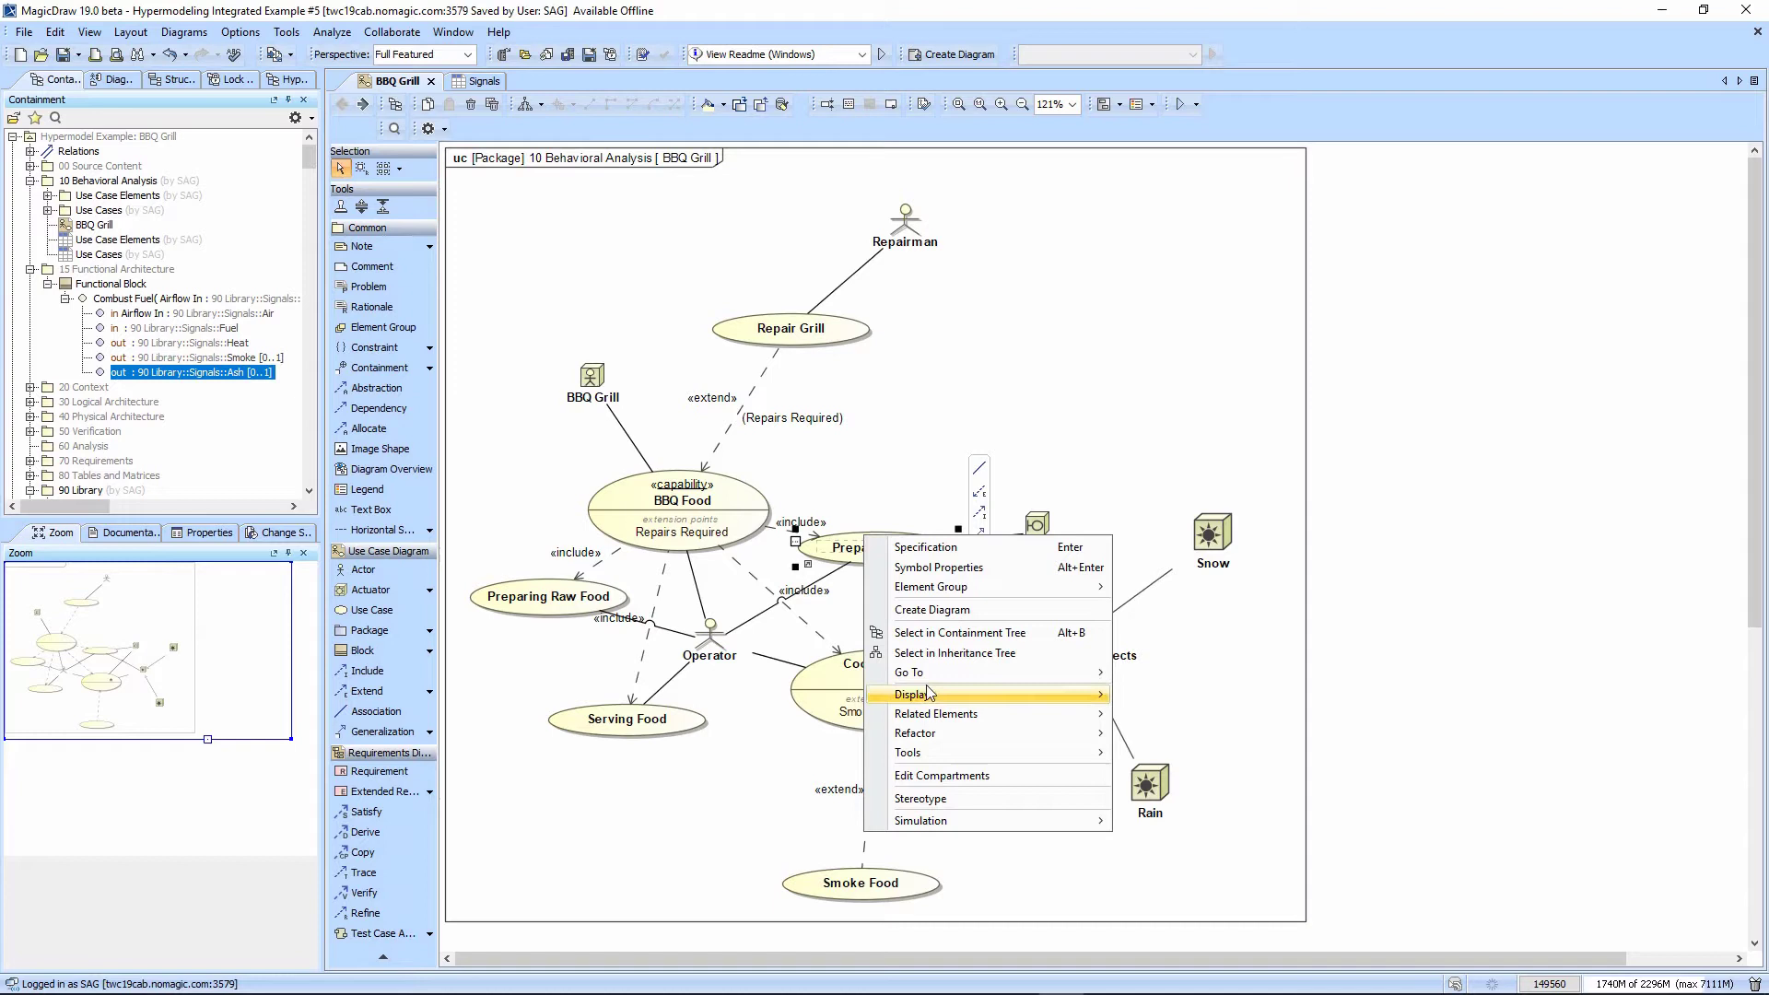
pyautogui.click(949, 610)
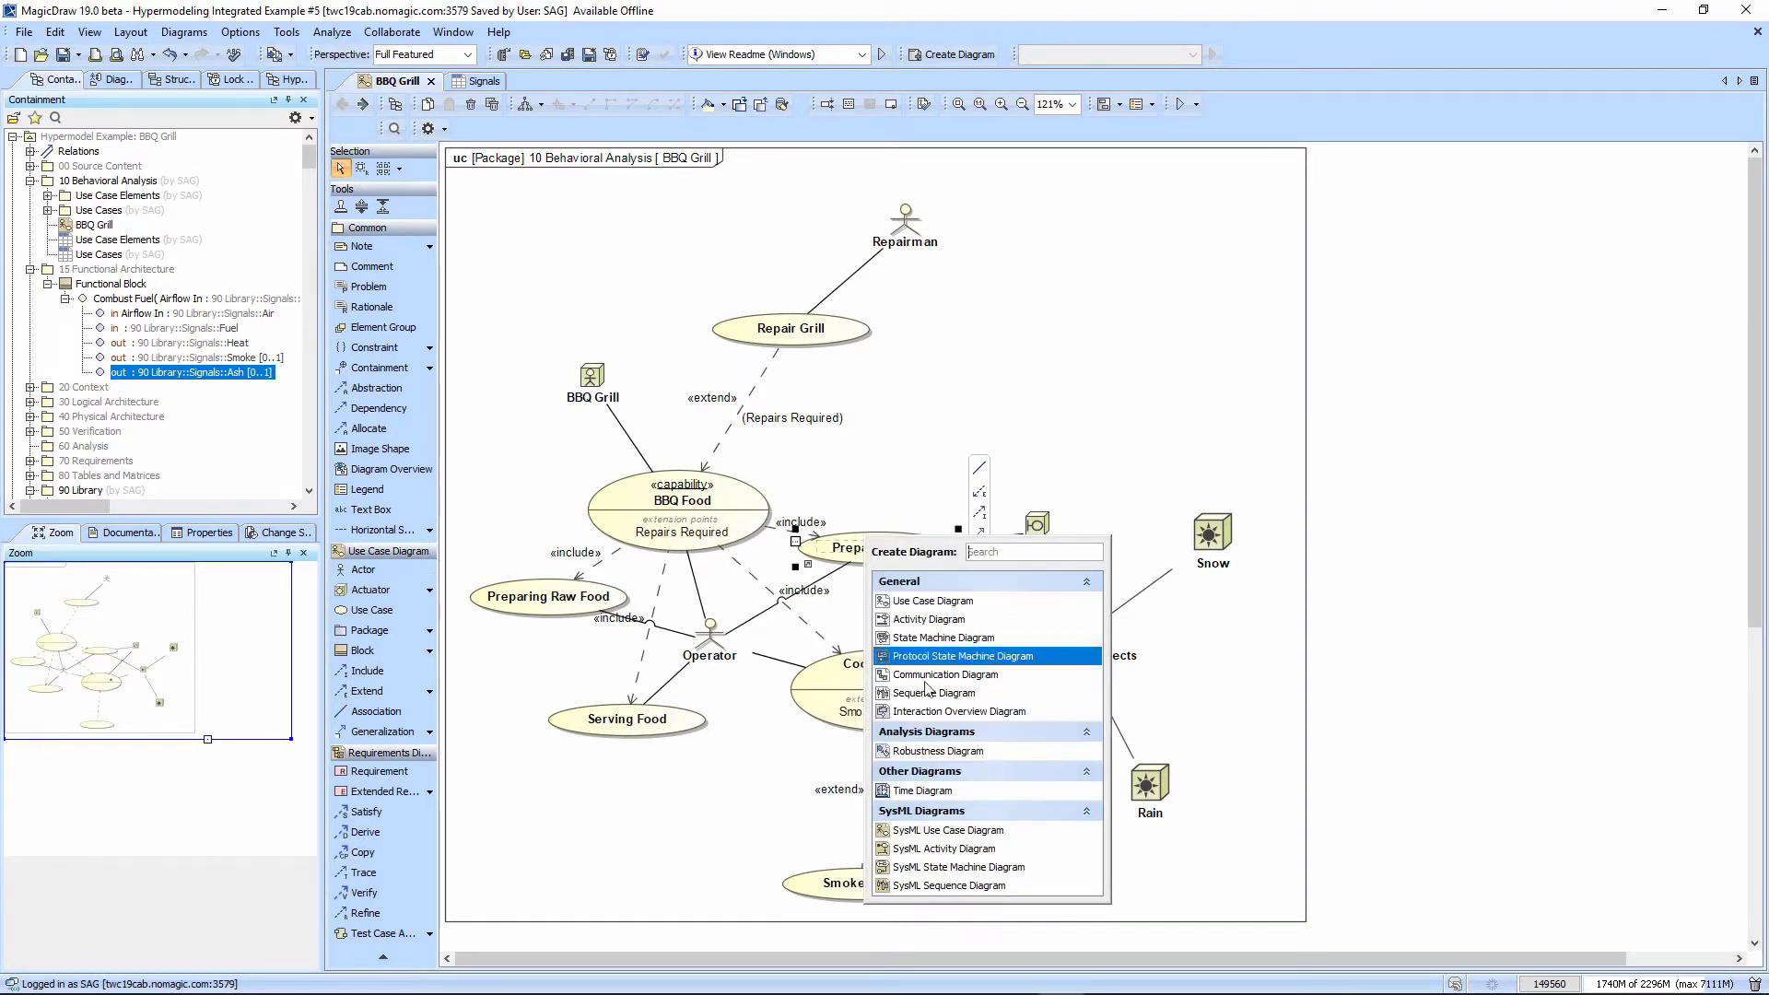
pyautogui.click(940, 864)
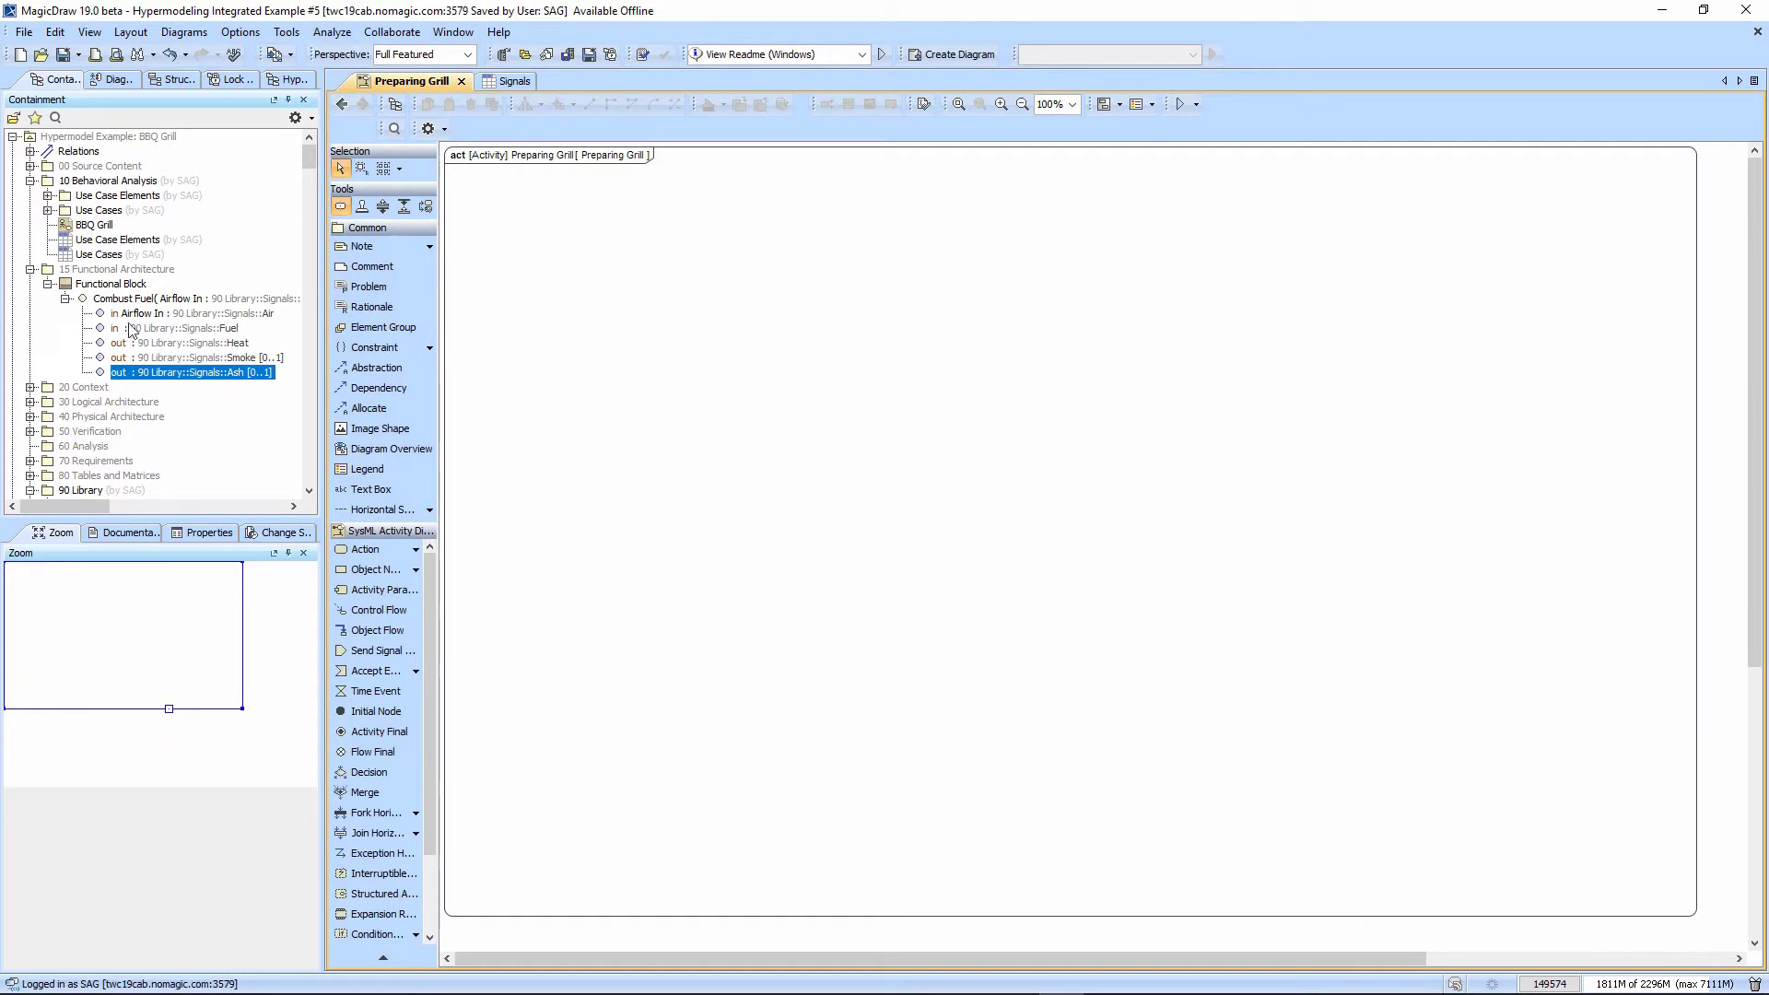
# Create a Load Fuel operation under Functional Block in the Containment tree.
pyautogui.click(117, 285)
pyautogui.rightClick(117, 291)
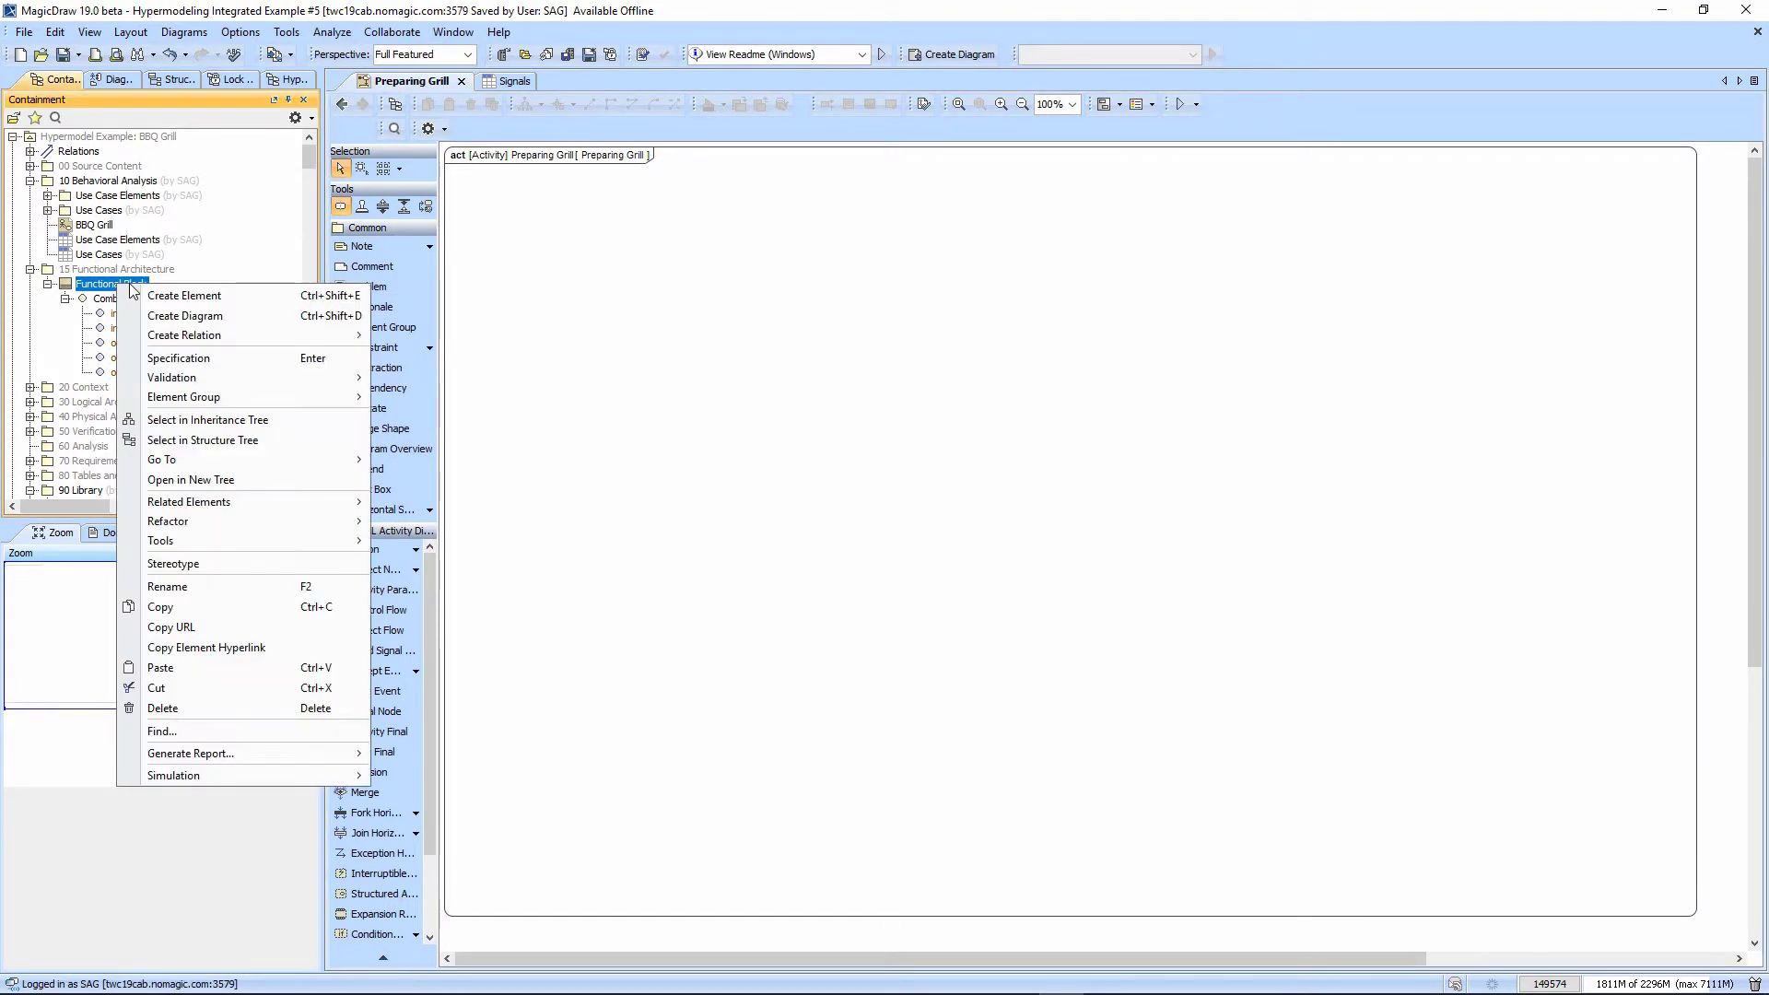
pyautogui.click(185, 296)
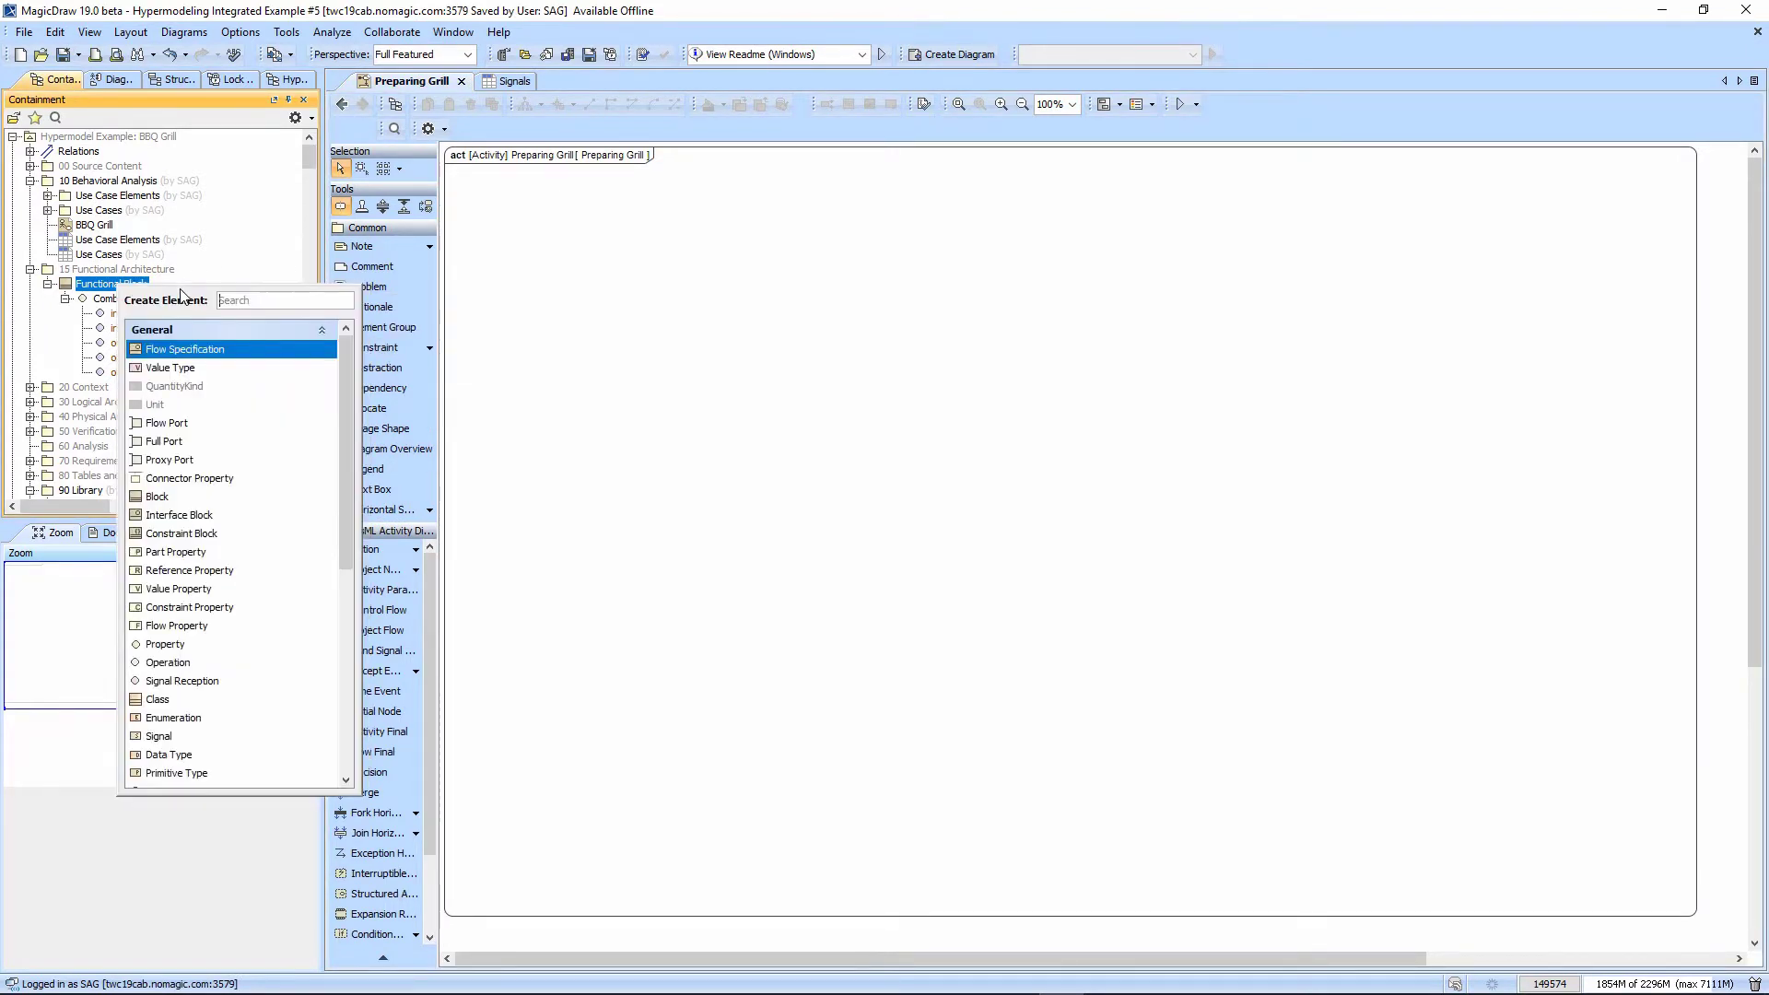
pyautogui.click(192, 661)
pyautogui.write('Load Fuel(')
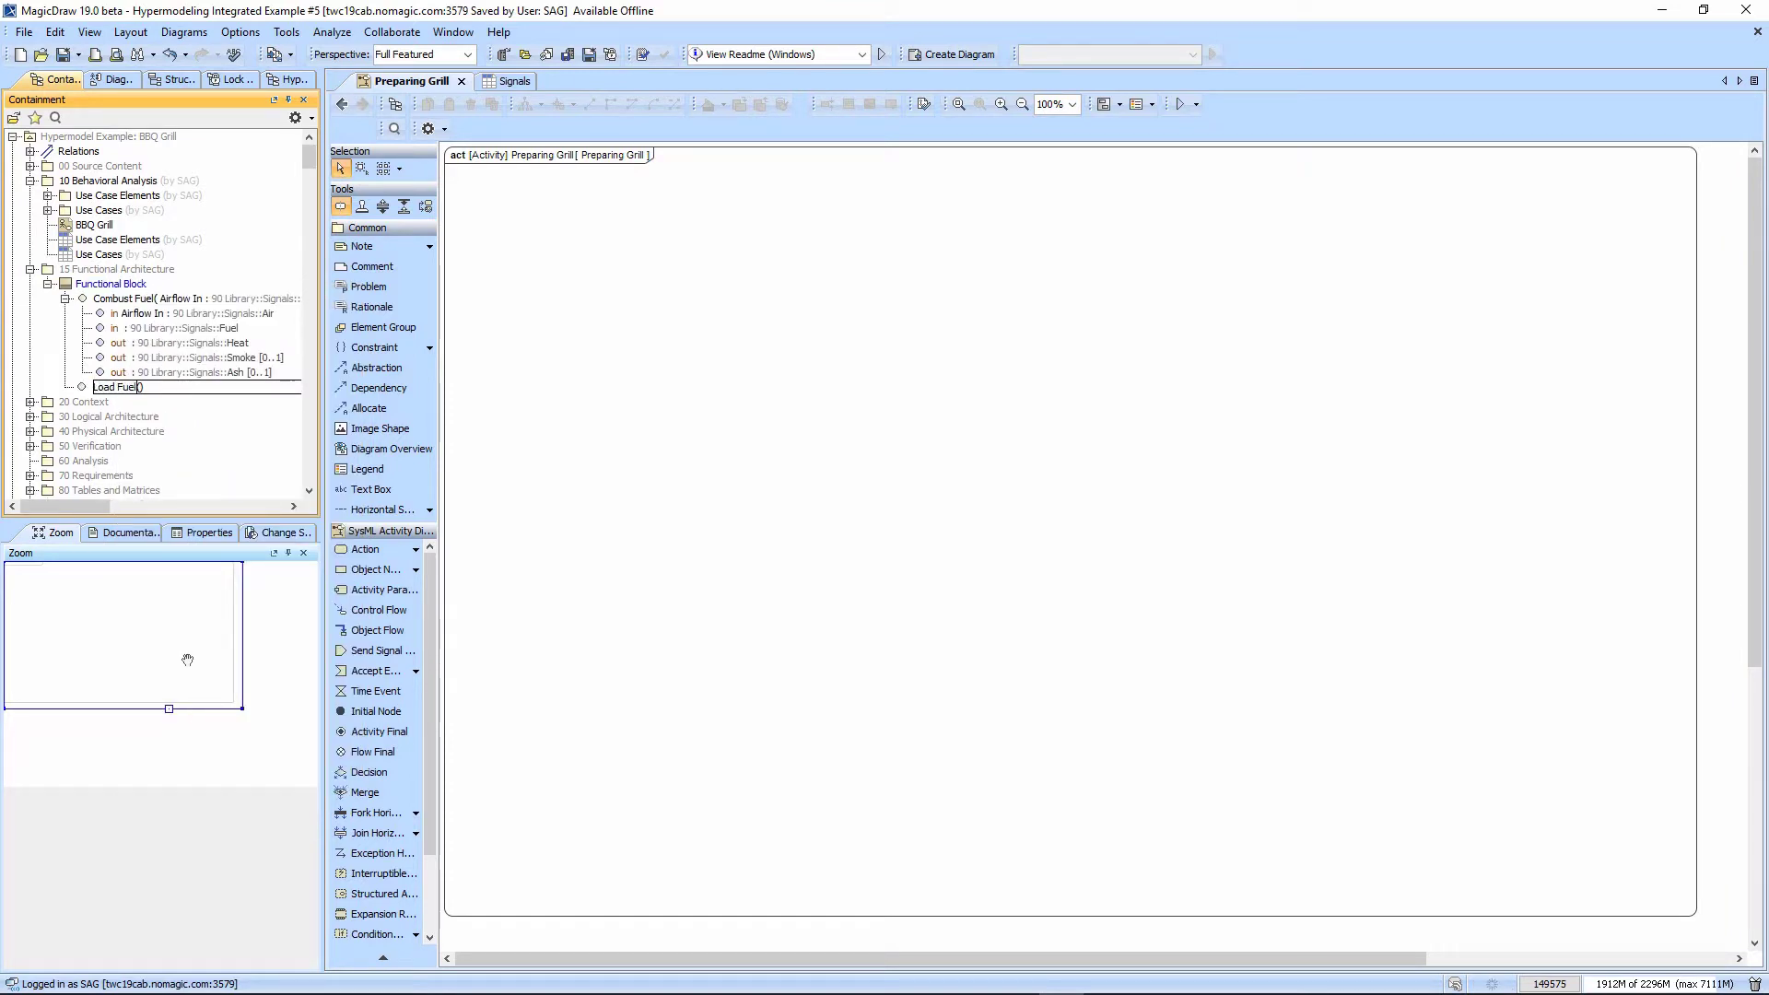
pyautogui.press('Return')
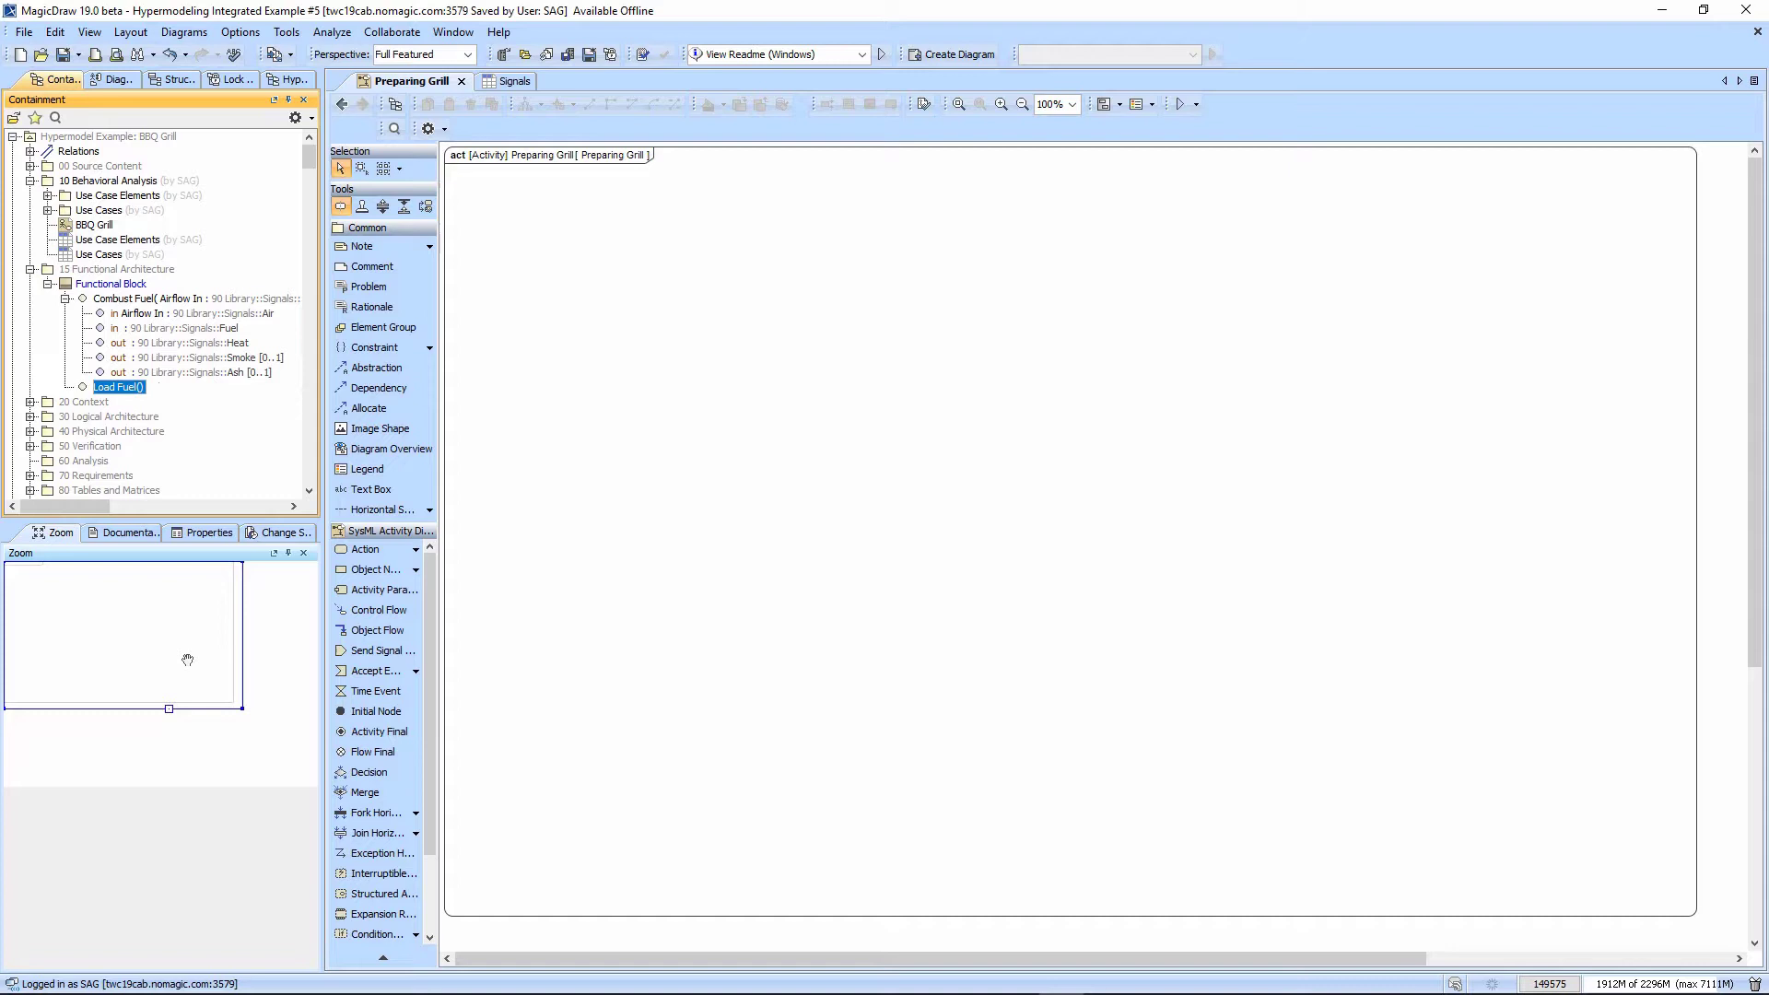
# In Load Fuel's specification, create an unnamed parameter of type Fuel with direction inout.
pyautogui.doubleClick(129, 387)
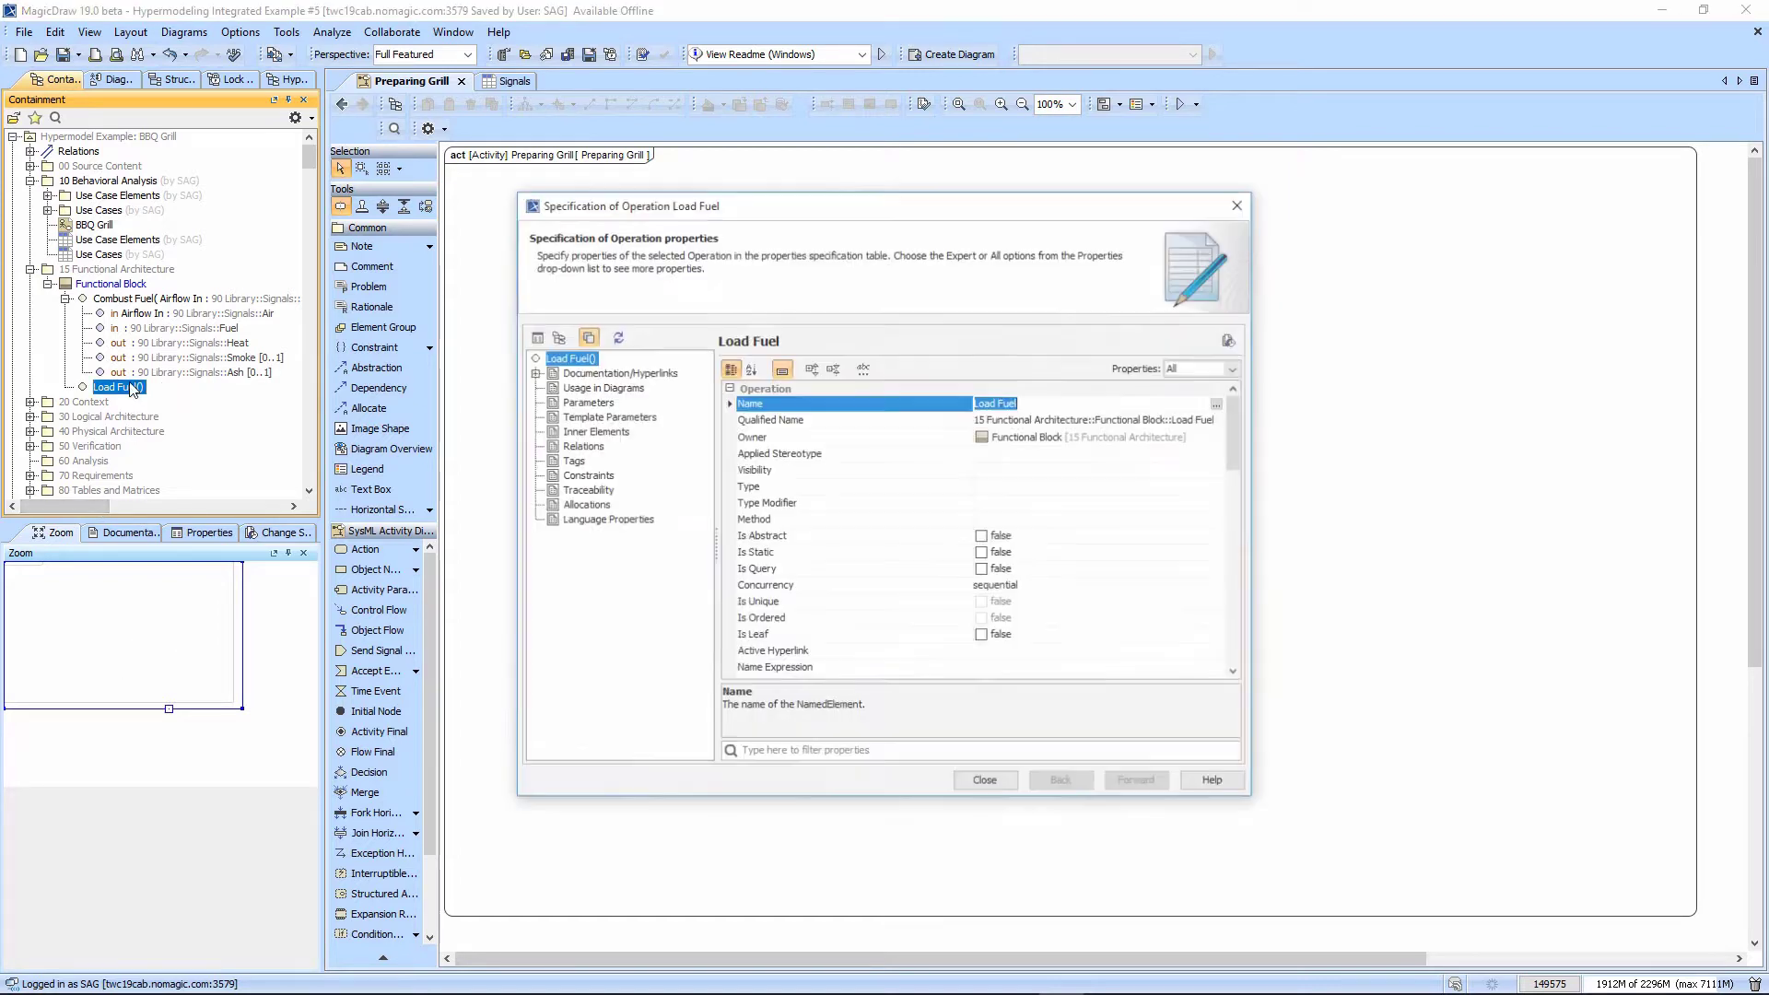
pyautogui.click(586, 402)
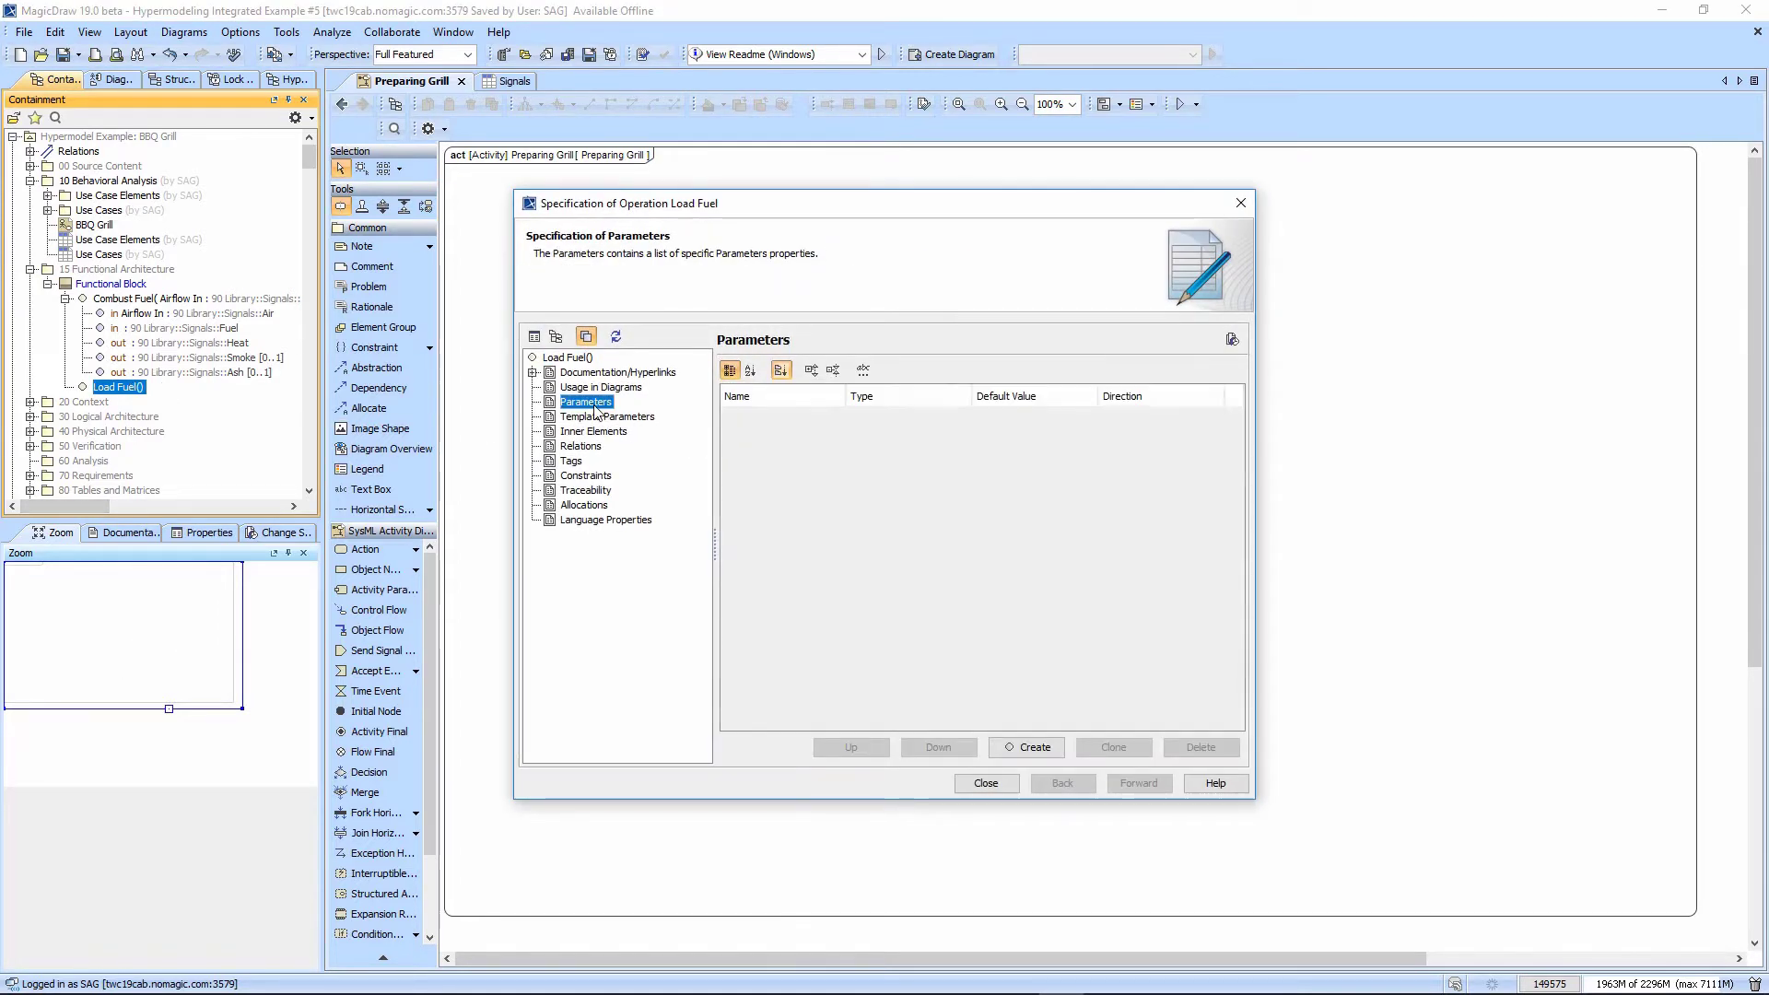
pyautogui.click(1027, 747)
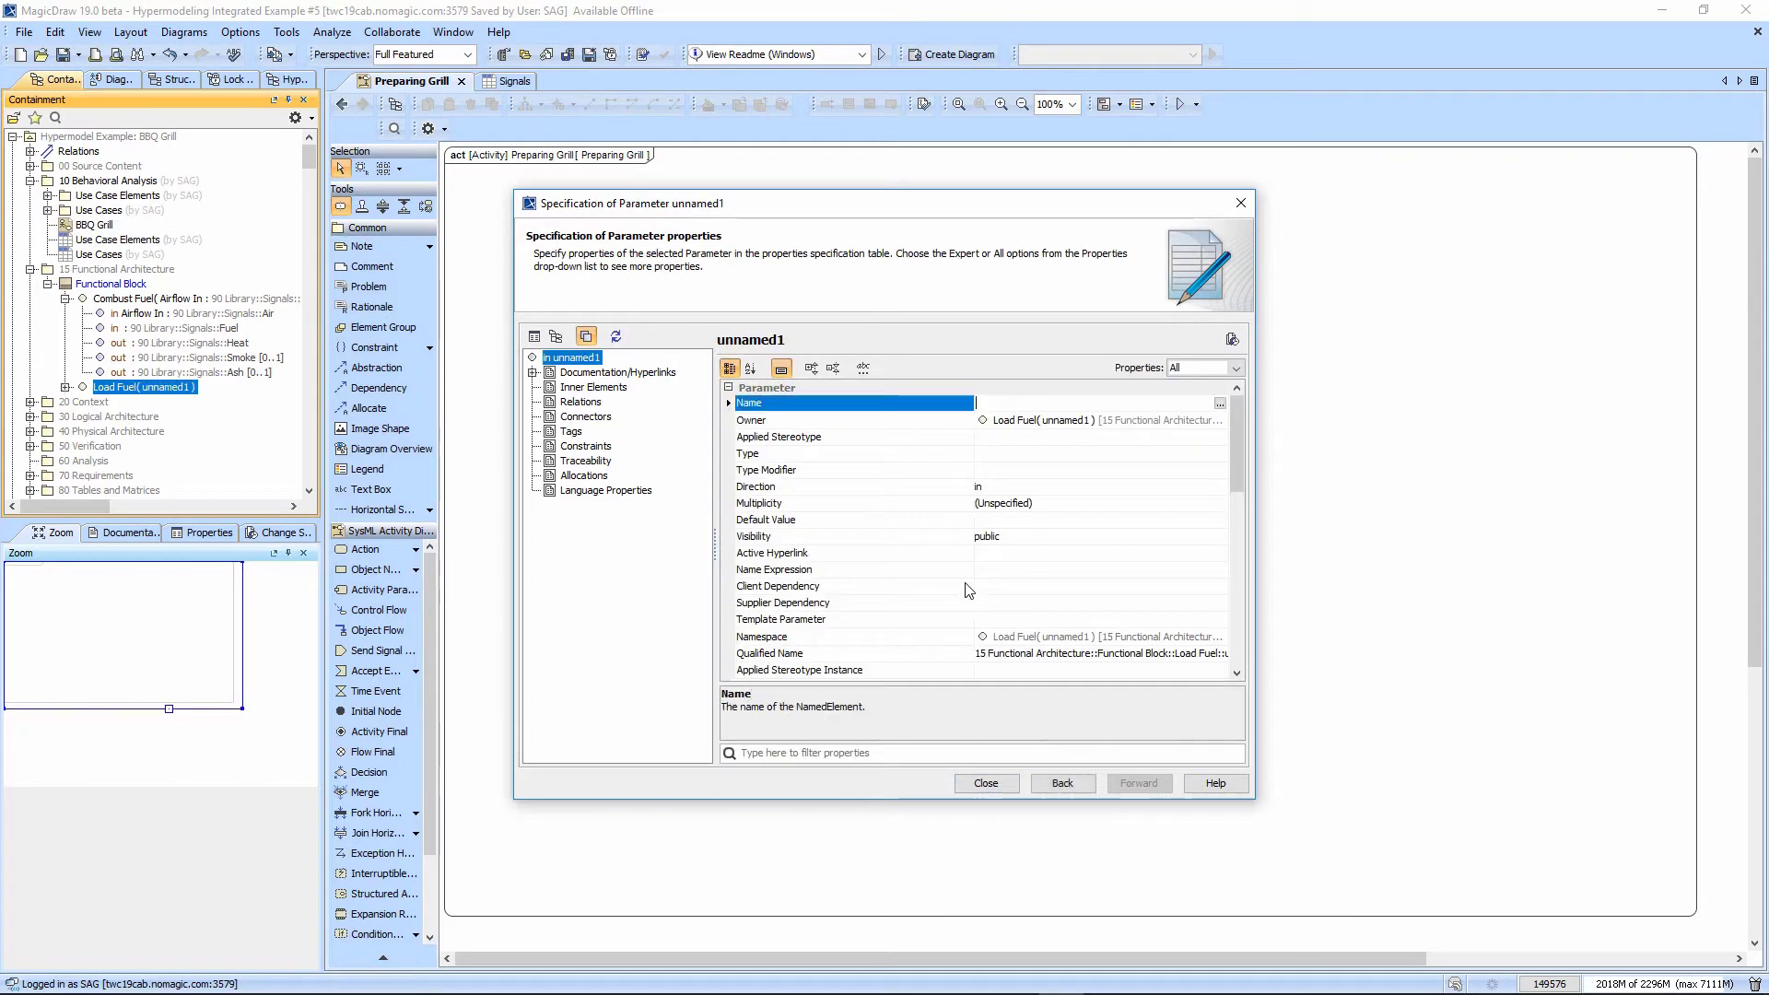
pyautogui.scroll(-10, 189, 438)
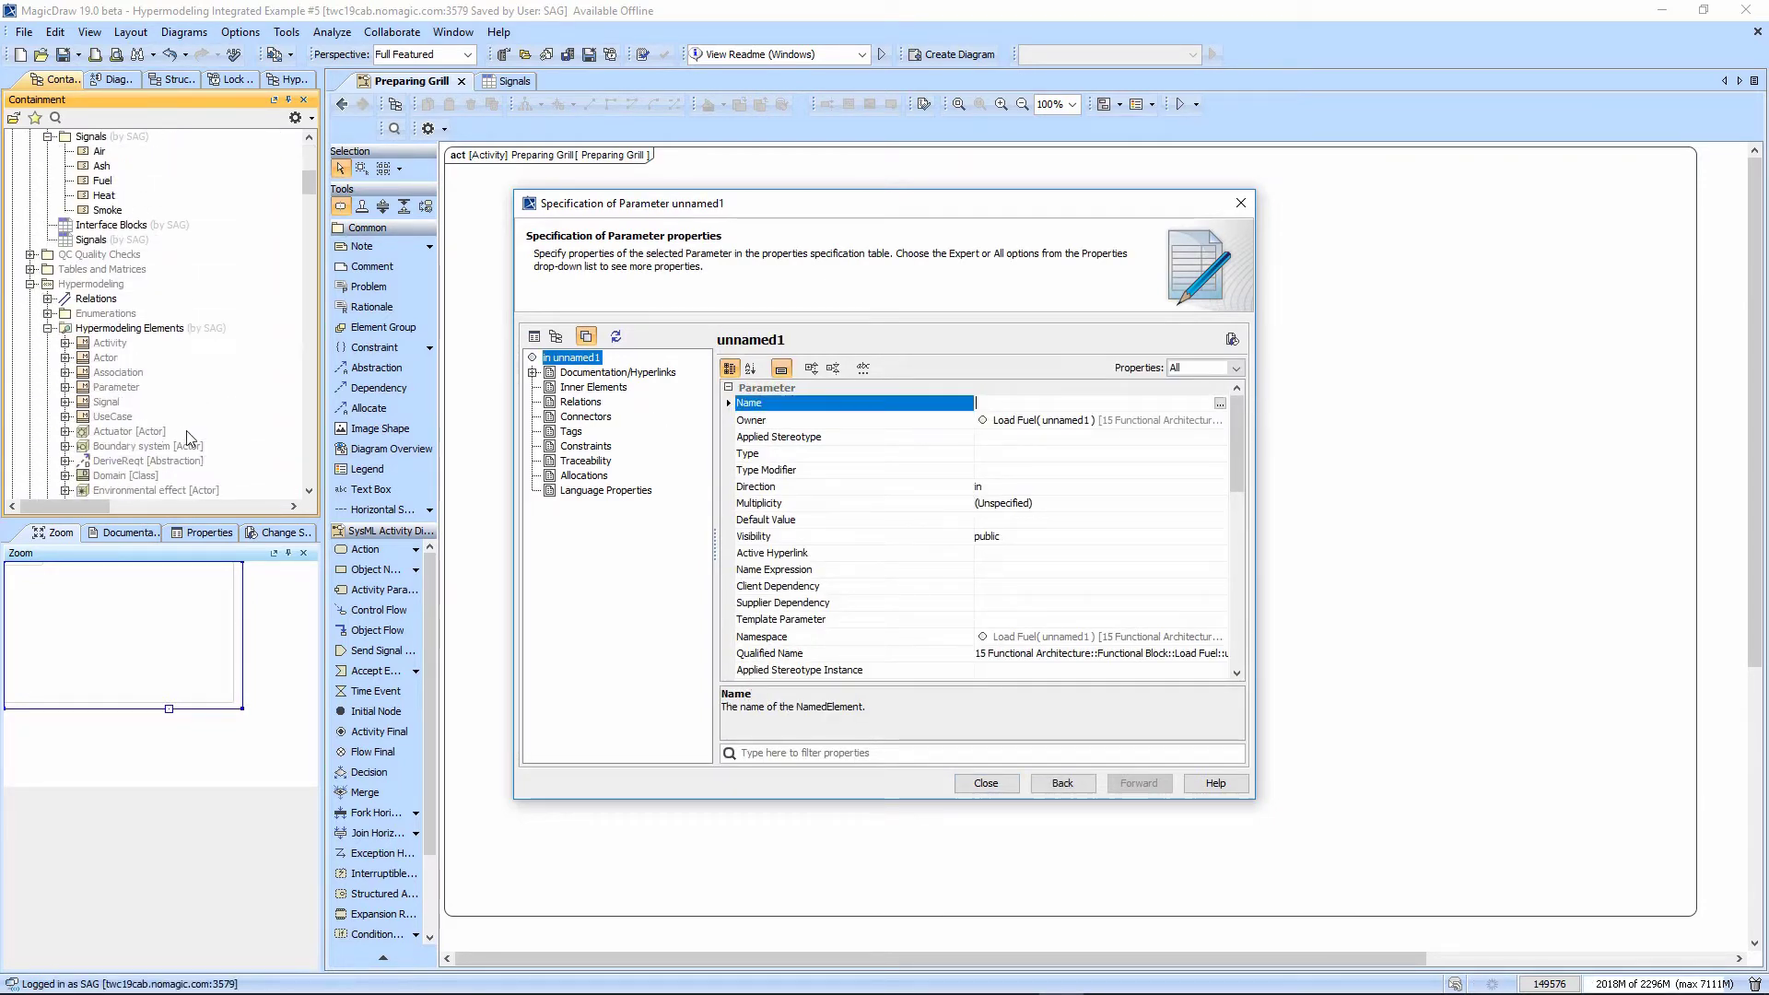
pyautogui.moveTo(104, 181); pyautogui.dragTo(1002, 456)
pyautogui.click(1002, 486)
pyautogui.click(1004, 487)
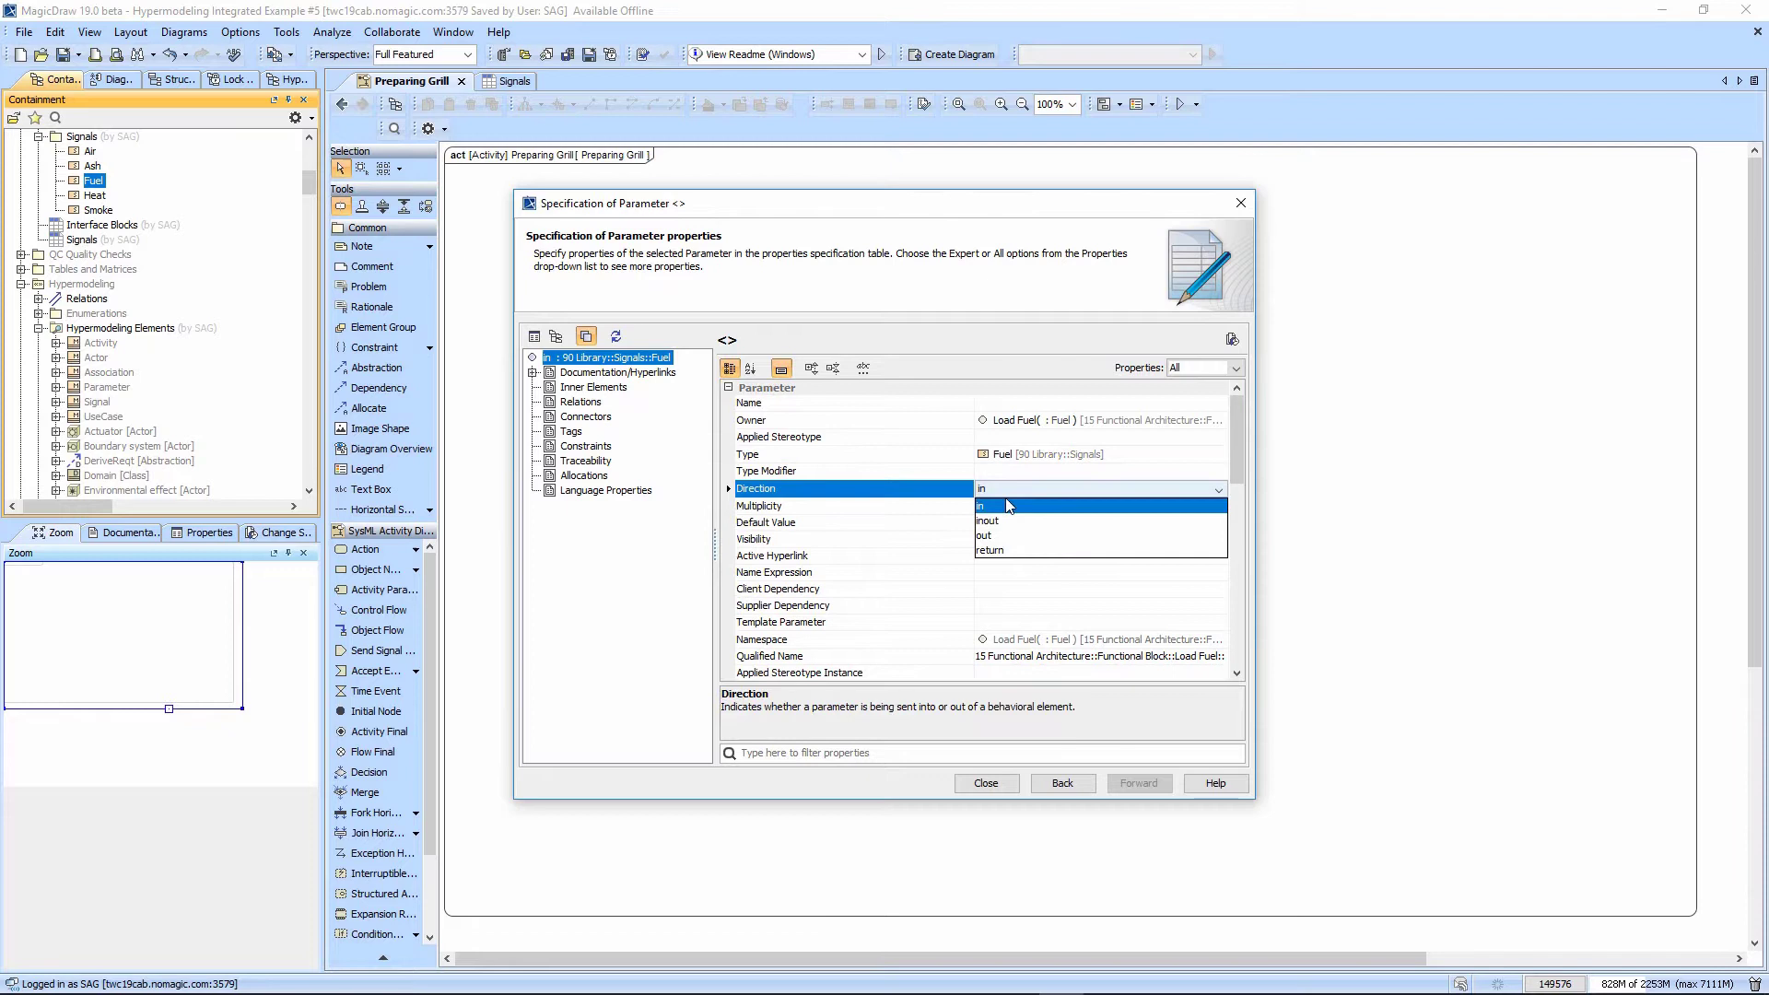
pyautogui.click(1014, 527)
pyautogui.click(1002, 785)
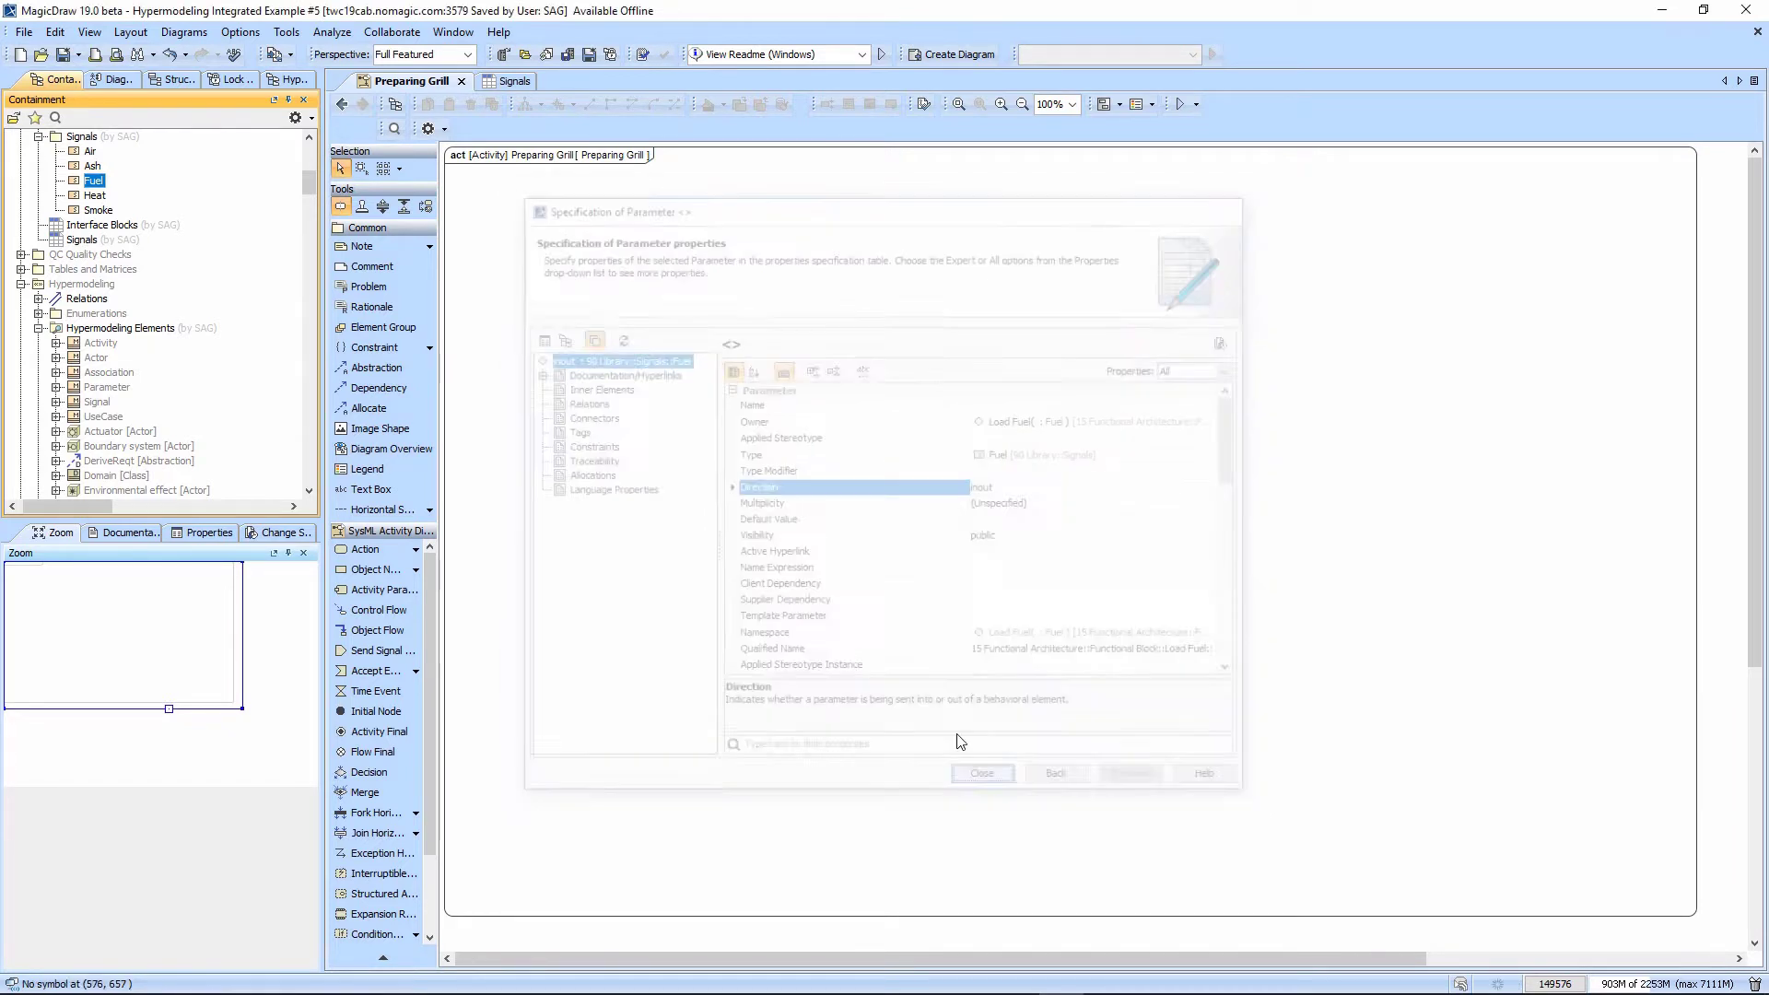
pyautogui.scroll(7, 143, 189)
# Place the Load Fuel operation on the Preparing Grill diagram as a call action.
pyautogui.scroll(2, 143, 188)
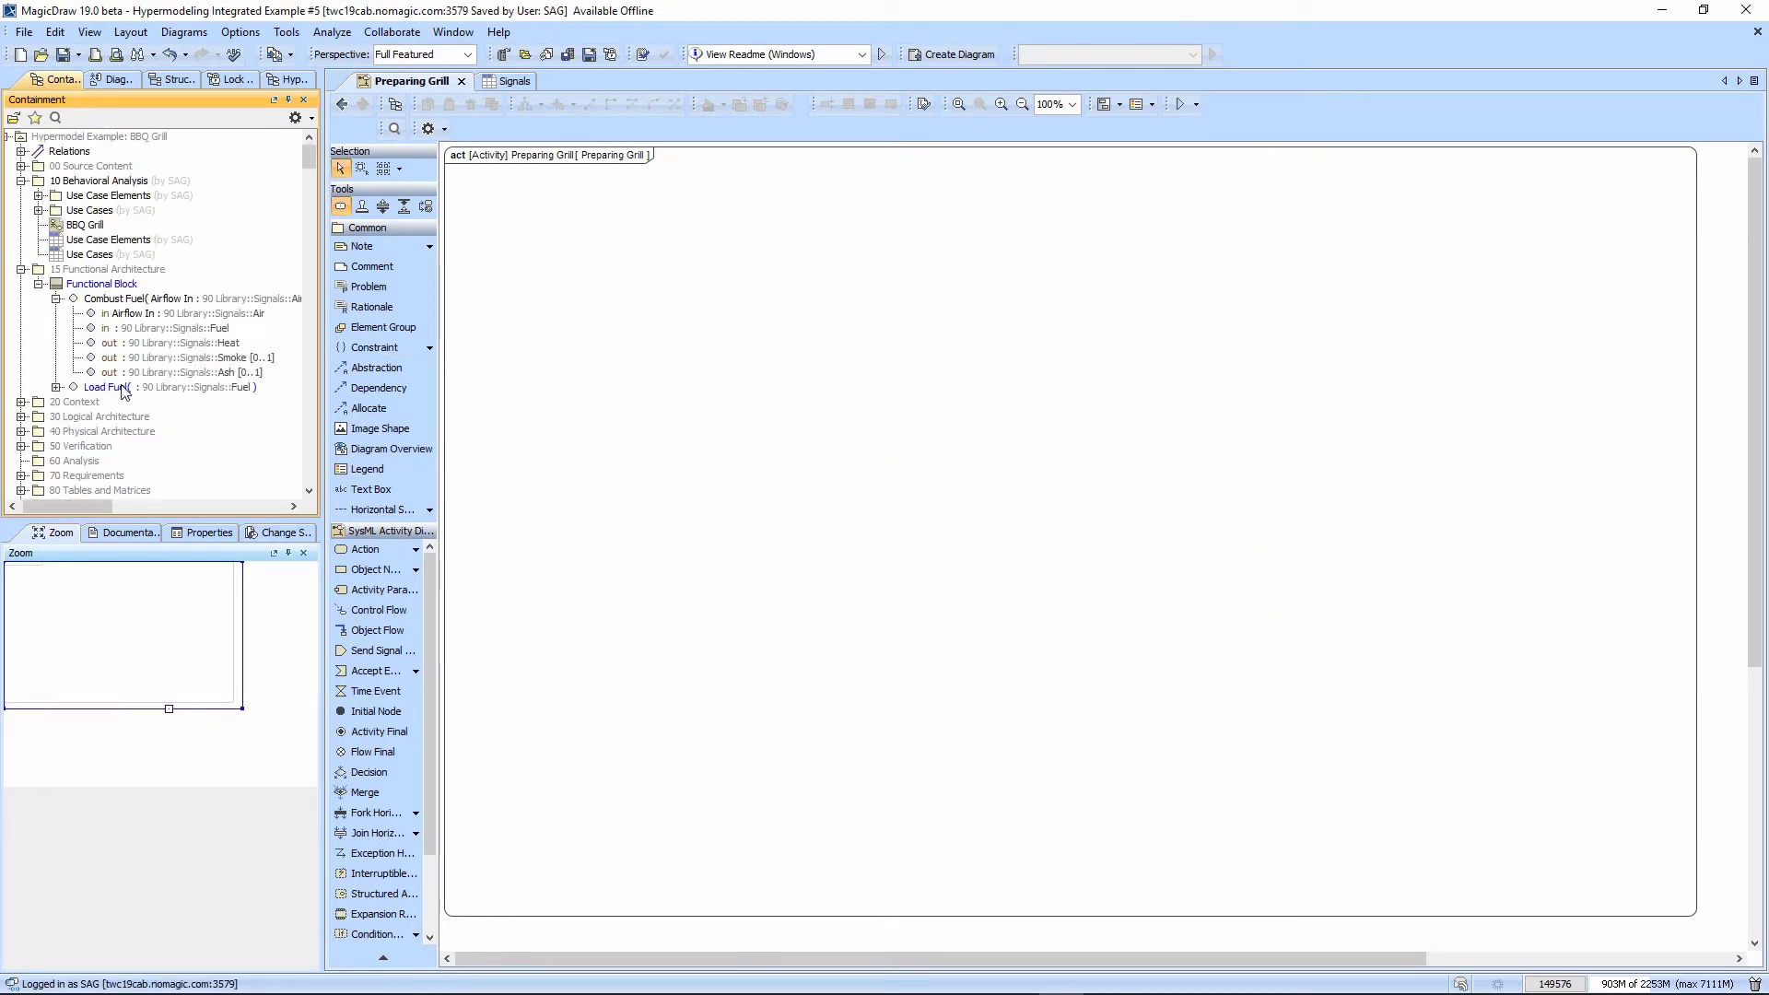
pyautogui.moveTo(125, 391); pyautogui.dragTo(658, 337)
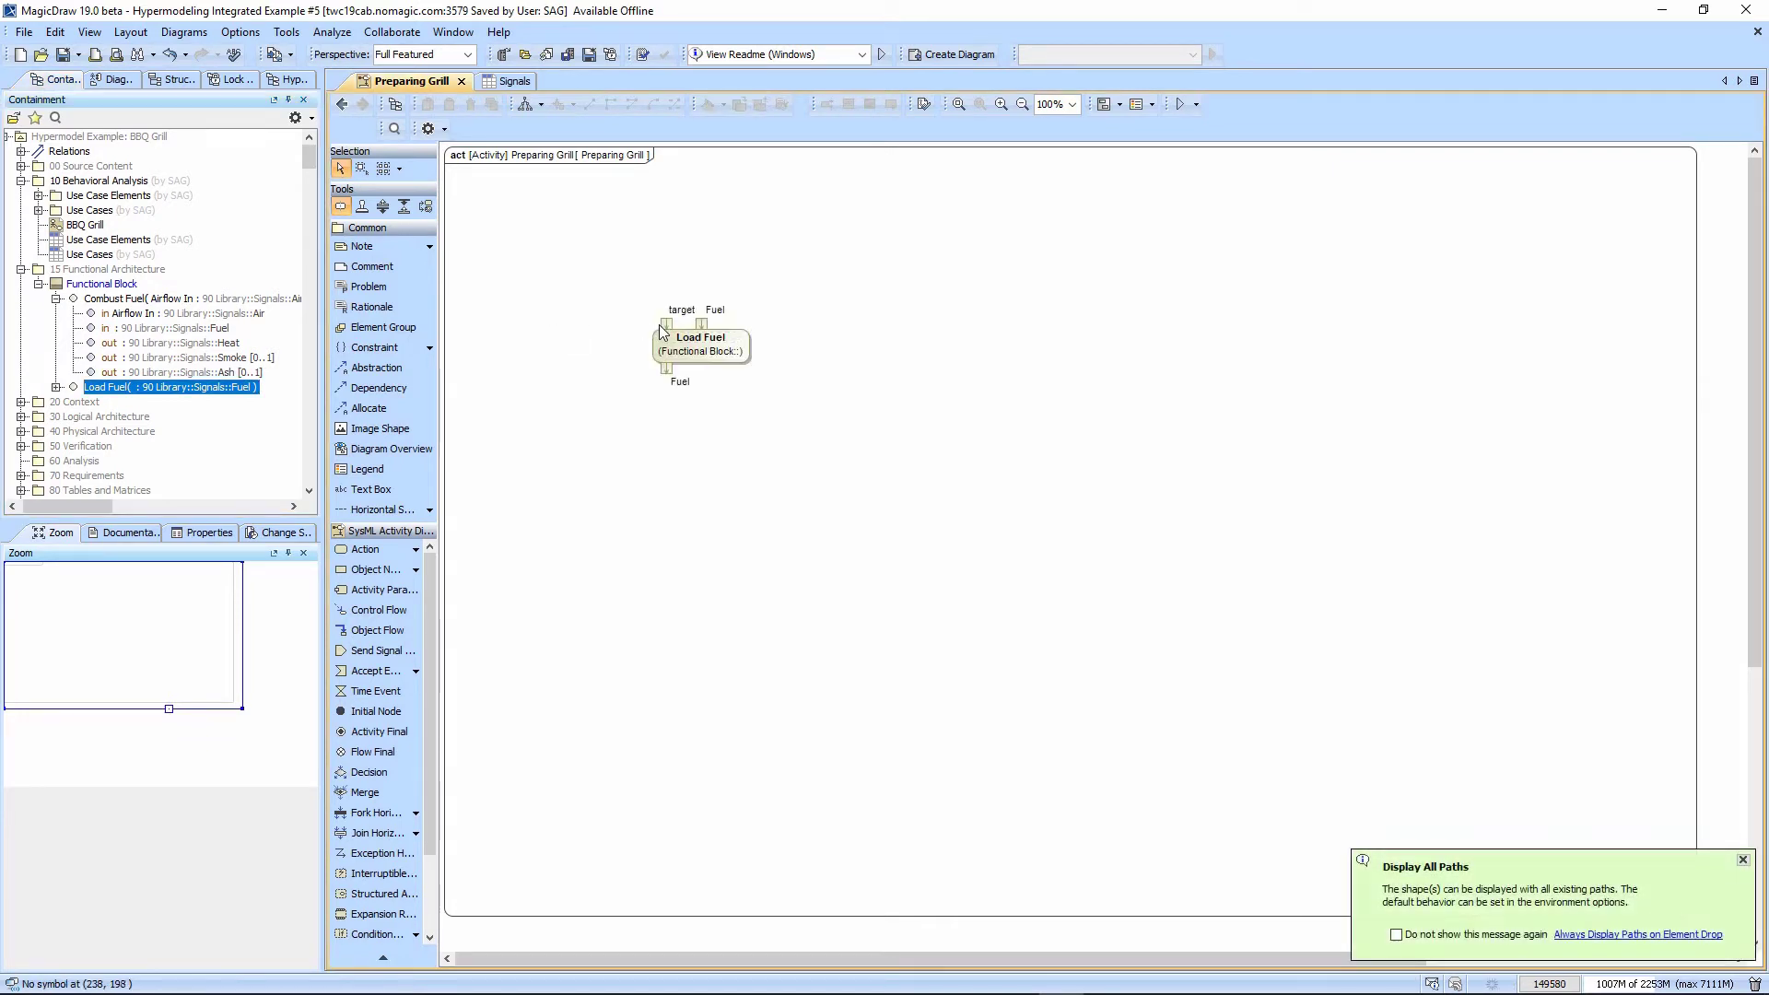
pyautogui.click(664, 327)
pyautogui.click(597, 332)
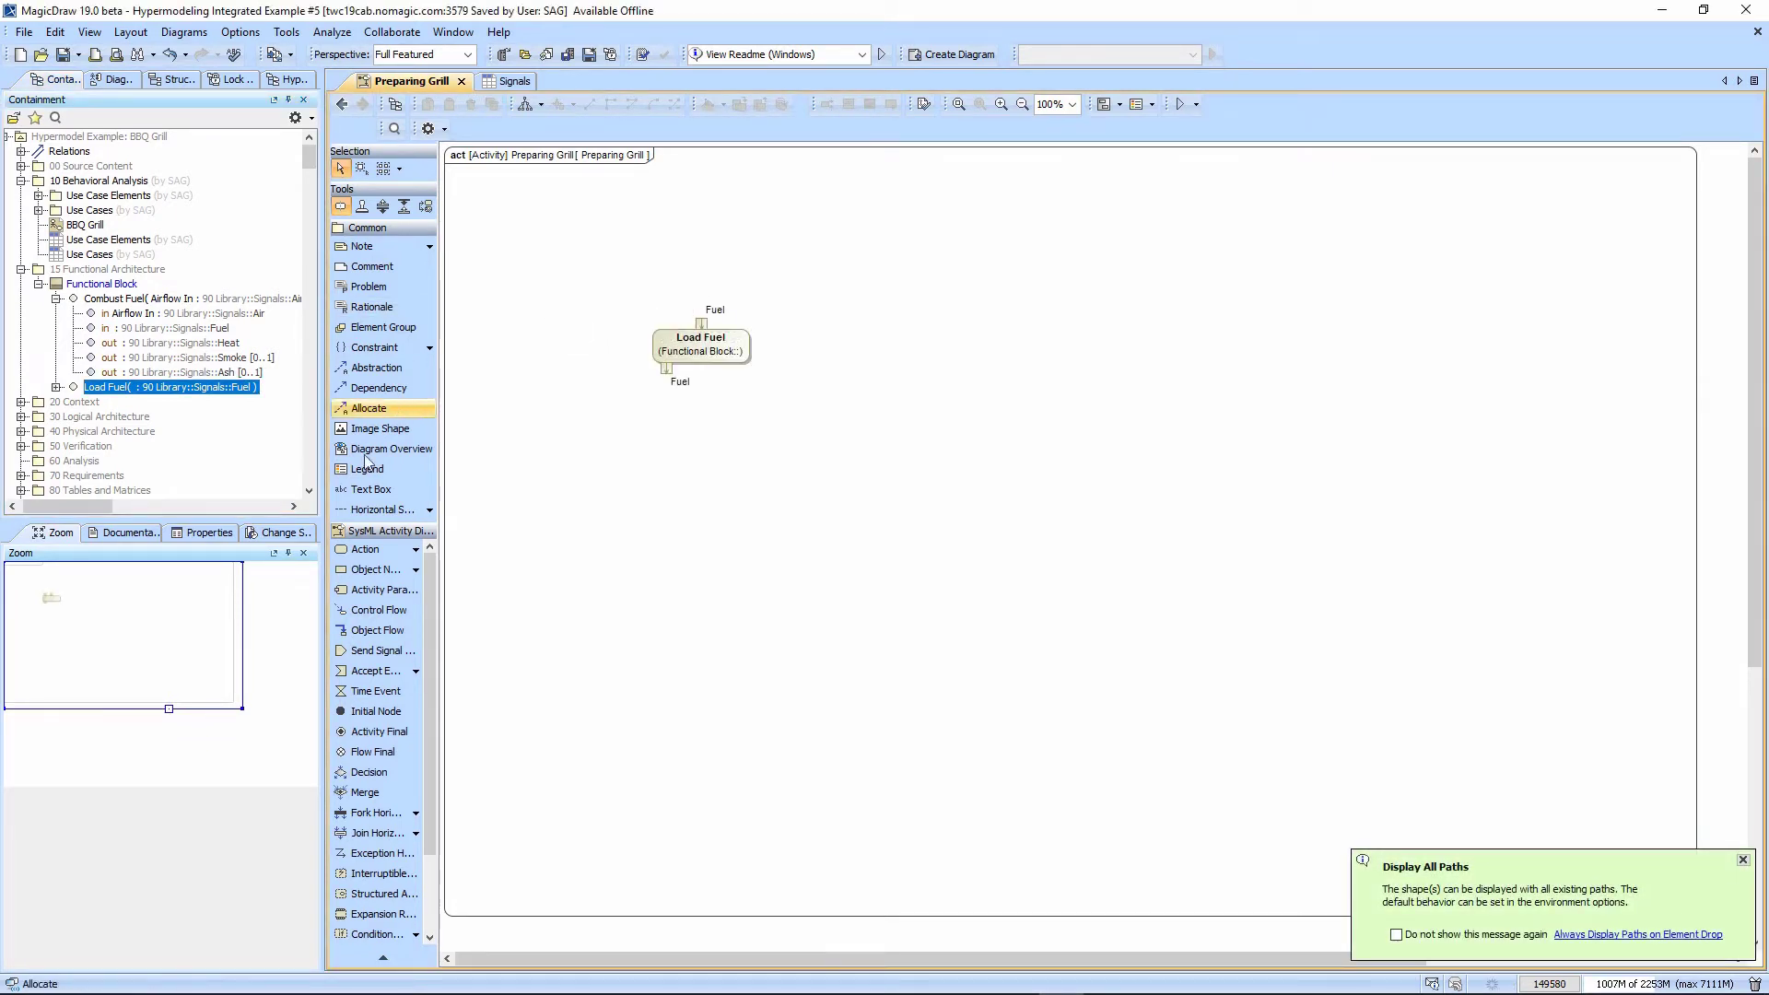
# Add an initial node flowing into Load Fuel, then auto-layout and fit the diagram.
pyautogui.click(375, 712)
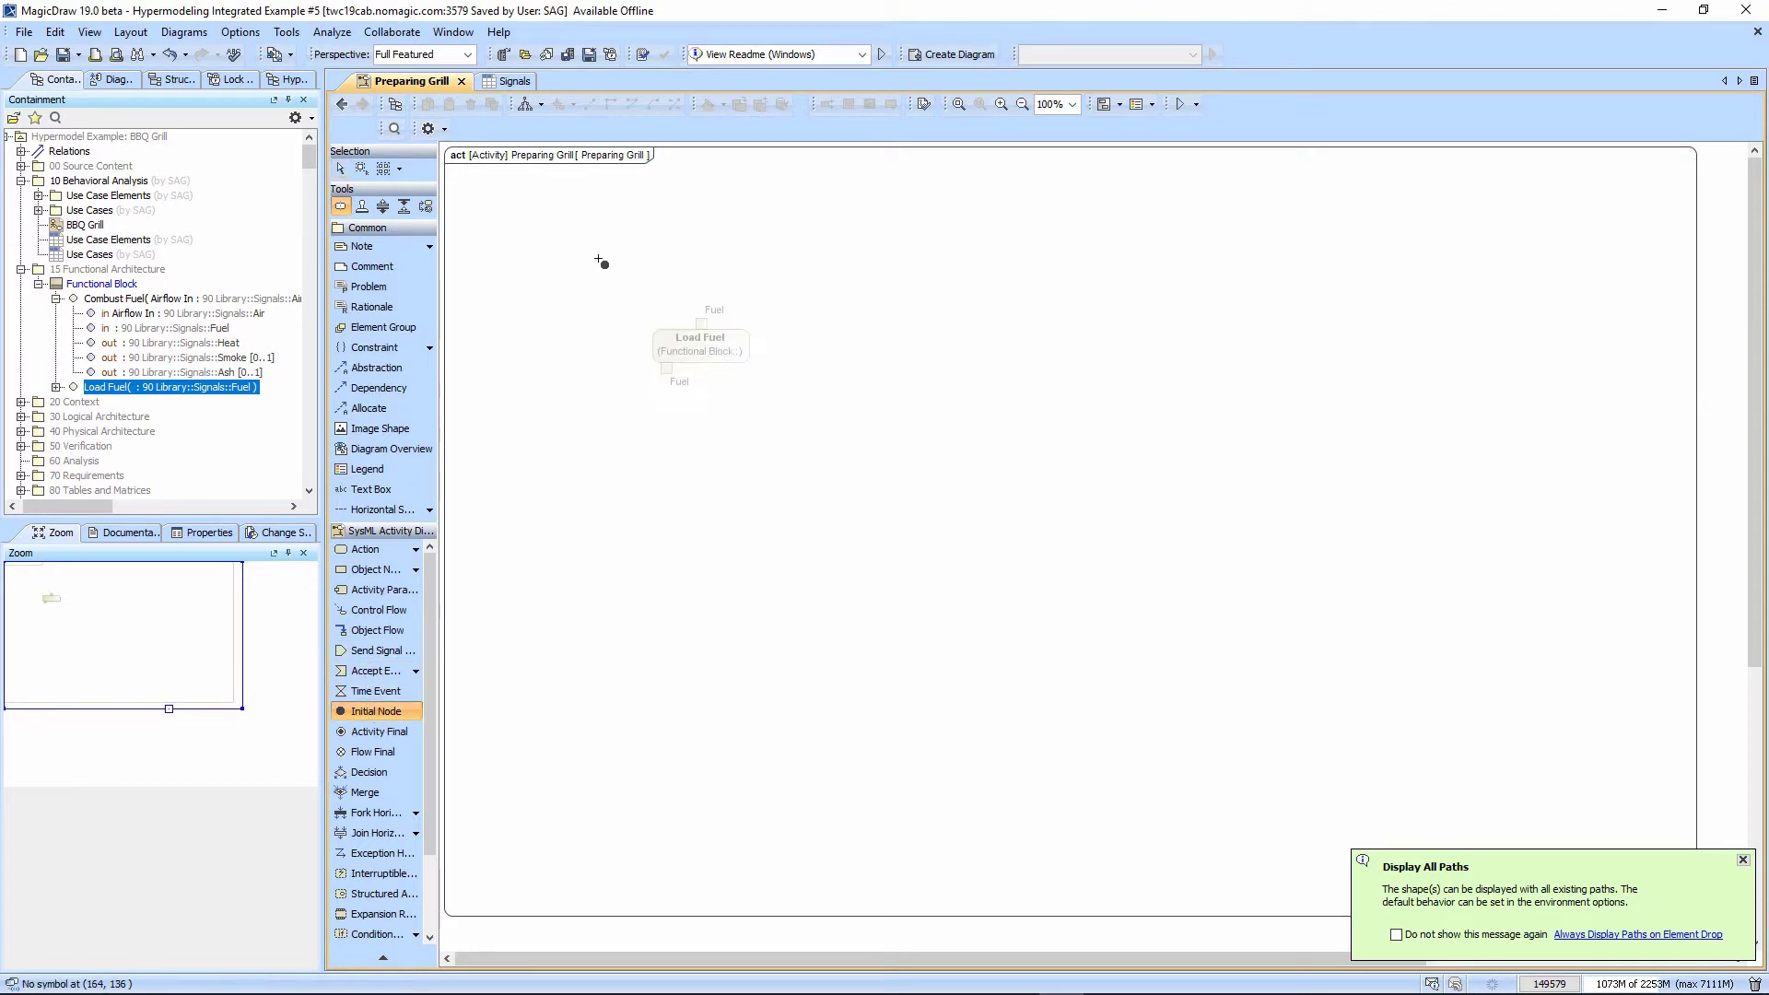
pyautogui.click(611, 201)
pyautogui.moveTo(644, 192); pyautogui.dragTo(682, 338)
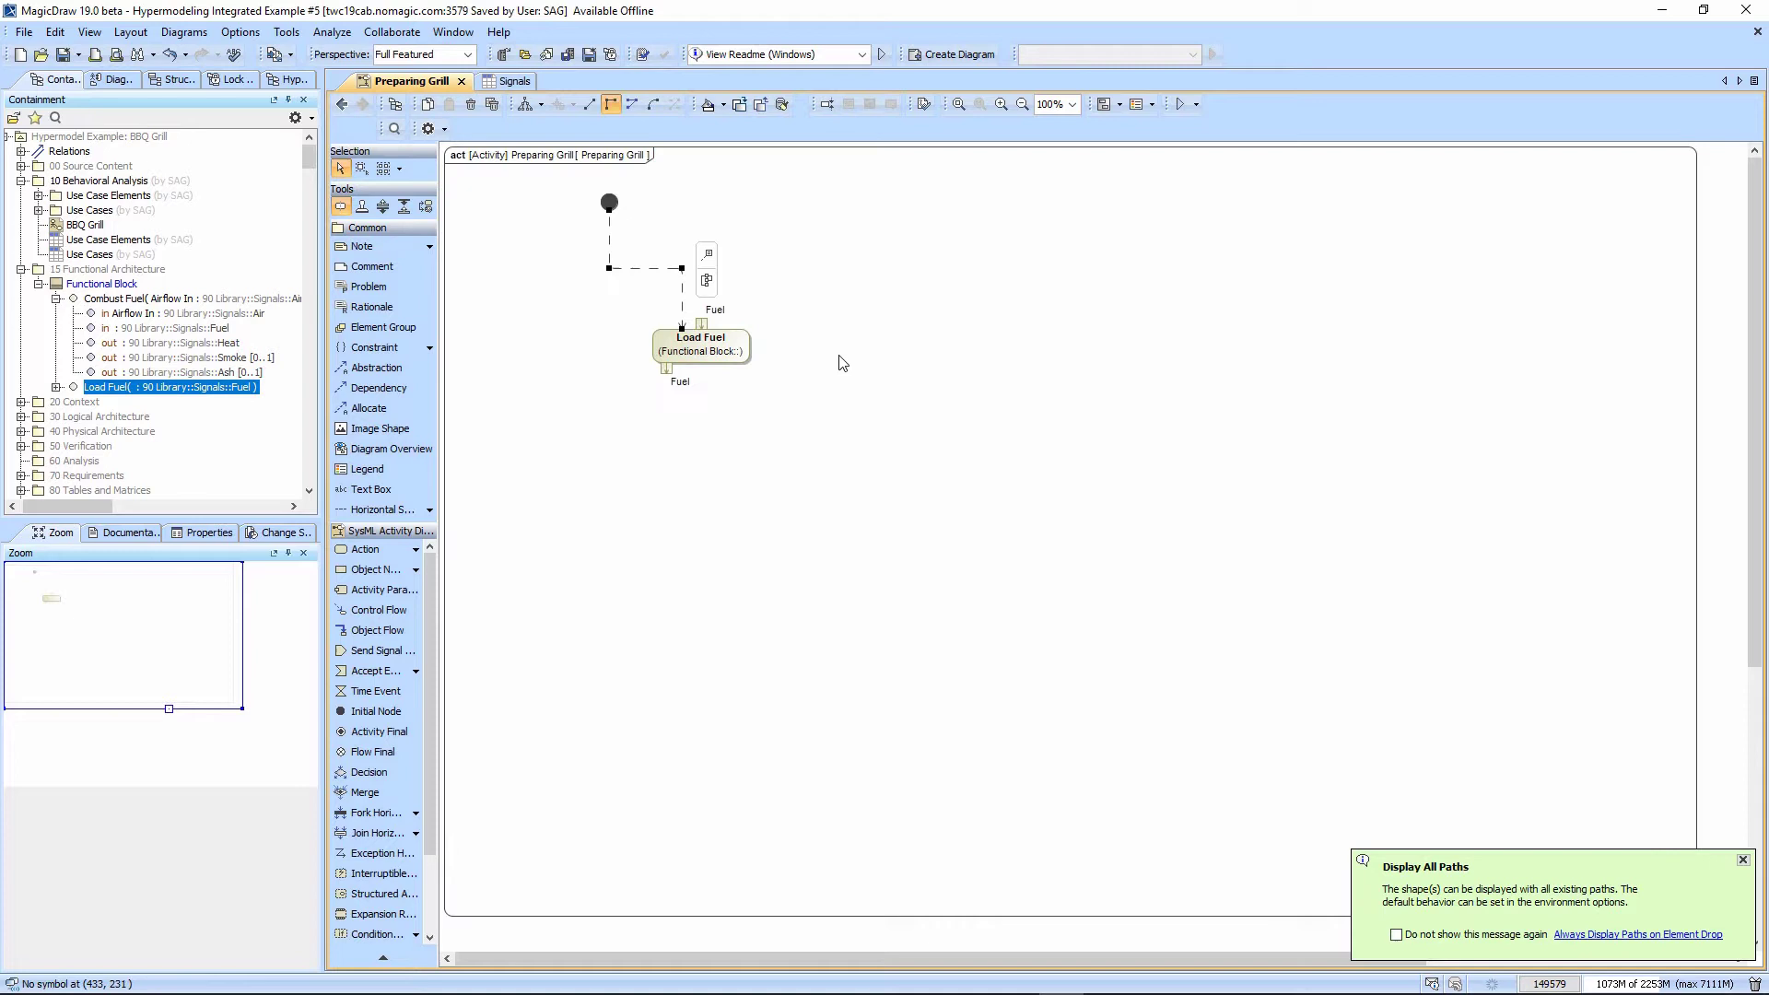
pyautogui.click(524, 109)
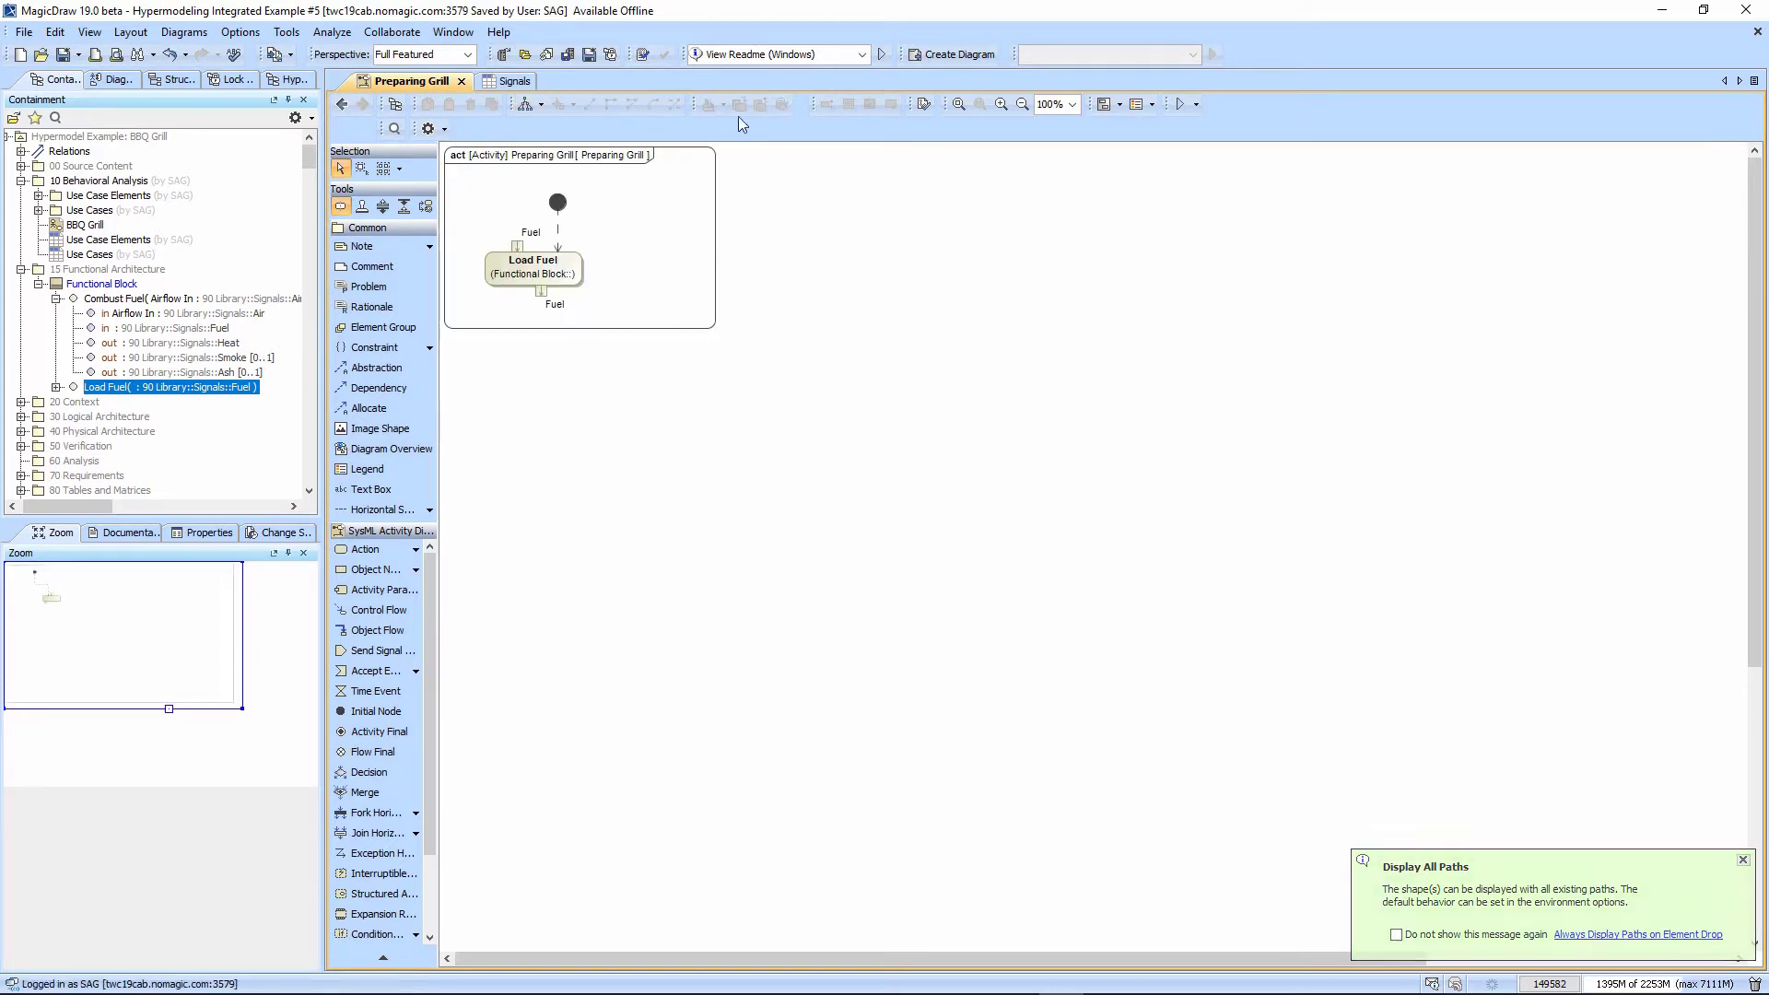
pyautogui.hotkey('ctrl', 'w')
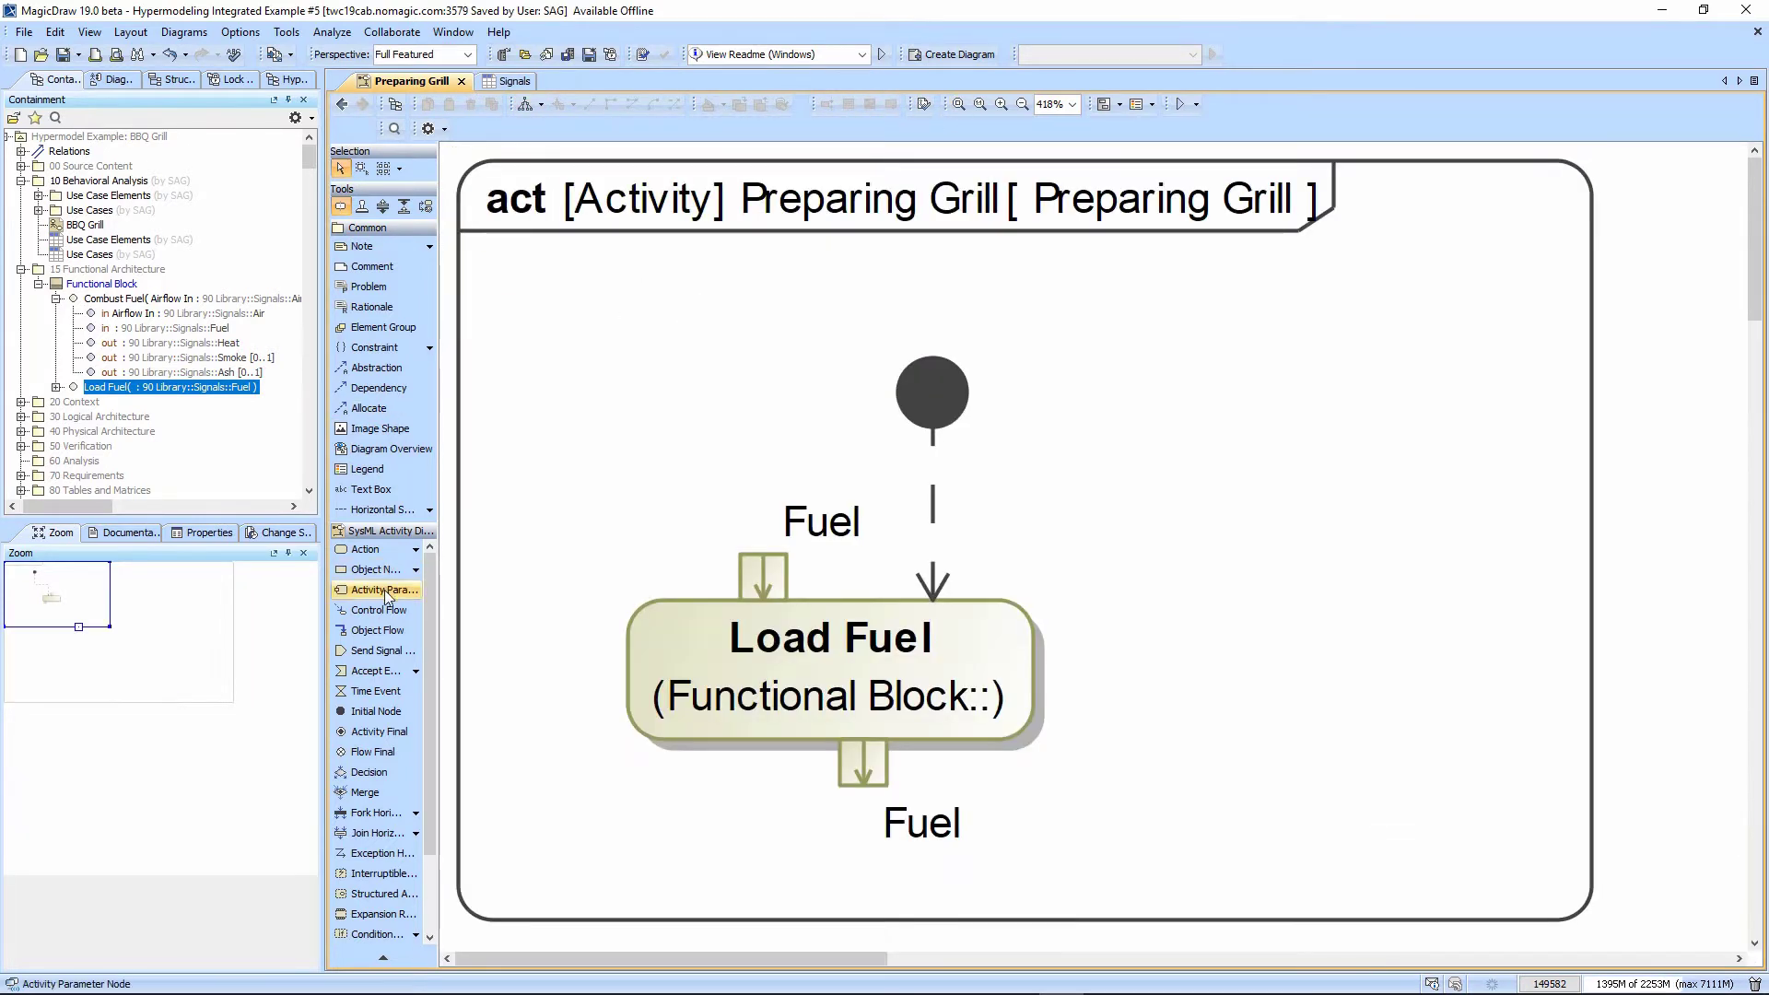
# Place a central buffer node right of the initial node and type it as Fuel.
pyautogui.click(417, 569)
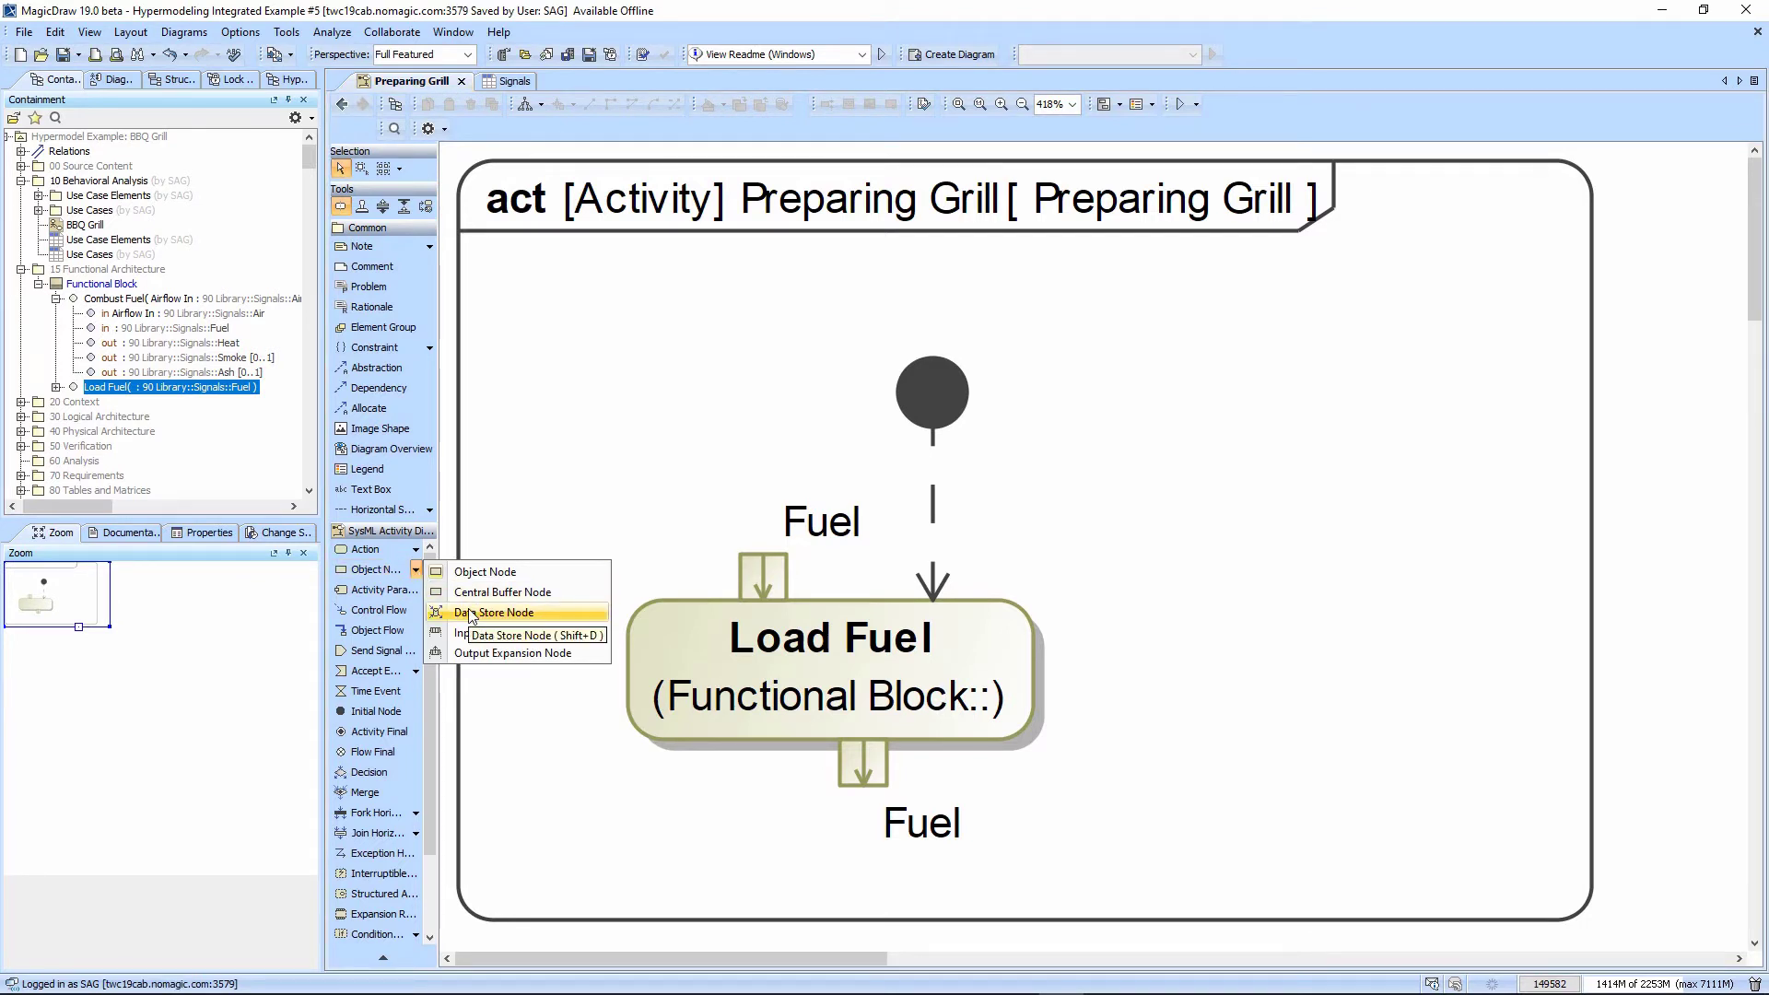
pyautogui.click(502, 593)
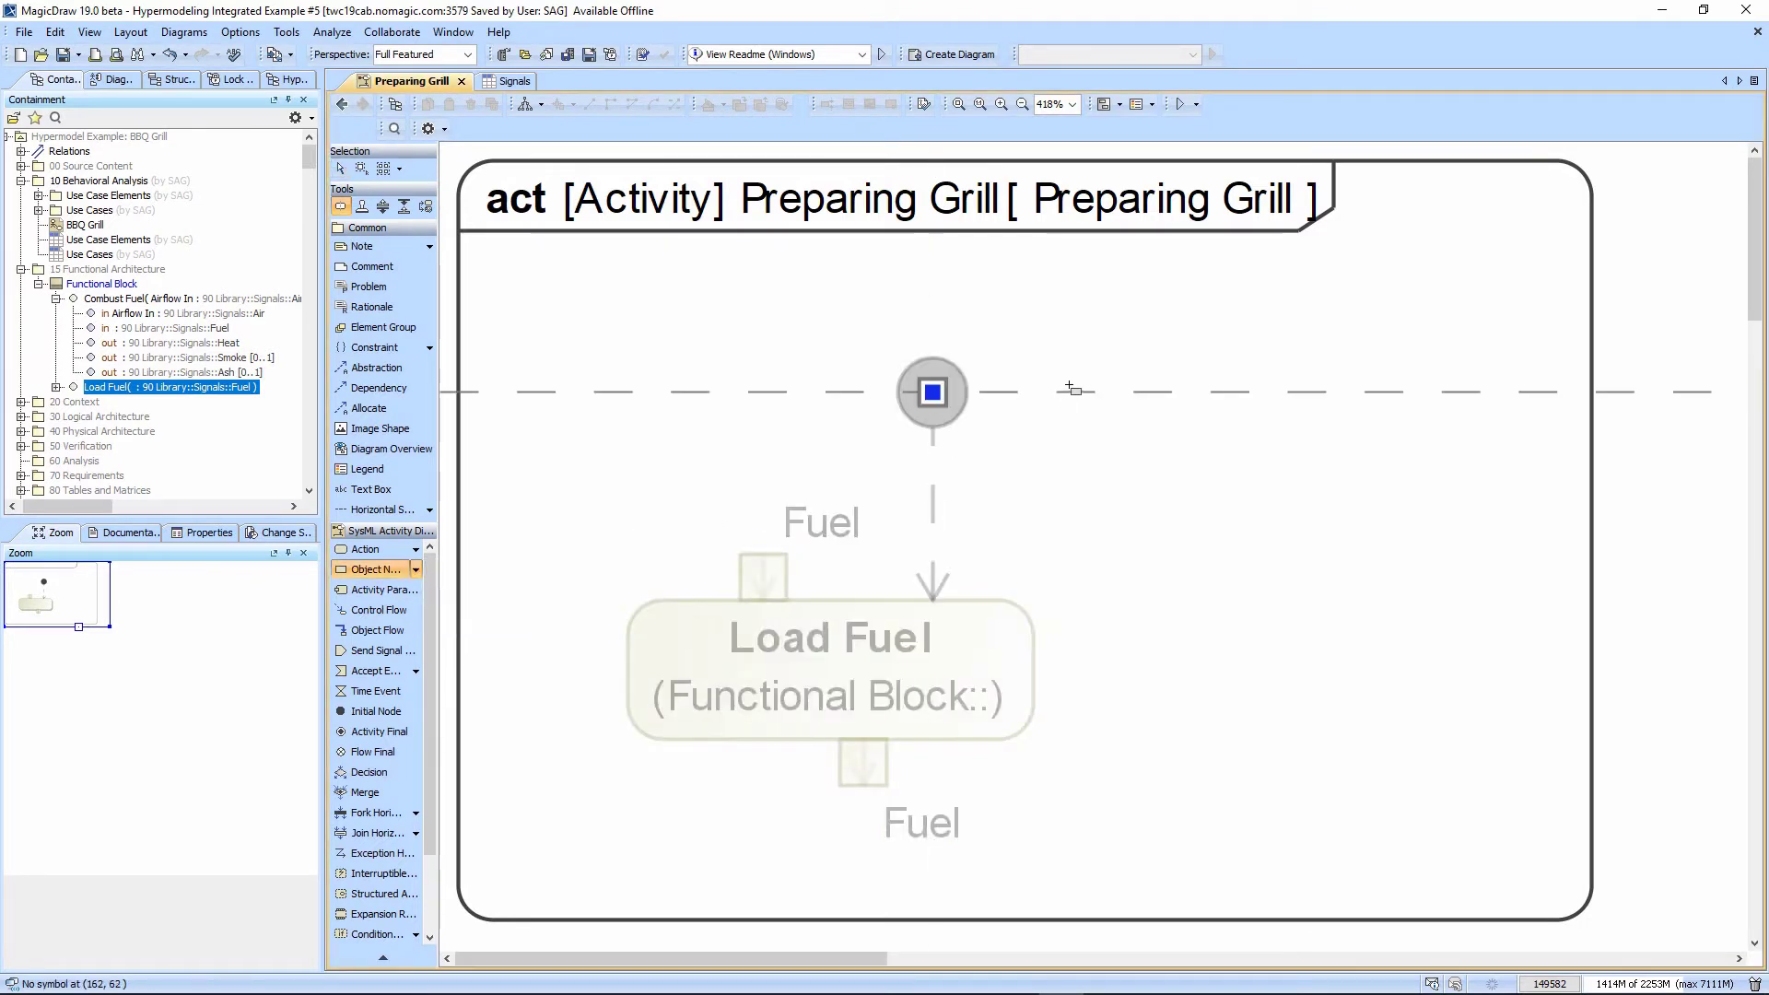
pyautogui.click(1050, 315)
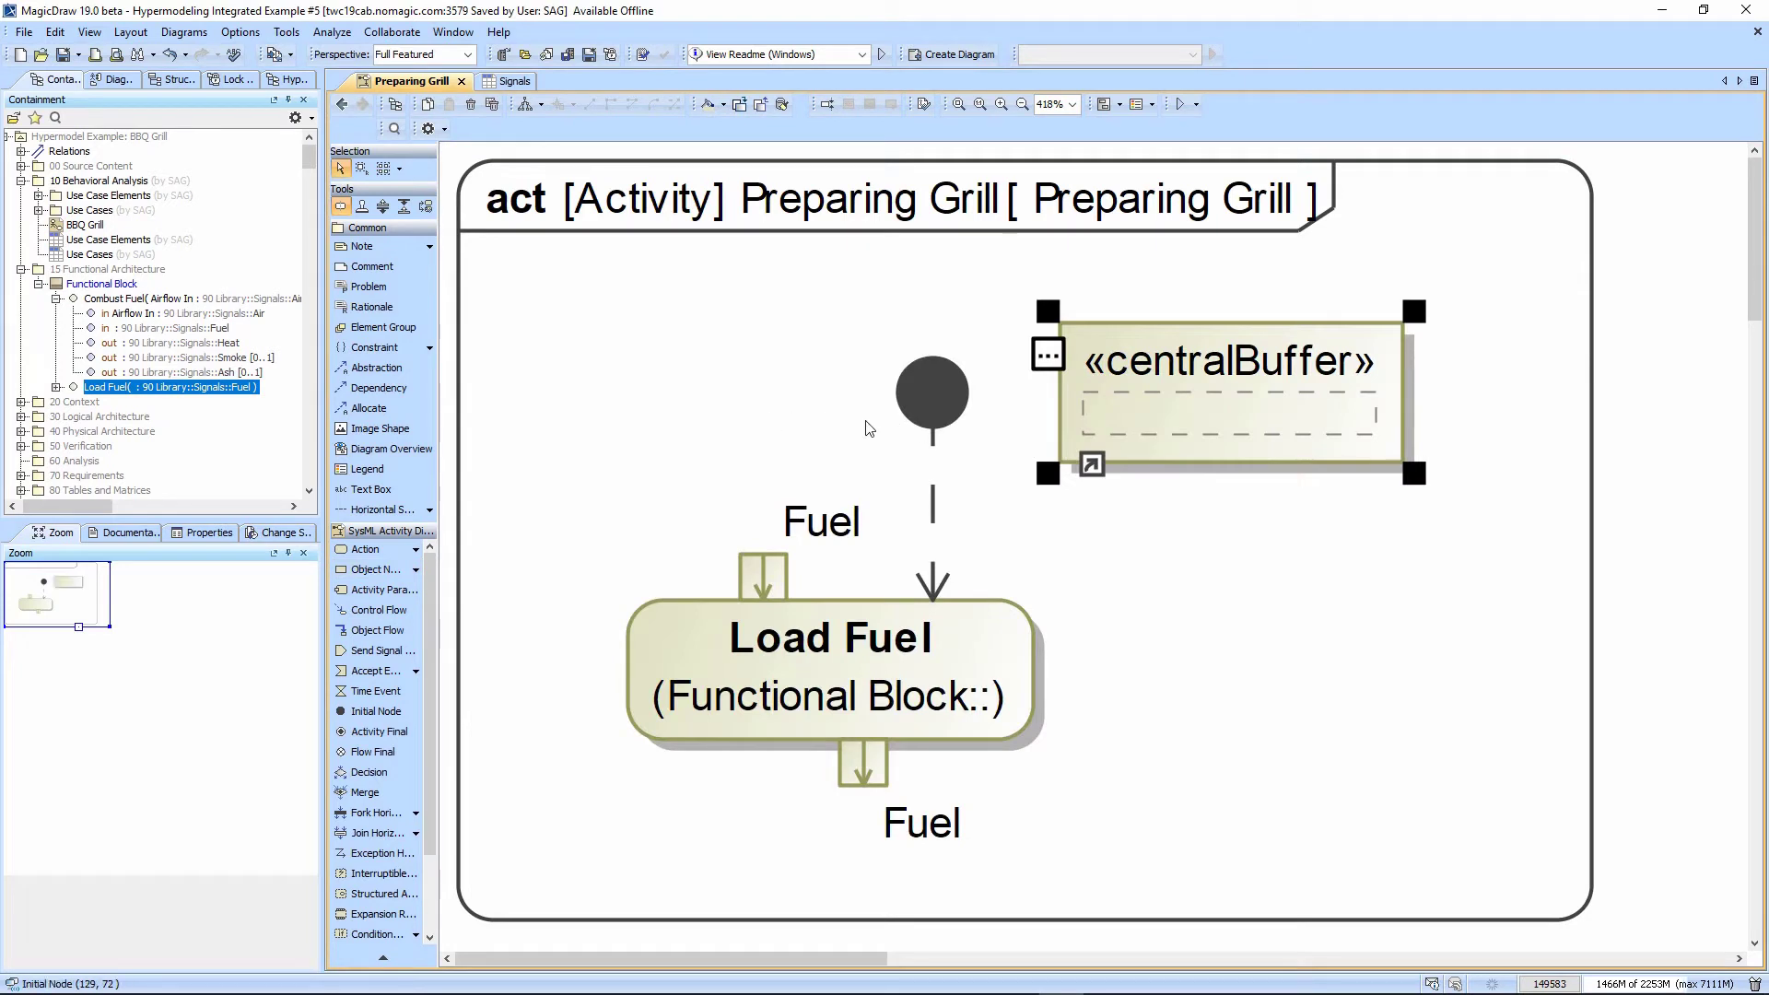
pyautogui.scroll(-7, 199, 434)
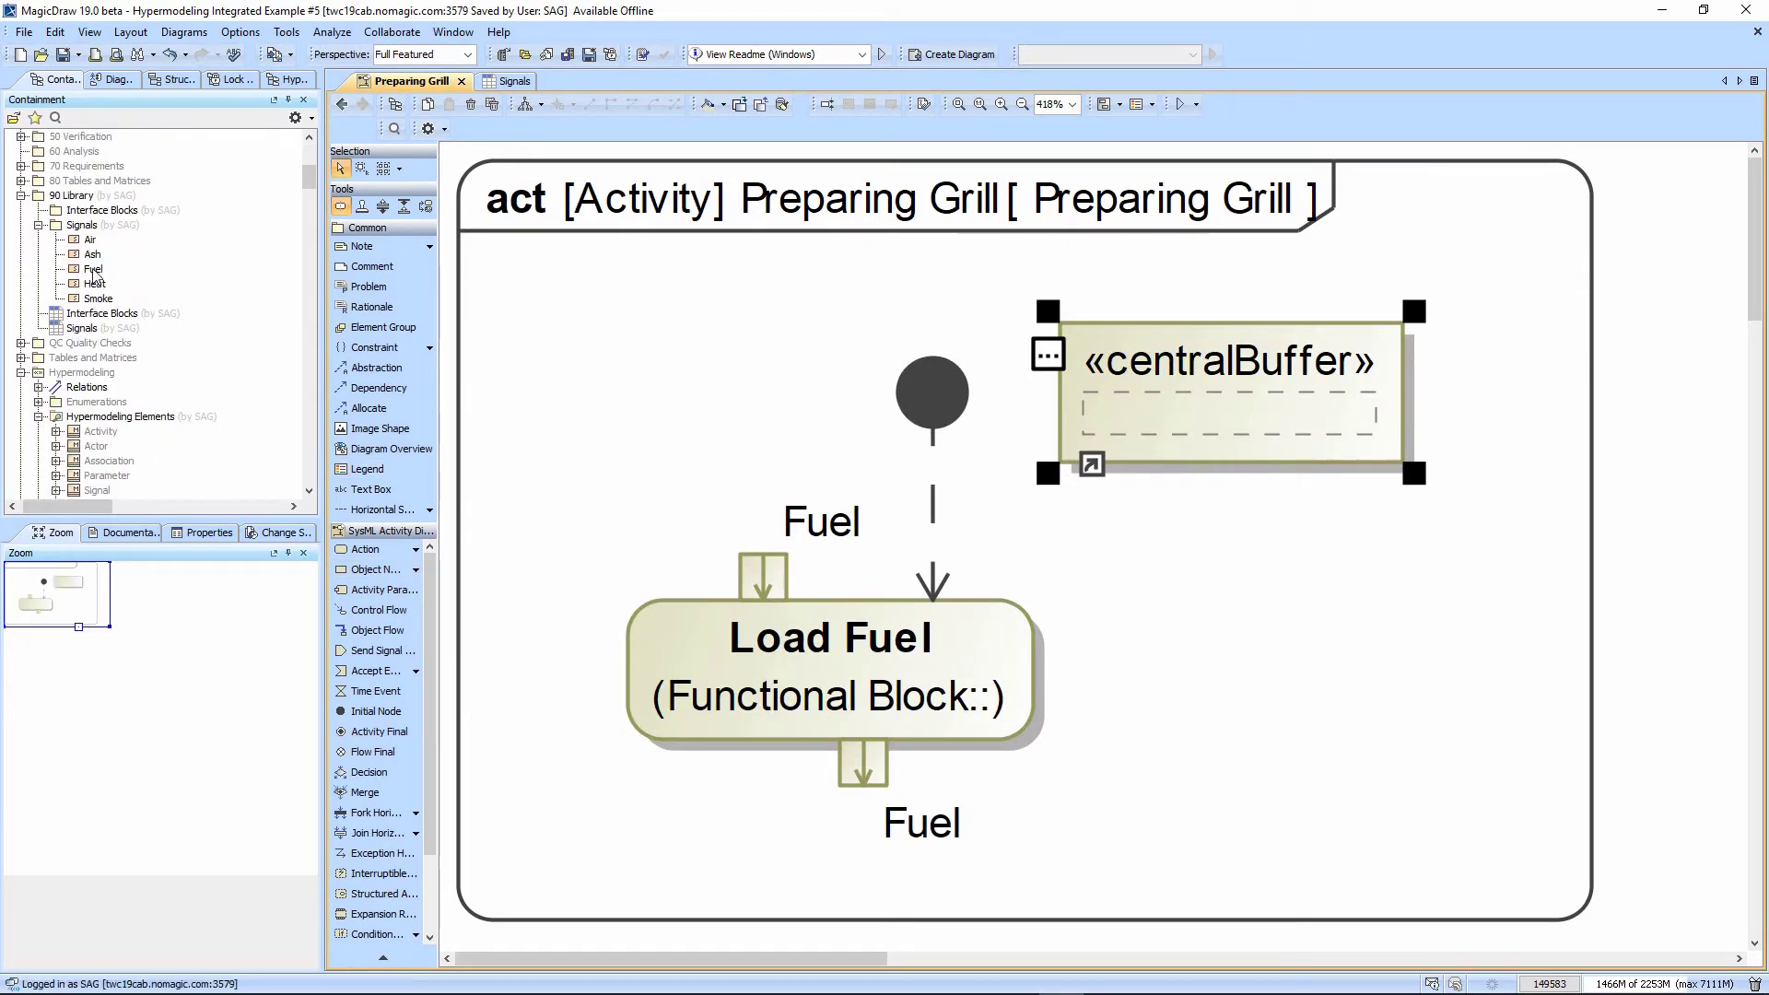
pyautogui.moveTo(93, 271); pyautogui.dragTo(1211, 417)
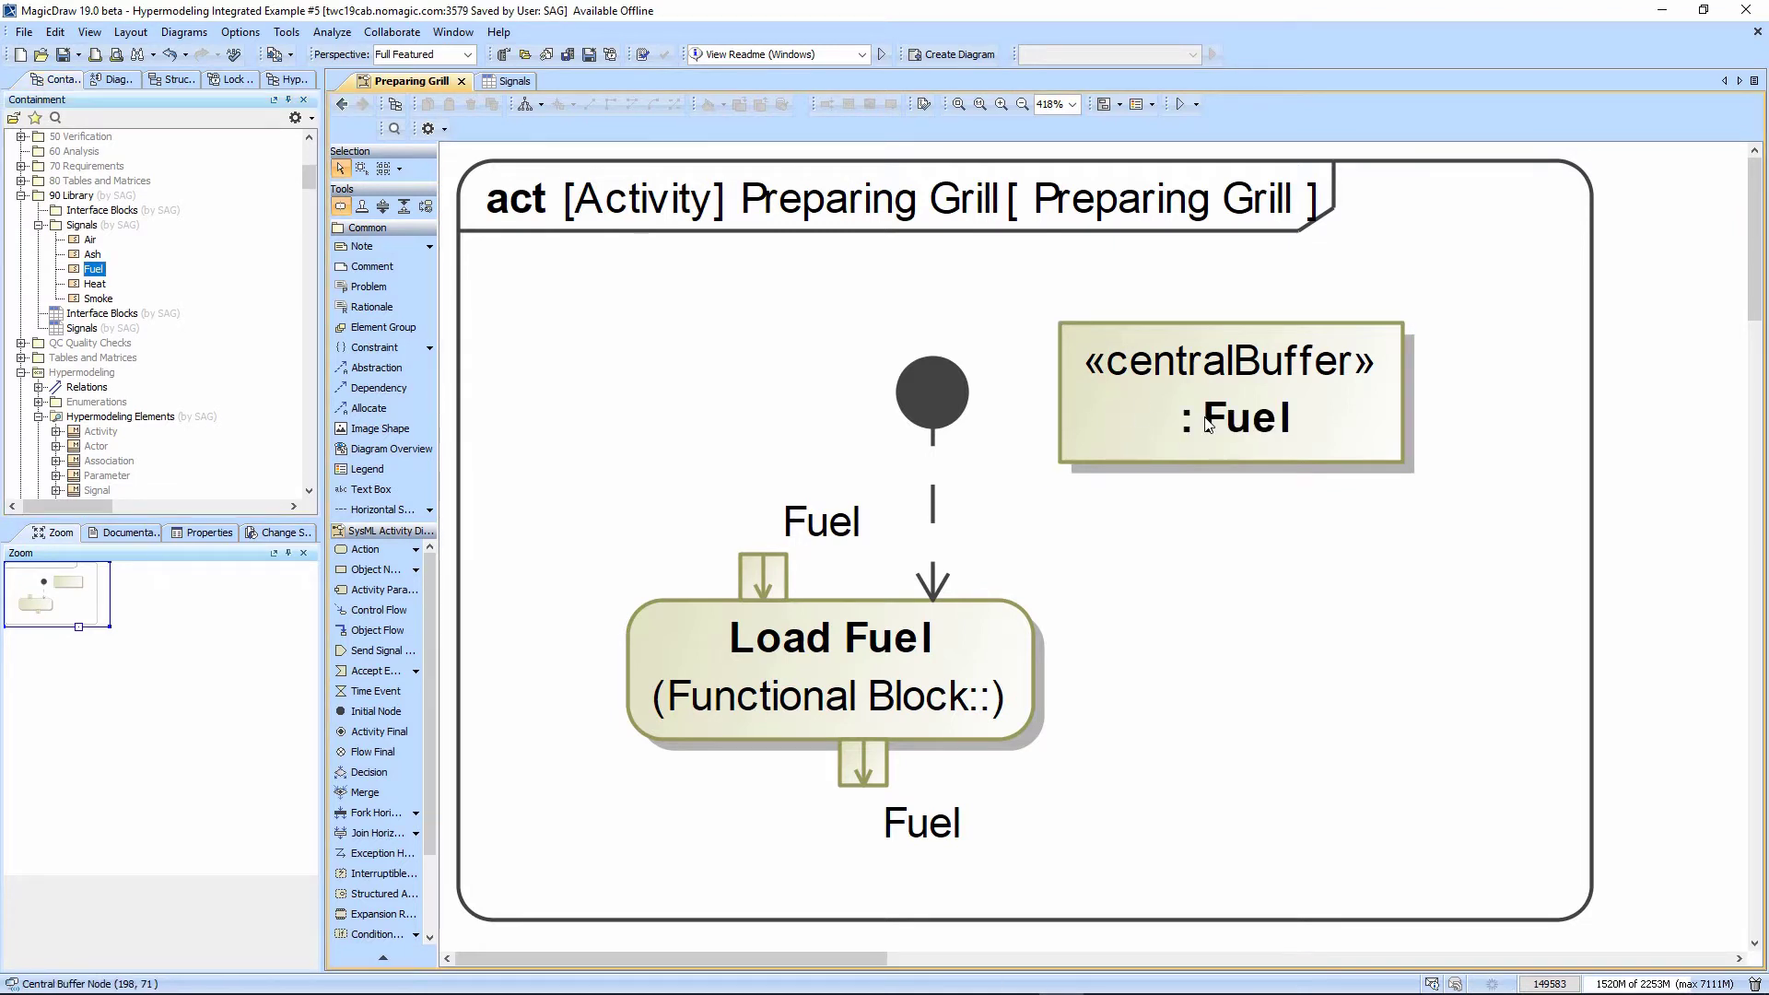
# Name the buffer Fuel Storage and start a flow from it toward Load Fuel's input.
pyautogui.write('Fue')
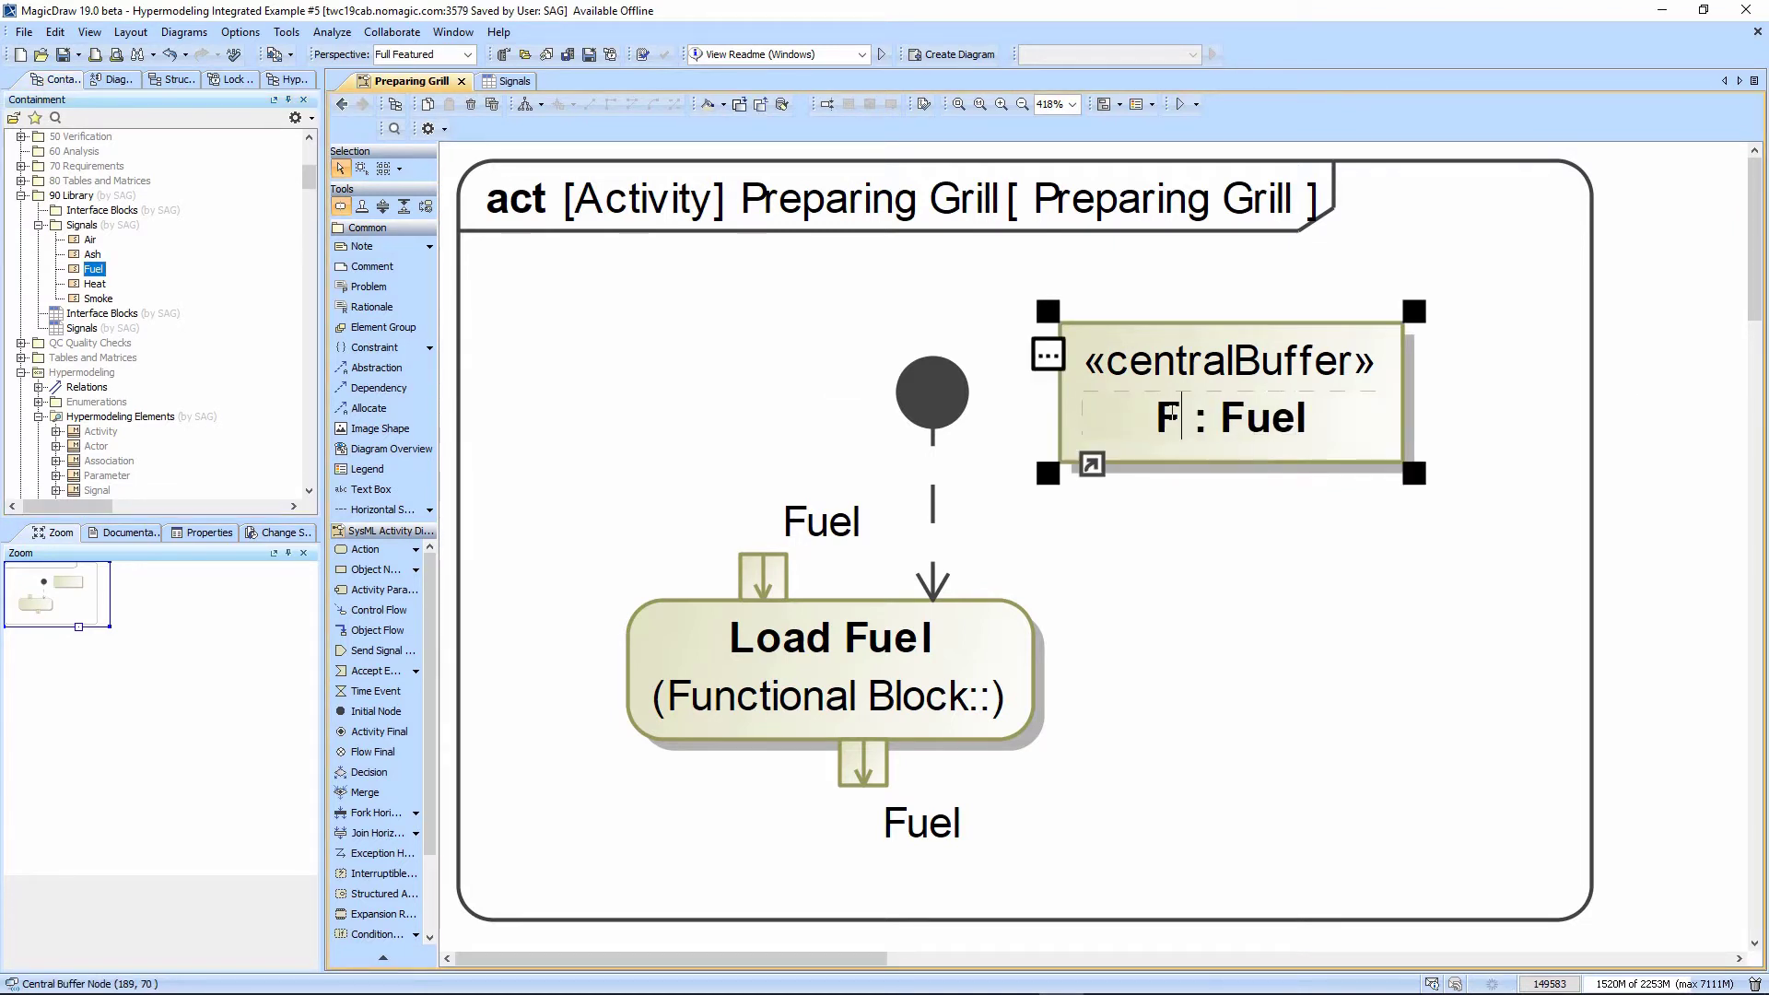
pyautogui.write('l Storga')
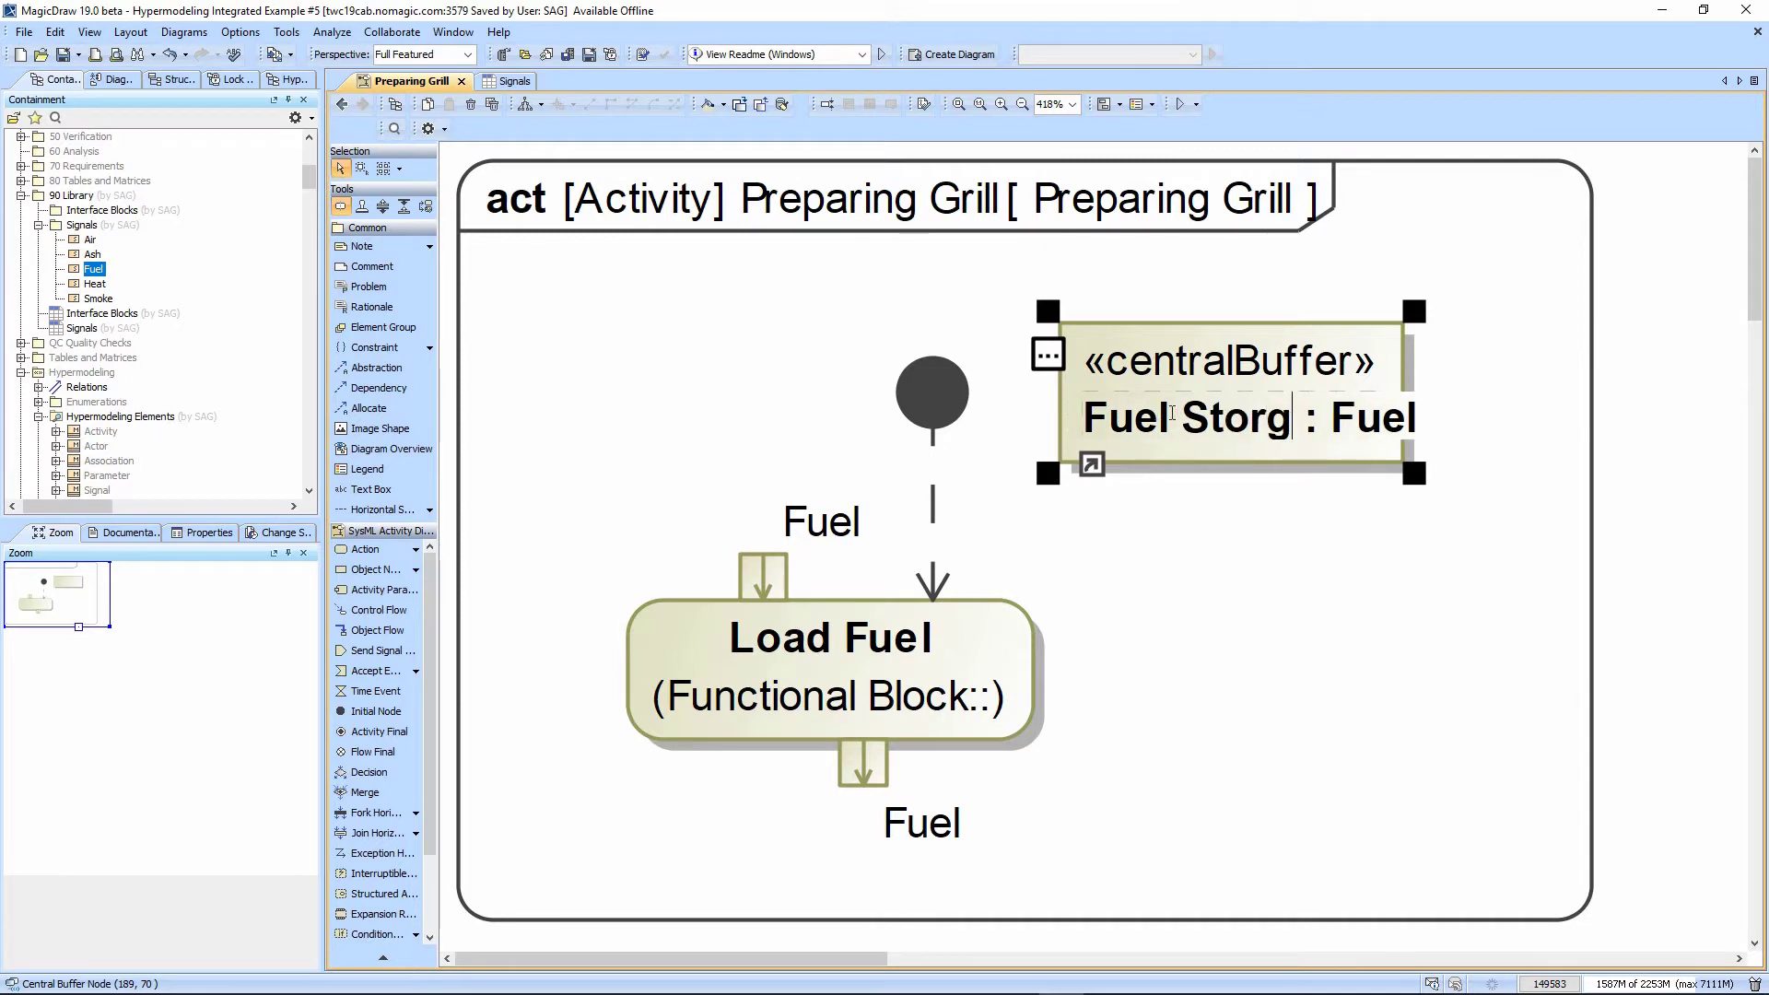
pyautogui.press('BackSpace')
pyautogui.press('BackSpace')
pyautogui.write('ae')
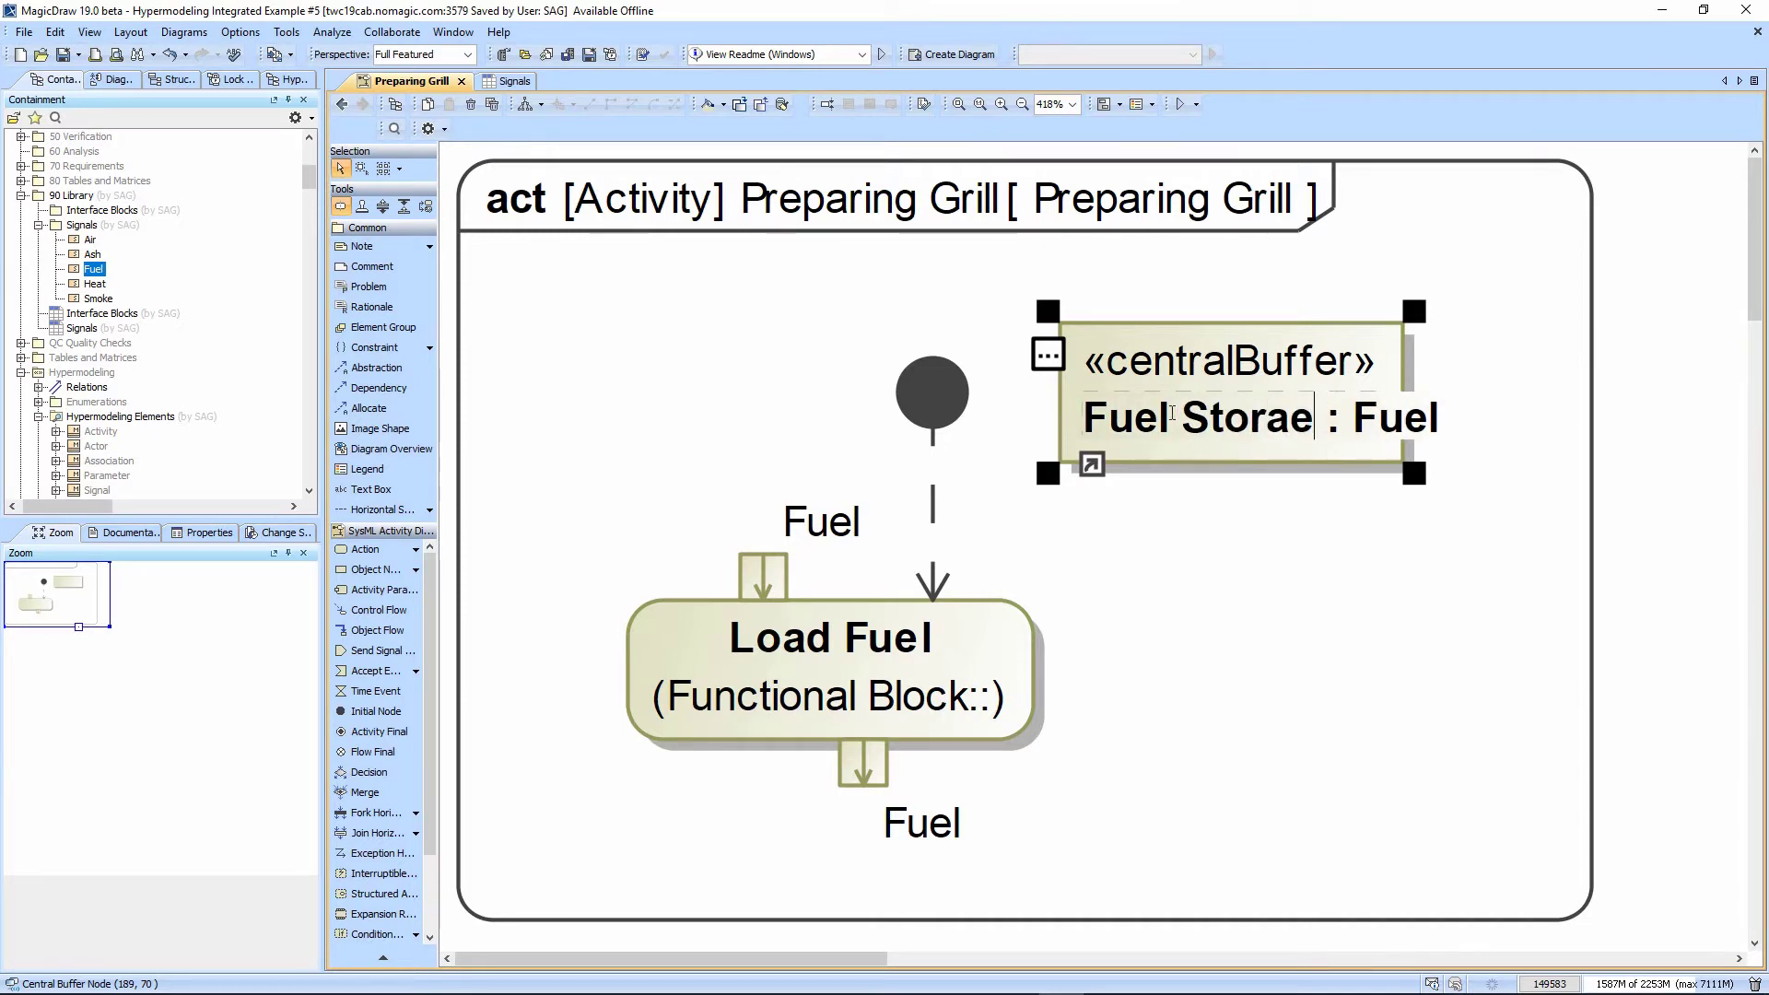
pyautogui.press('BackSpace')
pyautogui.write('ge')
pyautogui.click(1204, 557)
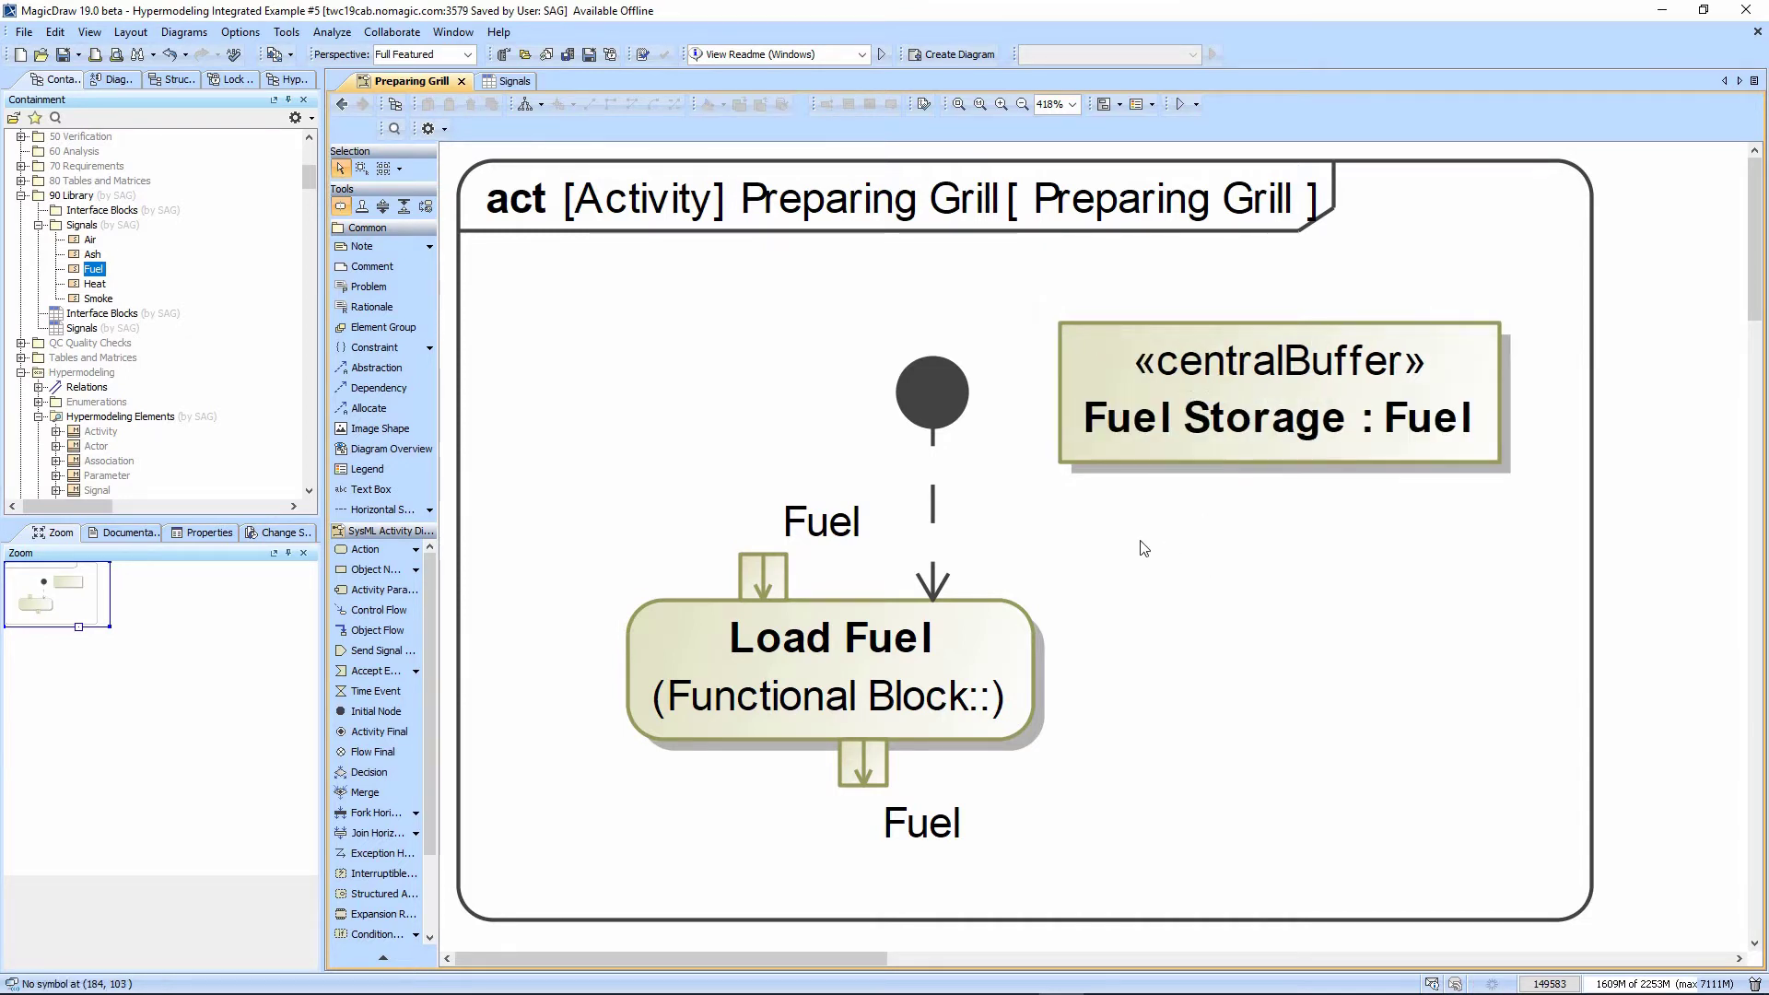
pyautogui.click(1157, 379)
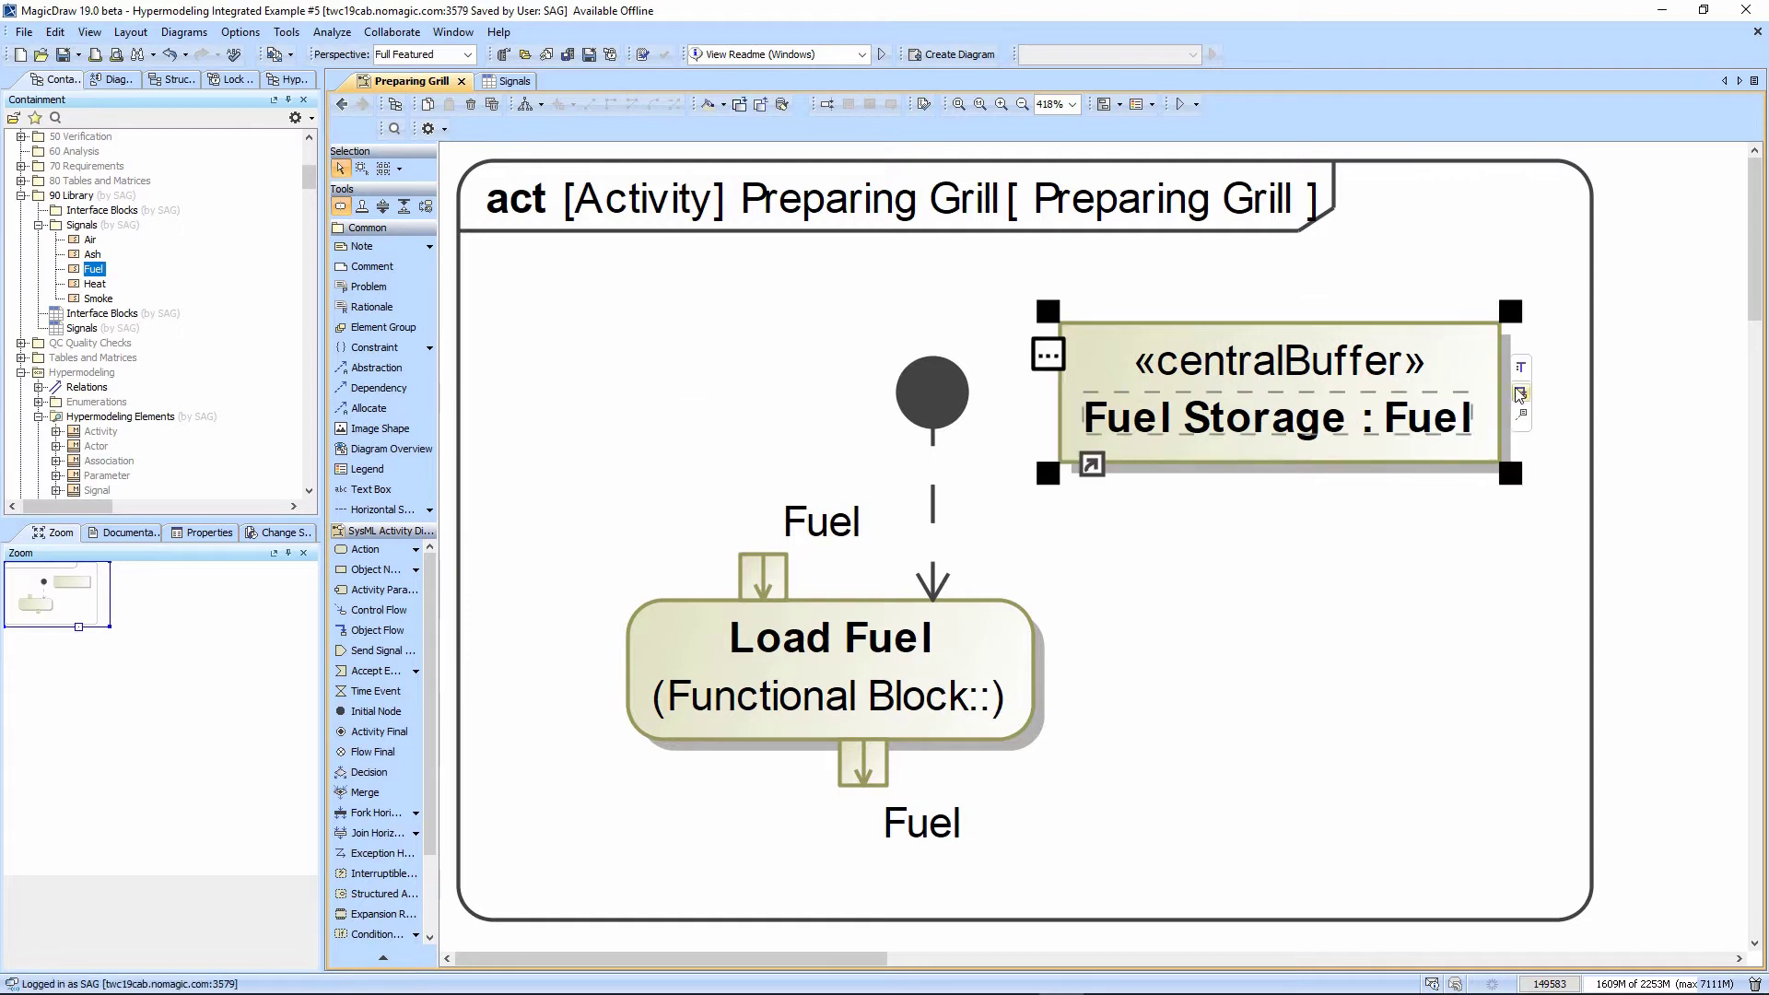
pyautogui.moveTo(1515, 394); pyautogui.dragTo(774, 589)
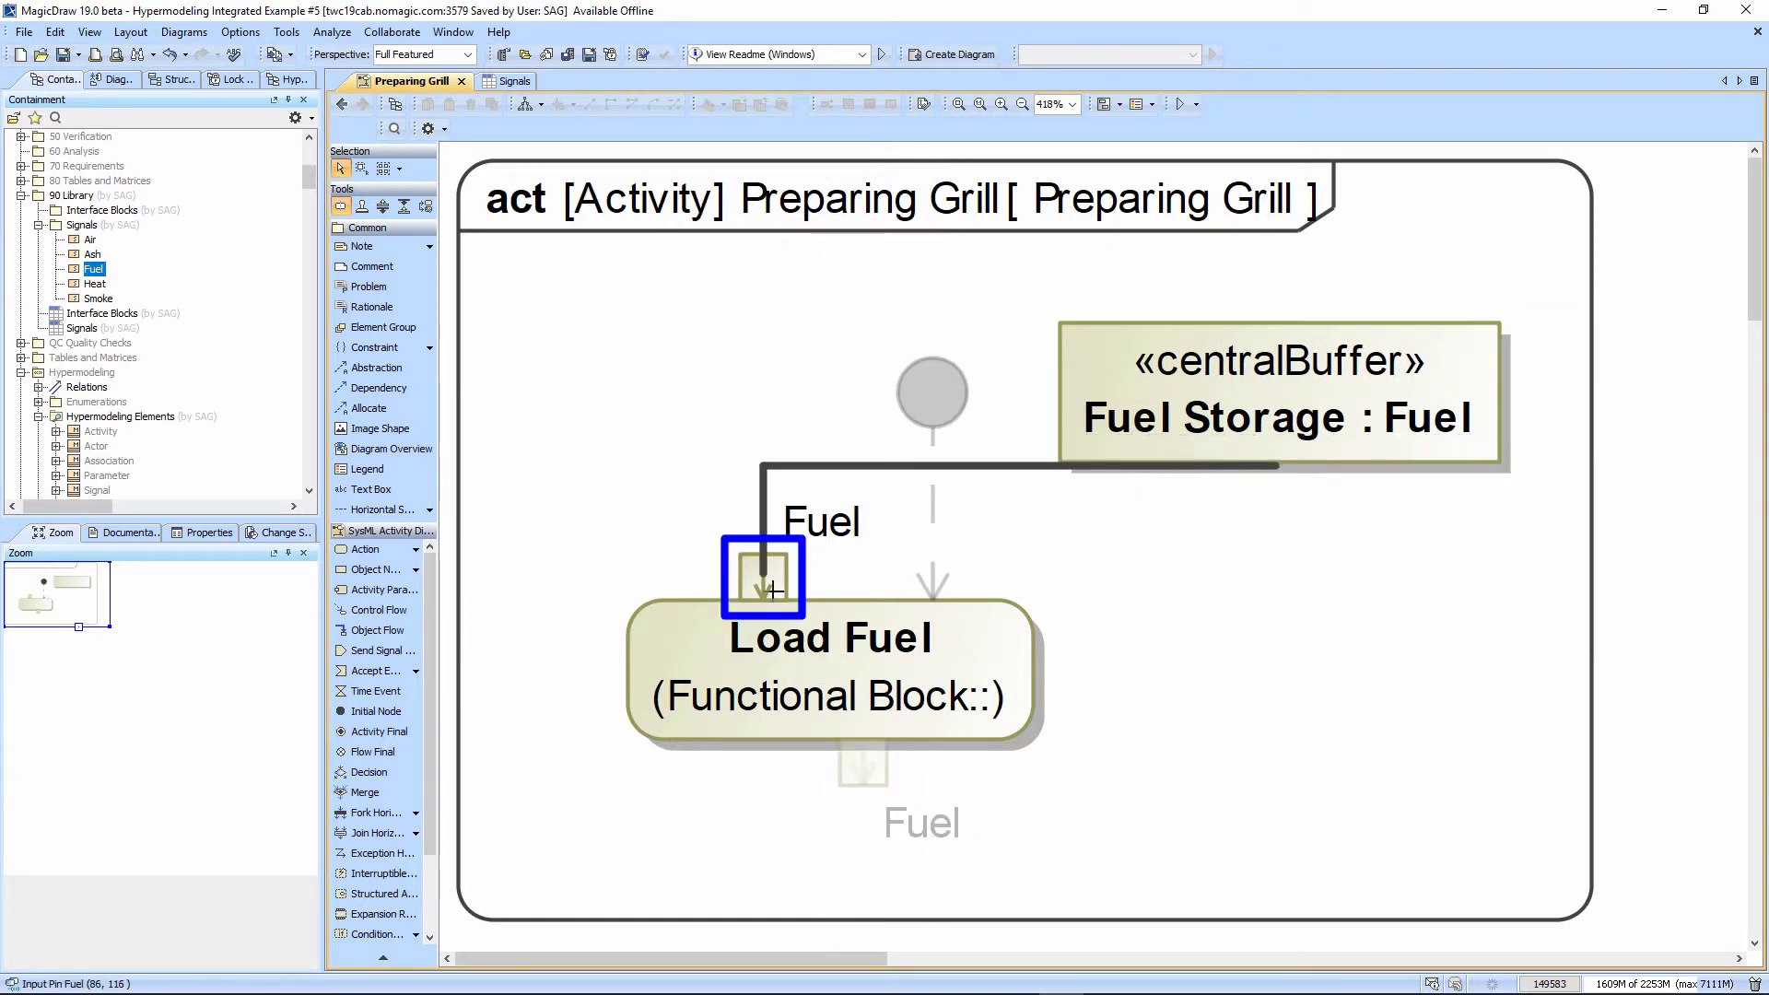
# Finish the object flow from Fuel Storage into Load Fuel's input pin.
pyautogui.click(878, 781)
pyautogui.moveTo(908, 762); pyautogui.dragTo(632, 790)
pyautogui.press('o')
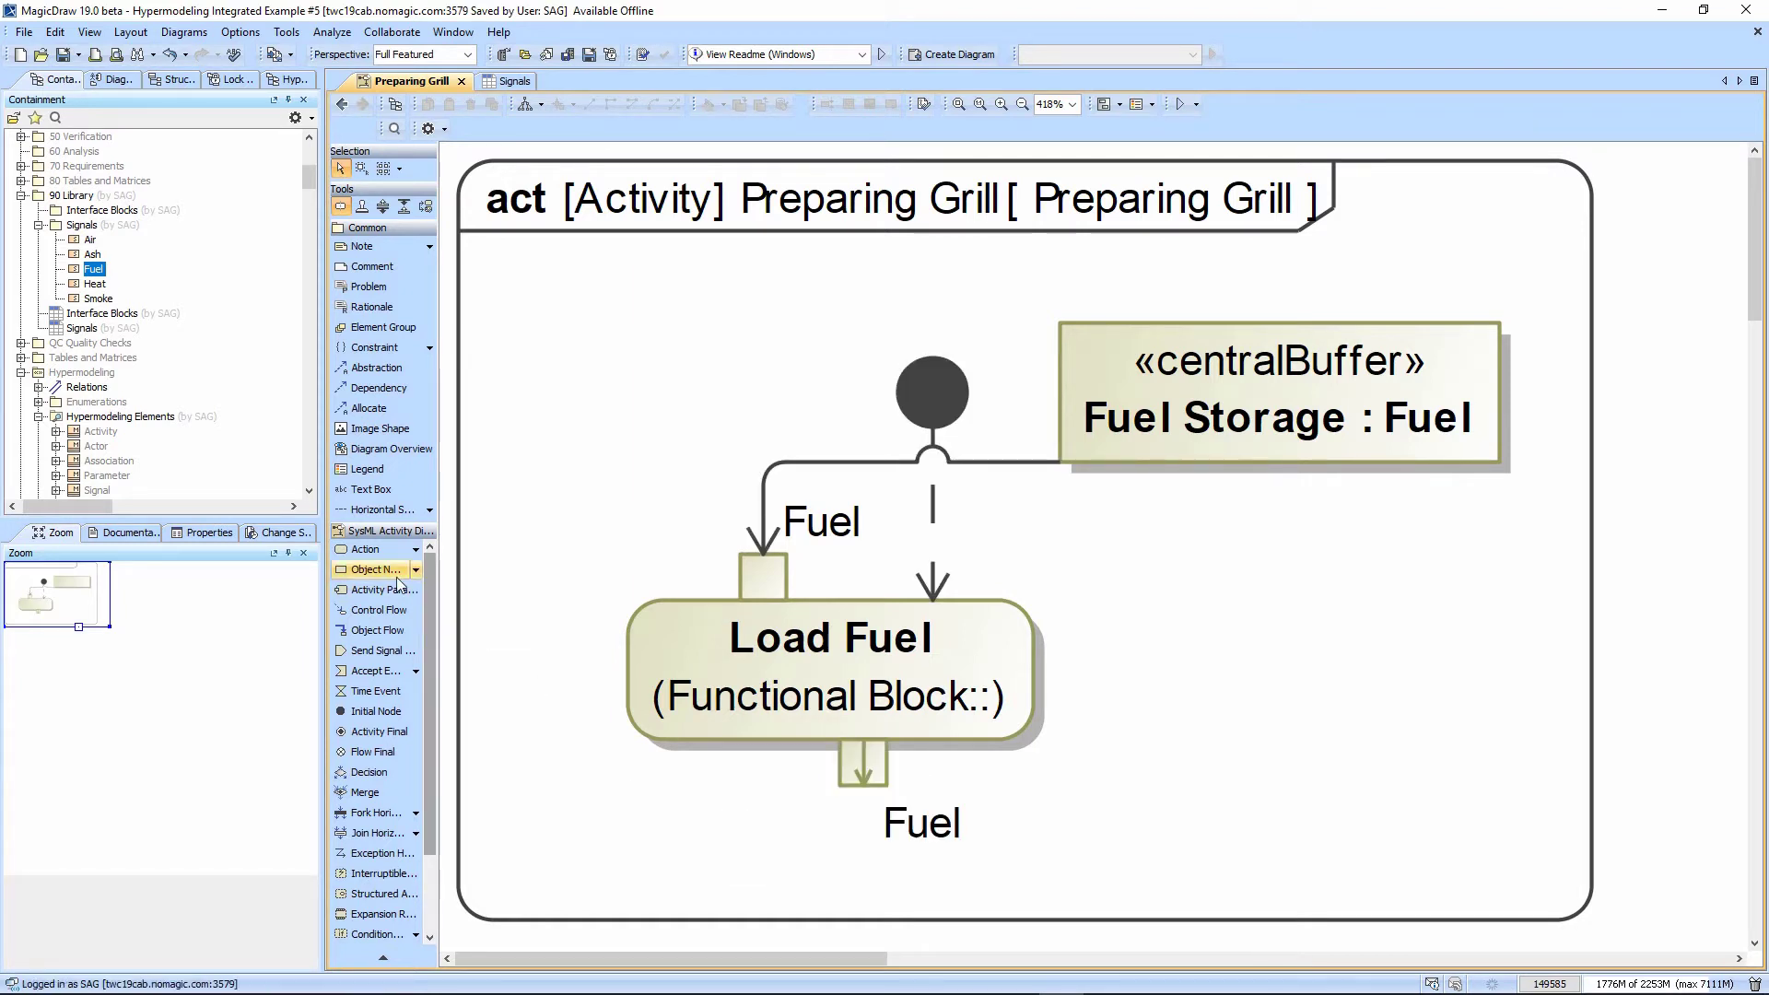
# Add a central buffer below Load Fuel named Ready Fuel Storage and typed Fuel.
pyautogui.click(604, 793)
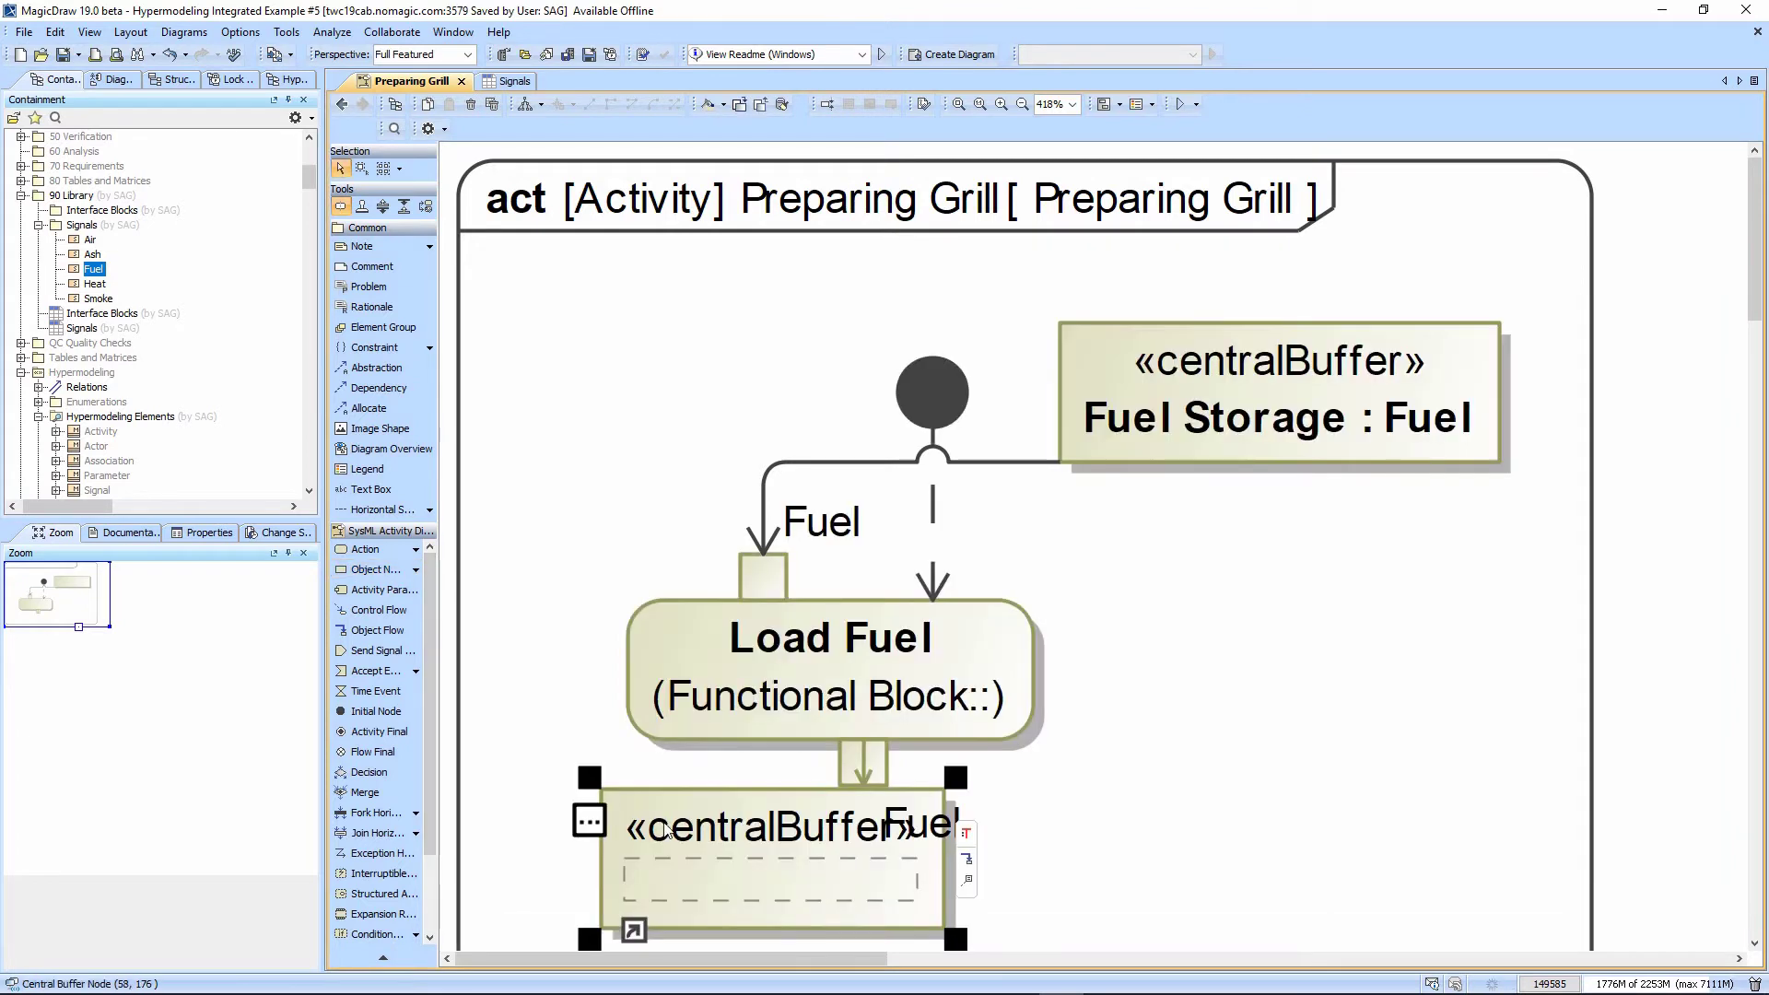
pyautogui.write('Ready D')
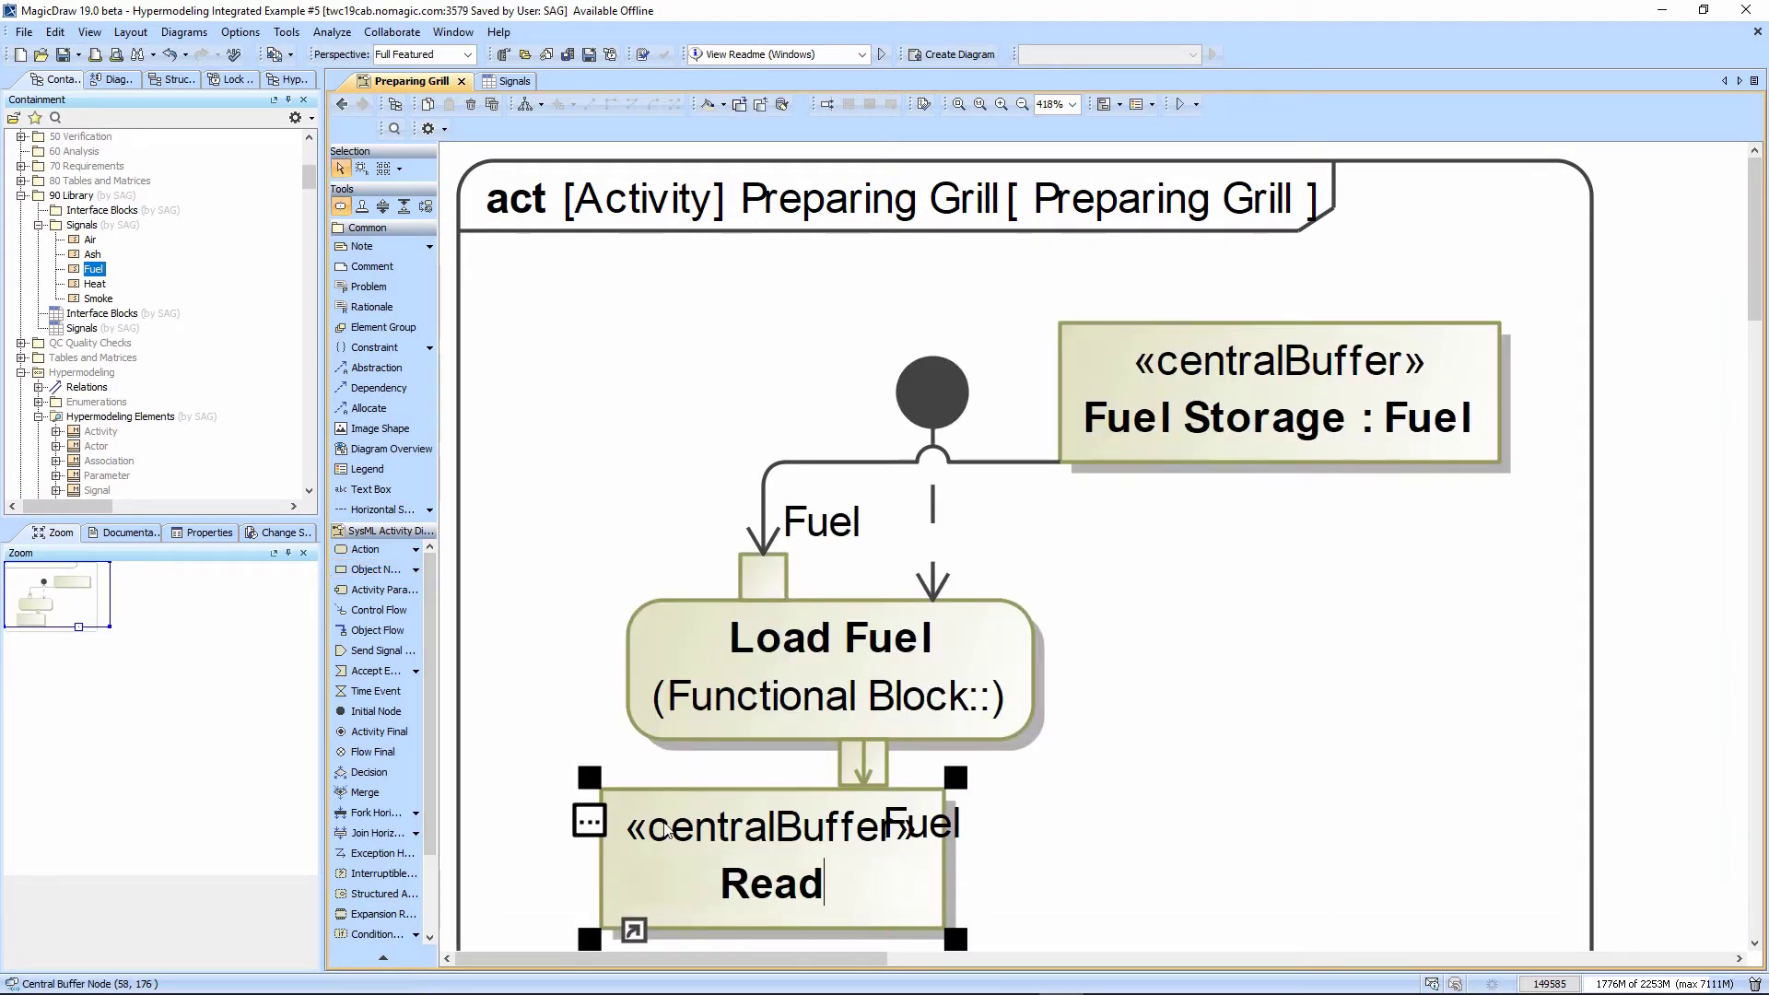
pyautogui.press('BackSpace')
pyautogui.write('Fuel Stog')
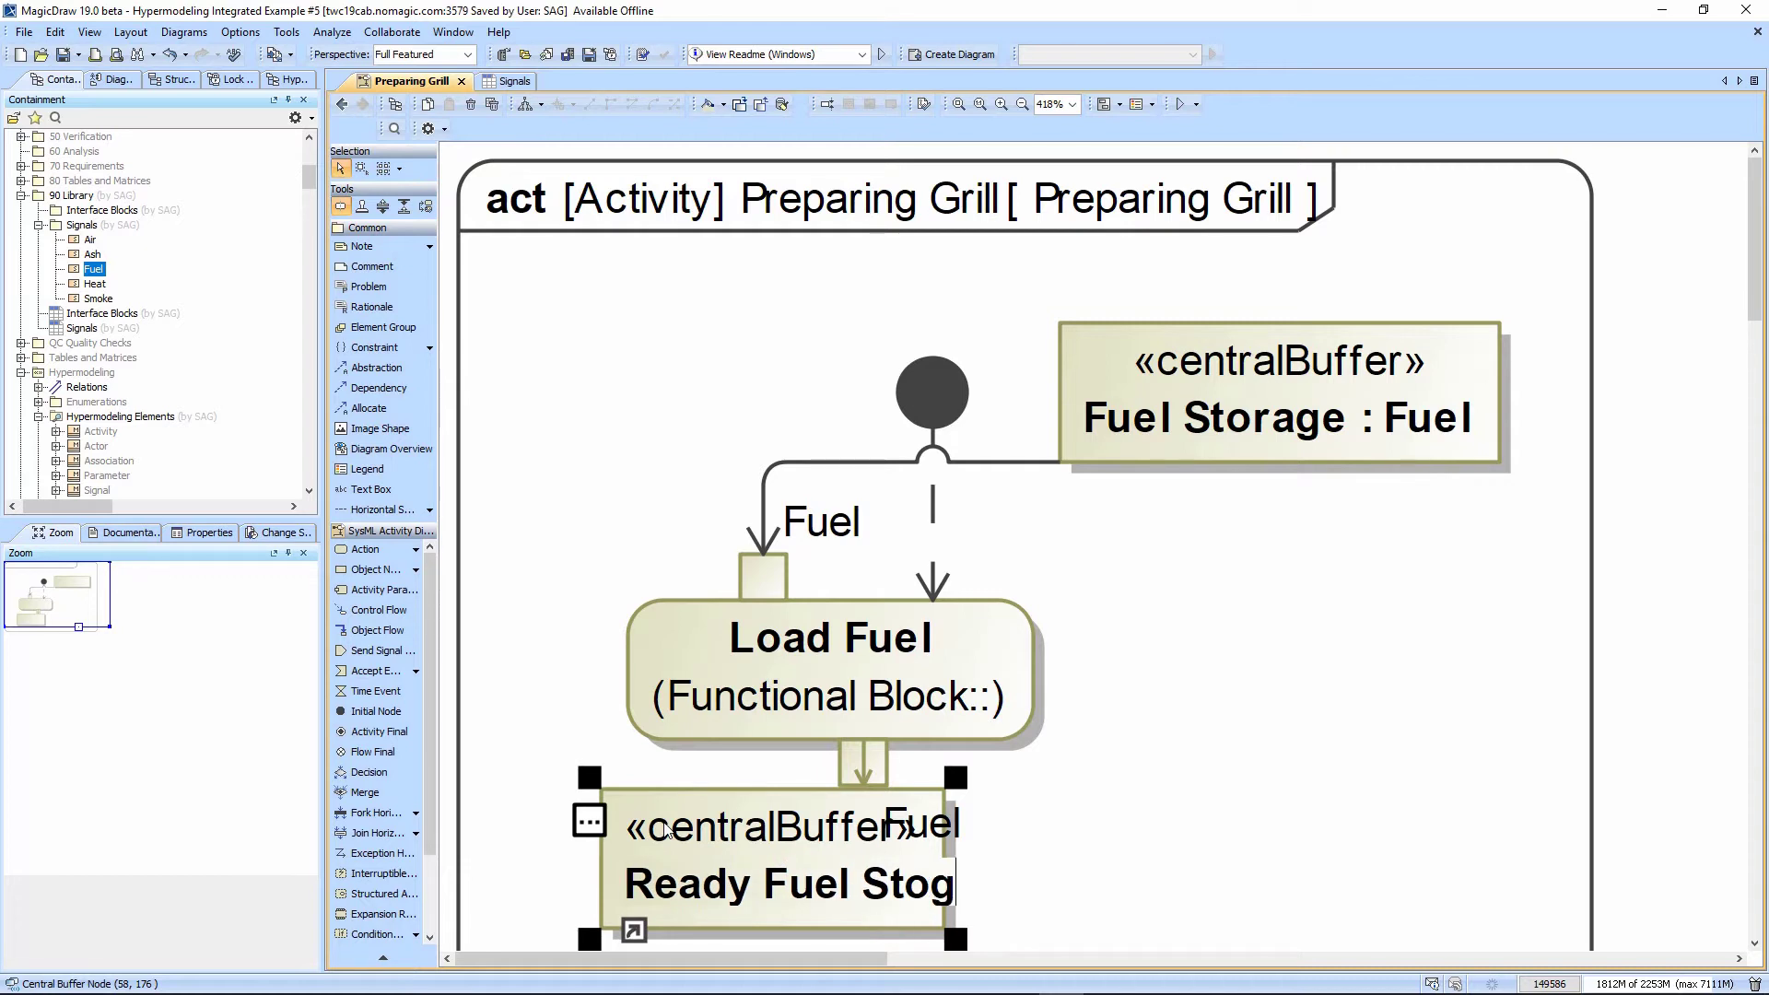
pyautogui.press('BackSpace')
pyautogui.write('rage')
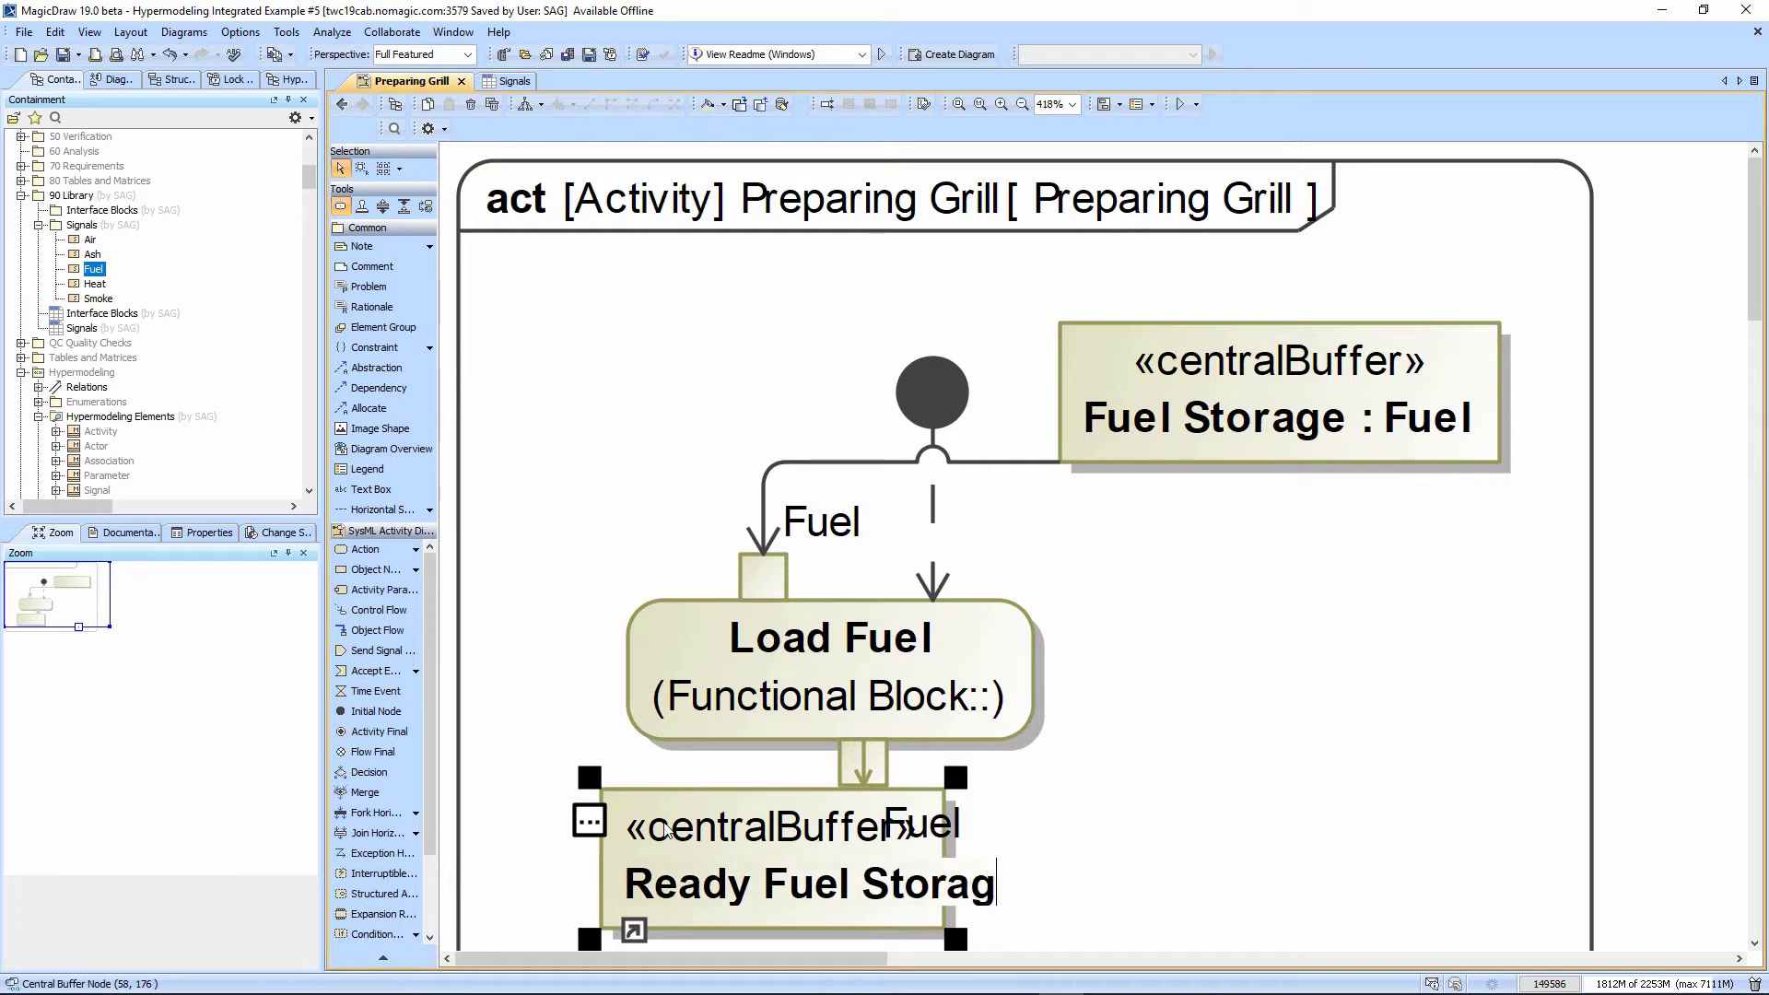
pyautogui.click(1005, 782)
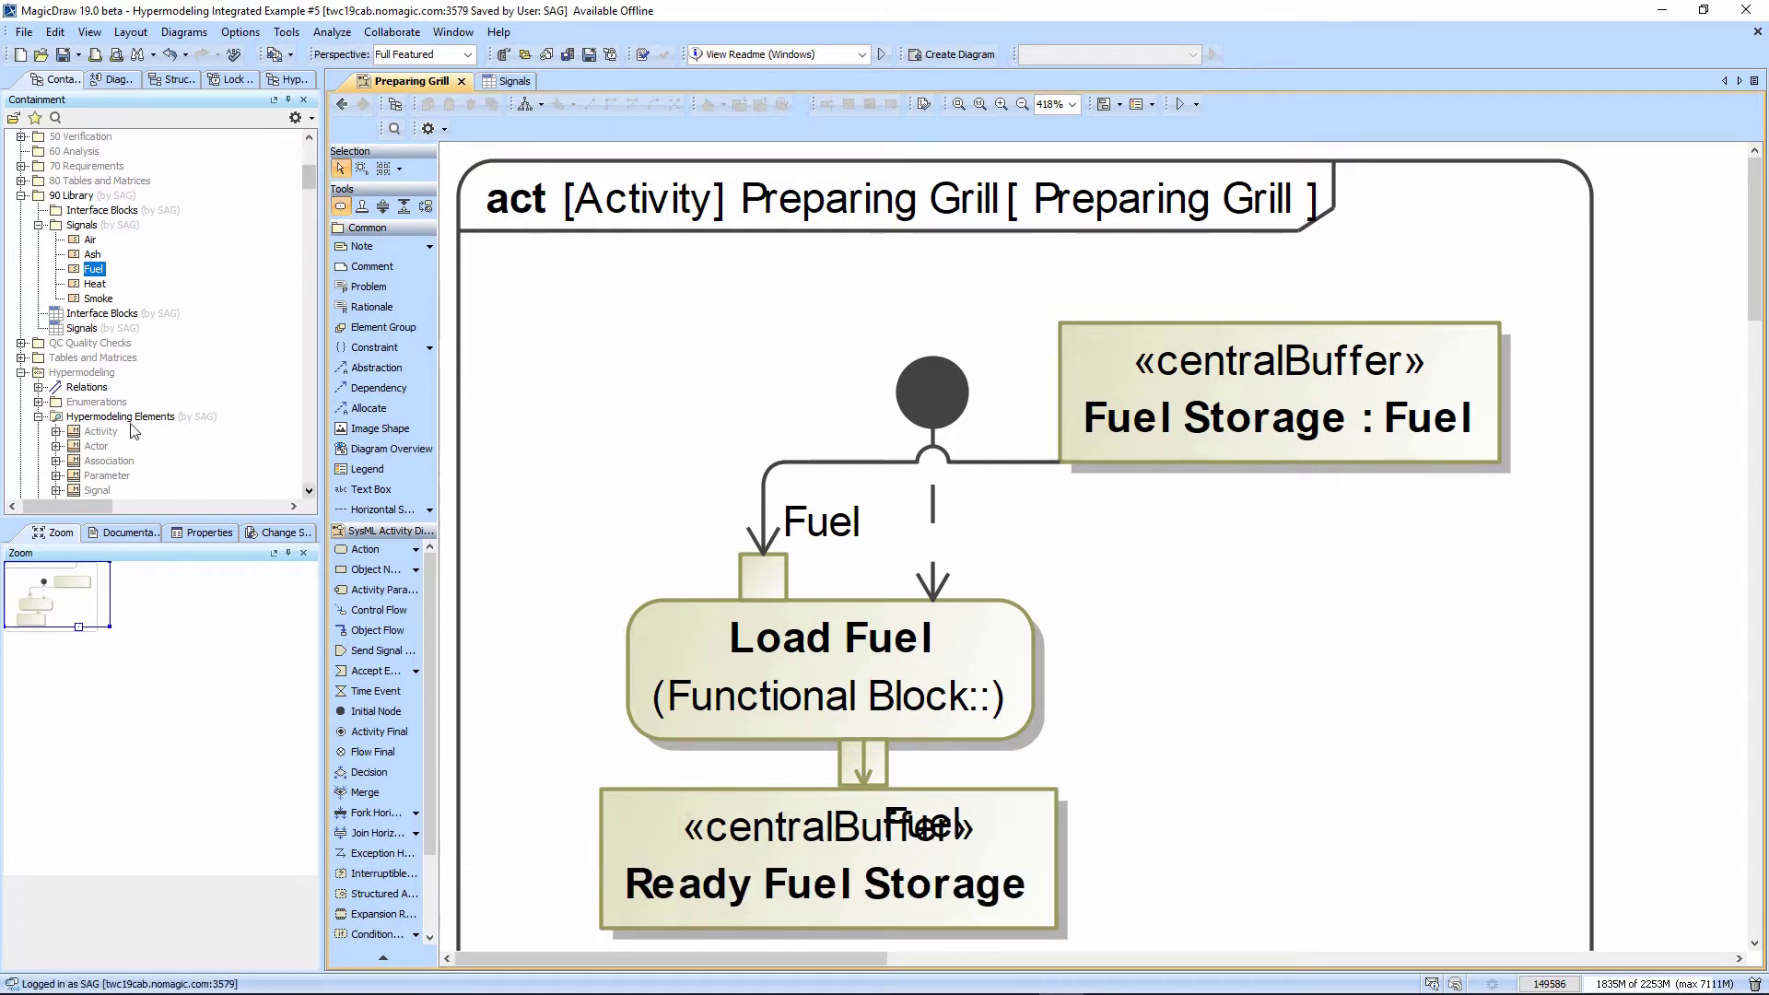
pyautogui.scroll(-2, 120, 407)
pyautogui.moveTo(95, 189); pyautogui.dragTo(238, 289)
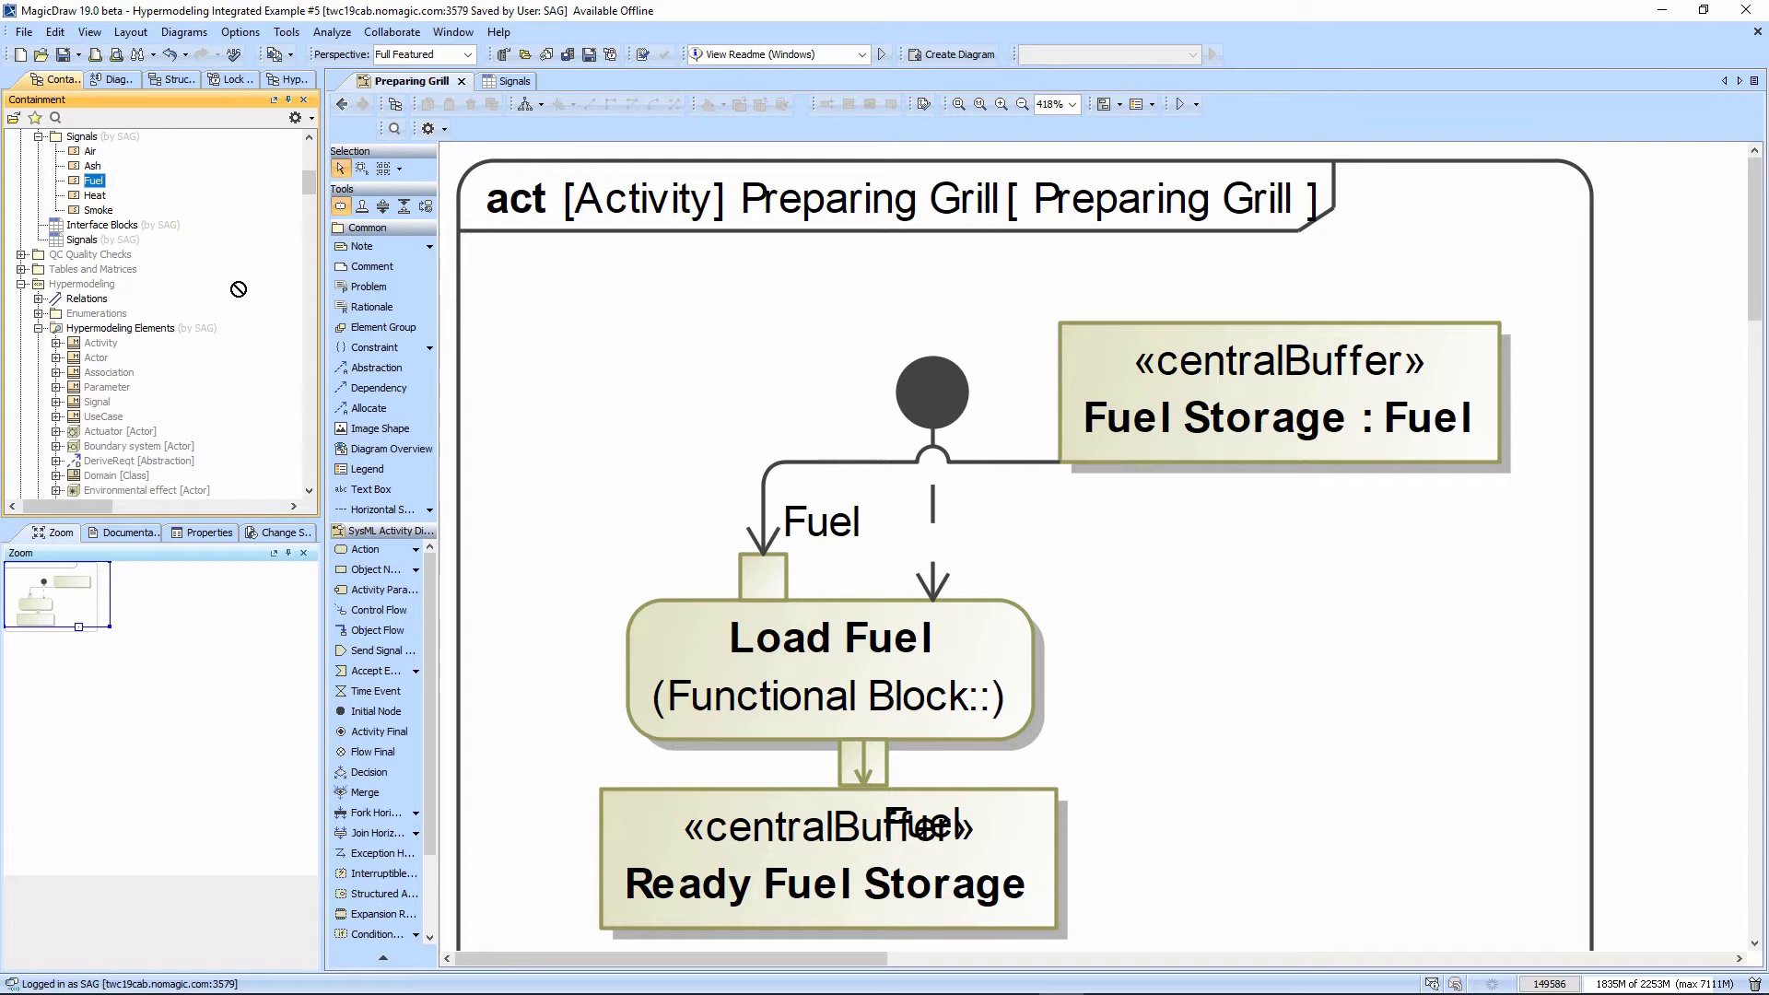
pyautogui.moveTo(696, 845); pyautogui.dragTo(709, 870)
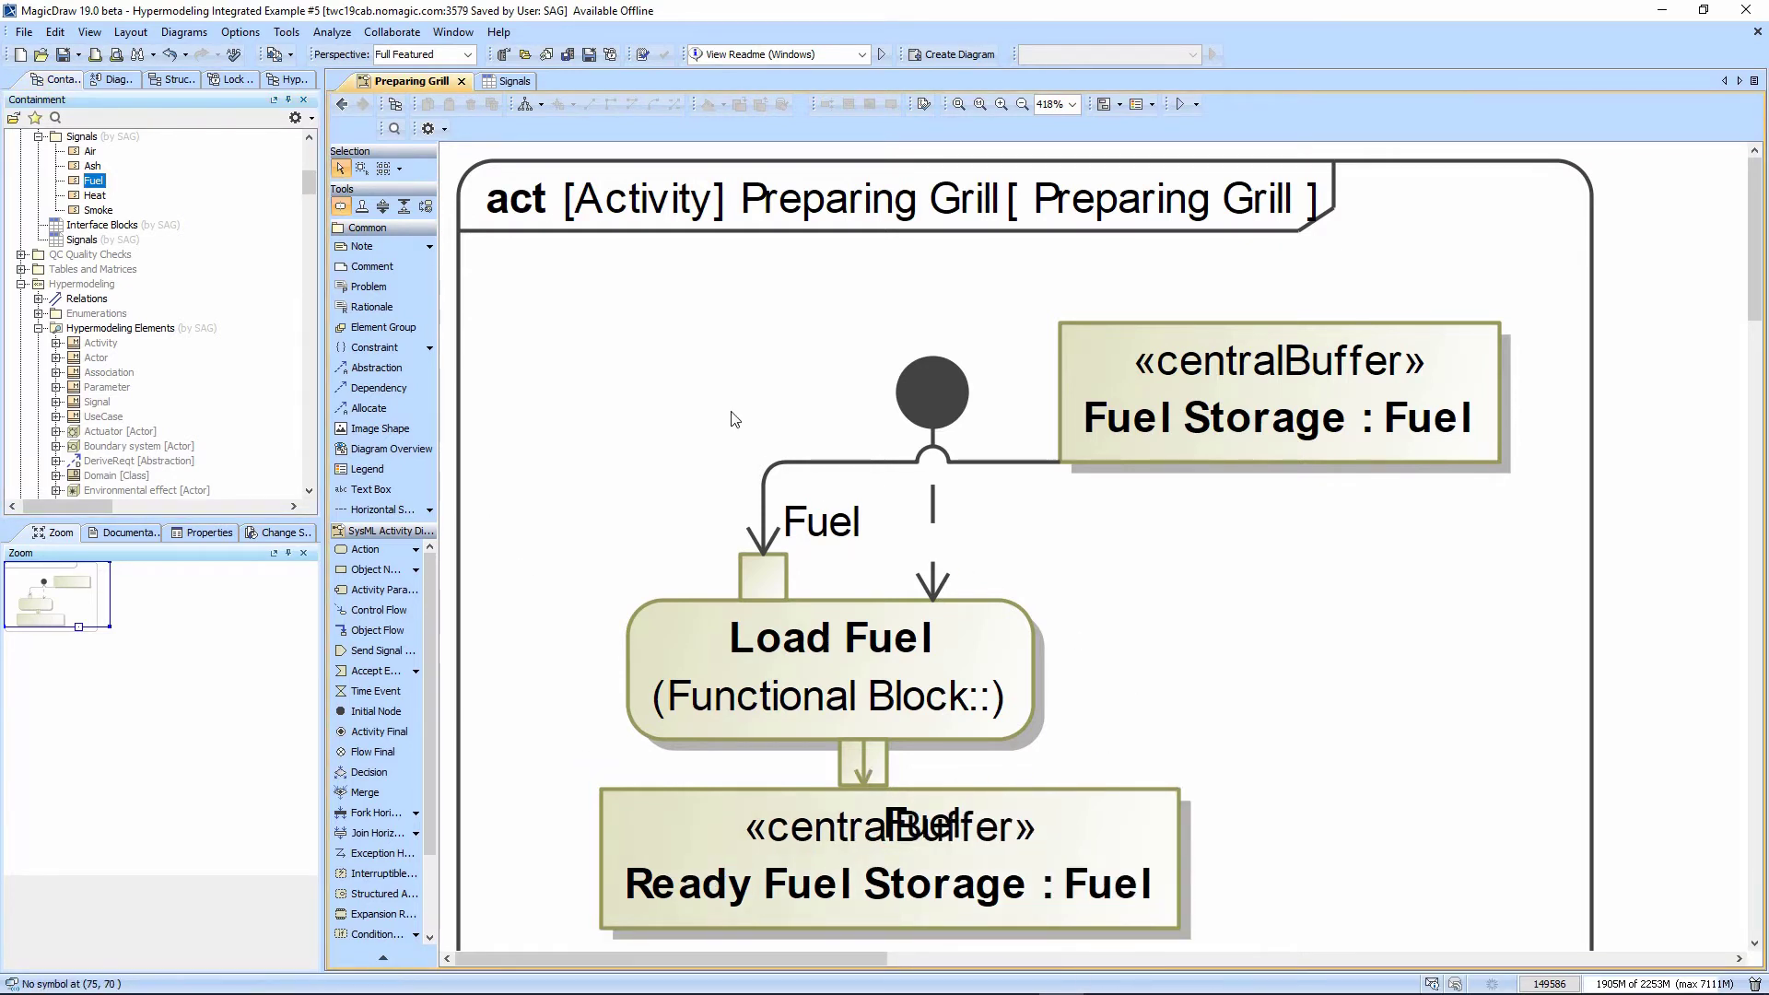
# Re-lay out and fit the diagram, then flow Load Fuel's Fuel output pin into Ready Fuel Storage.
pyautogui.click(522, 111)
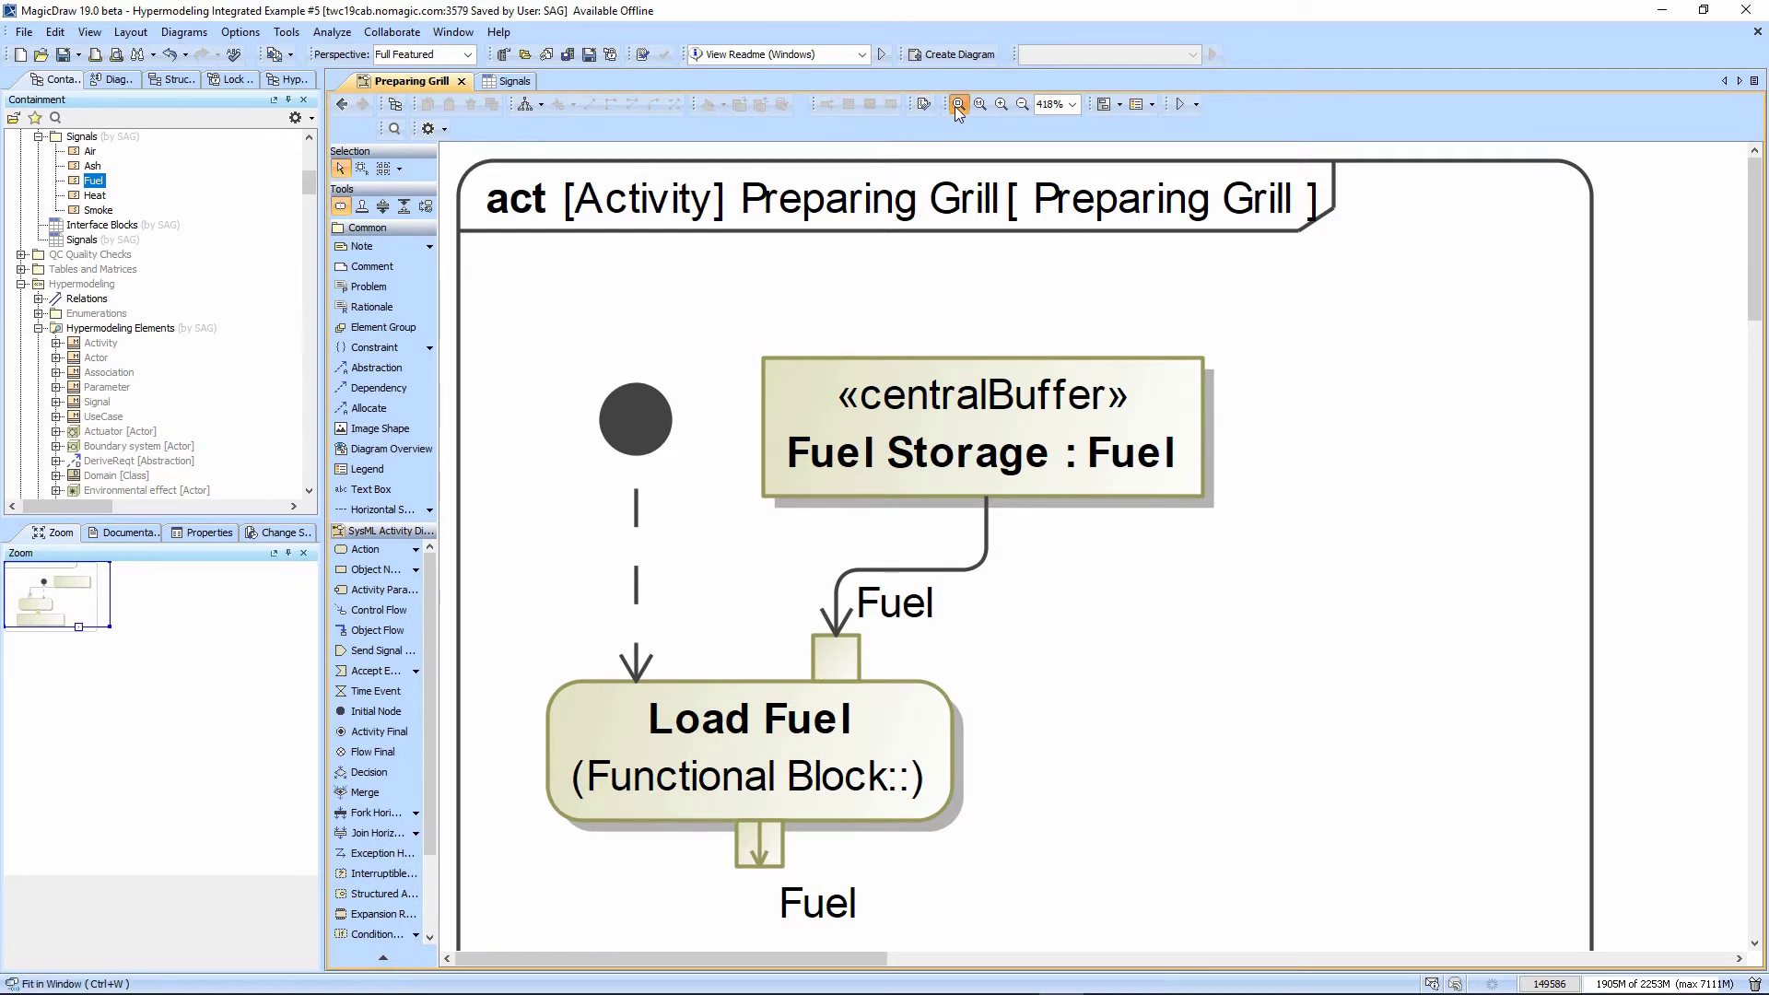
pyautogui.click(958, 106)
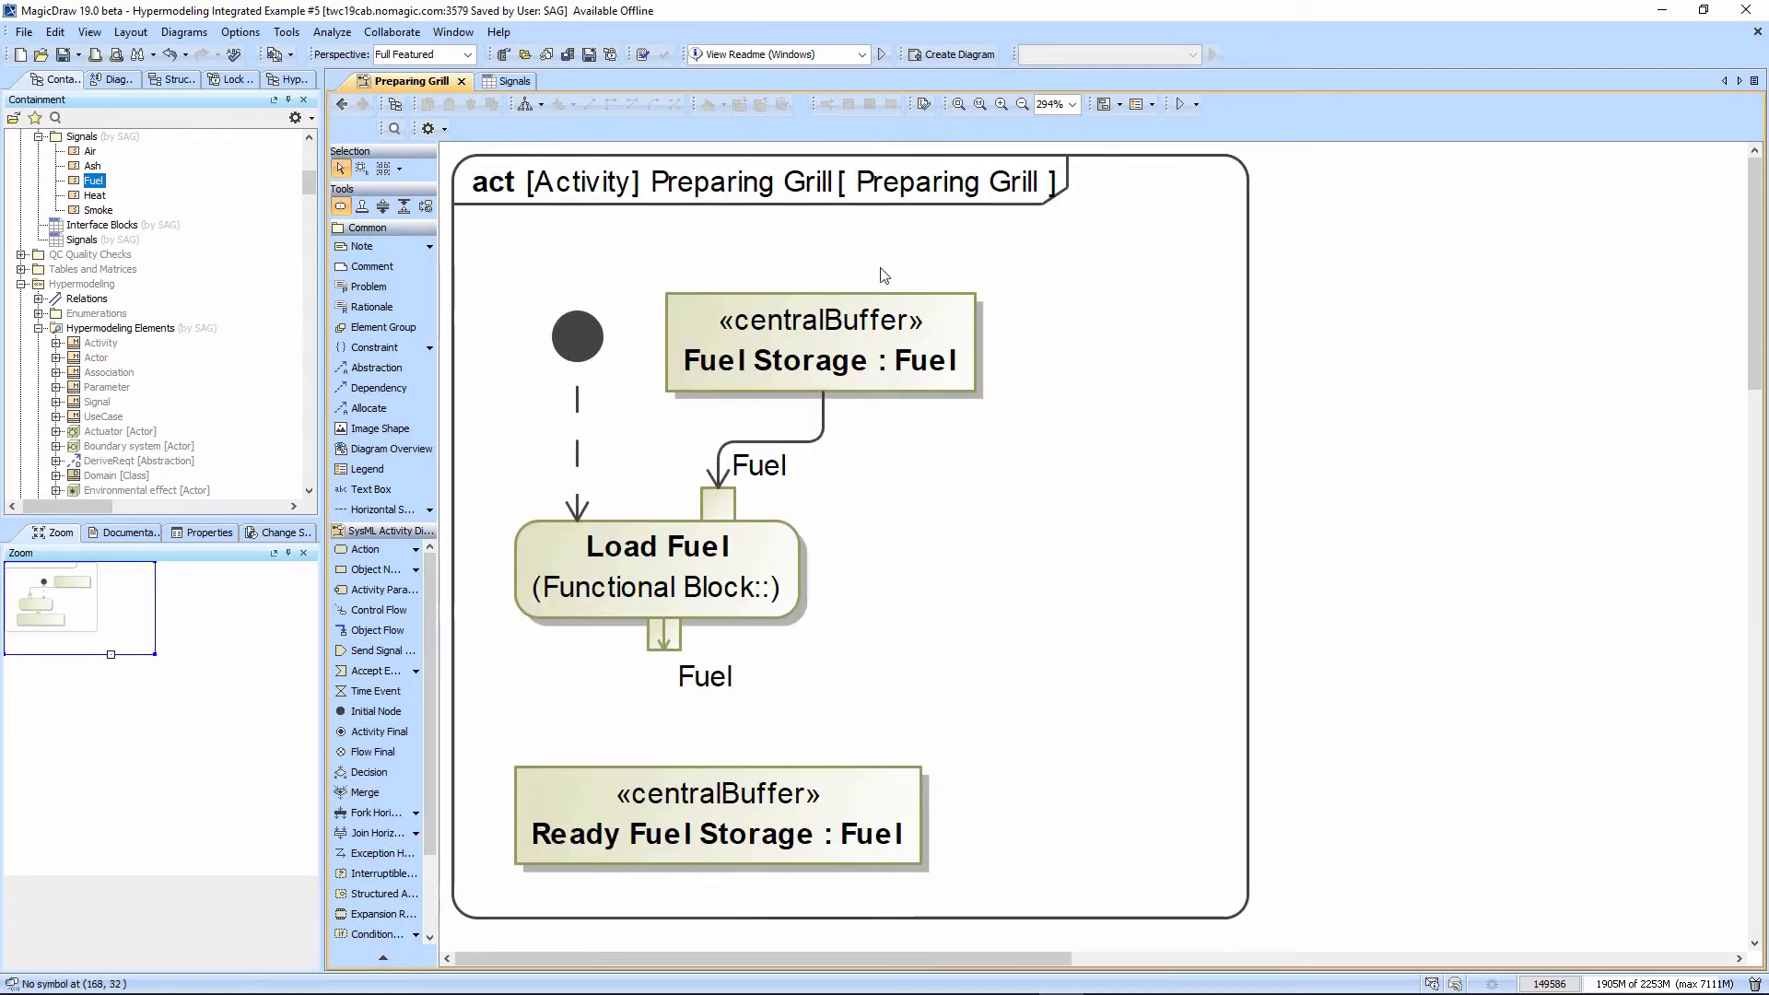
pyautogui.click(670, 640)
pyautogui.moveTo(699, 637); pyautogui.dragTo(686, 788)
pyautogui.click(950, 626)
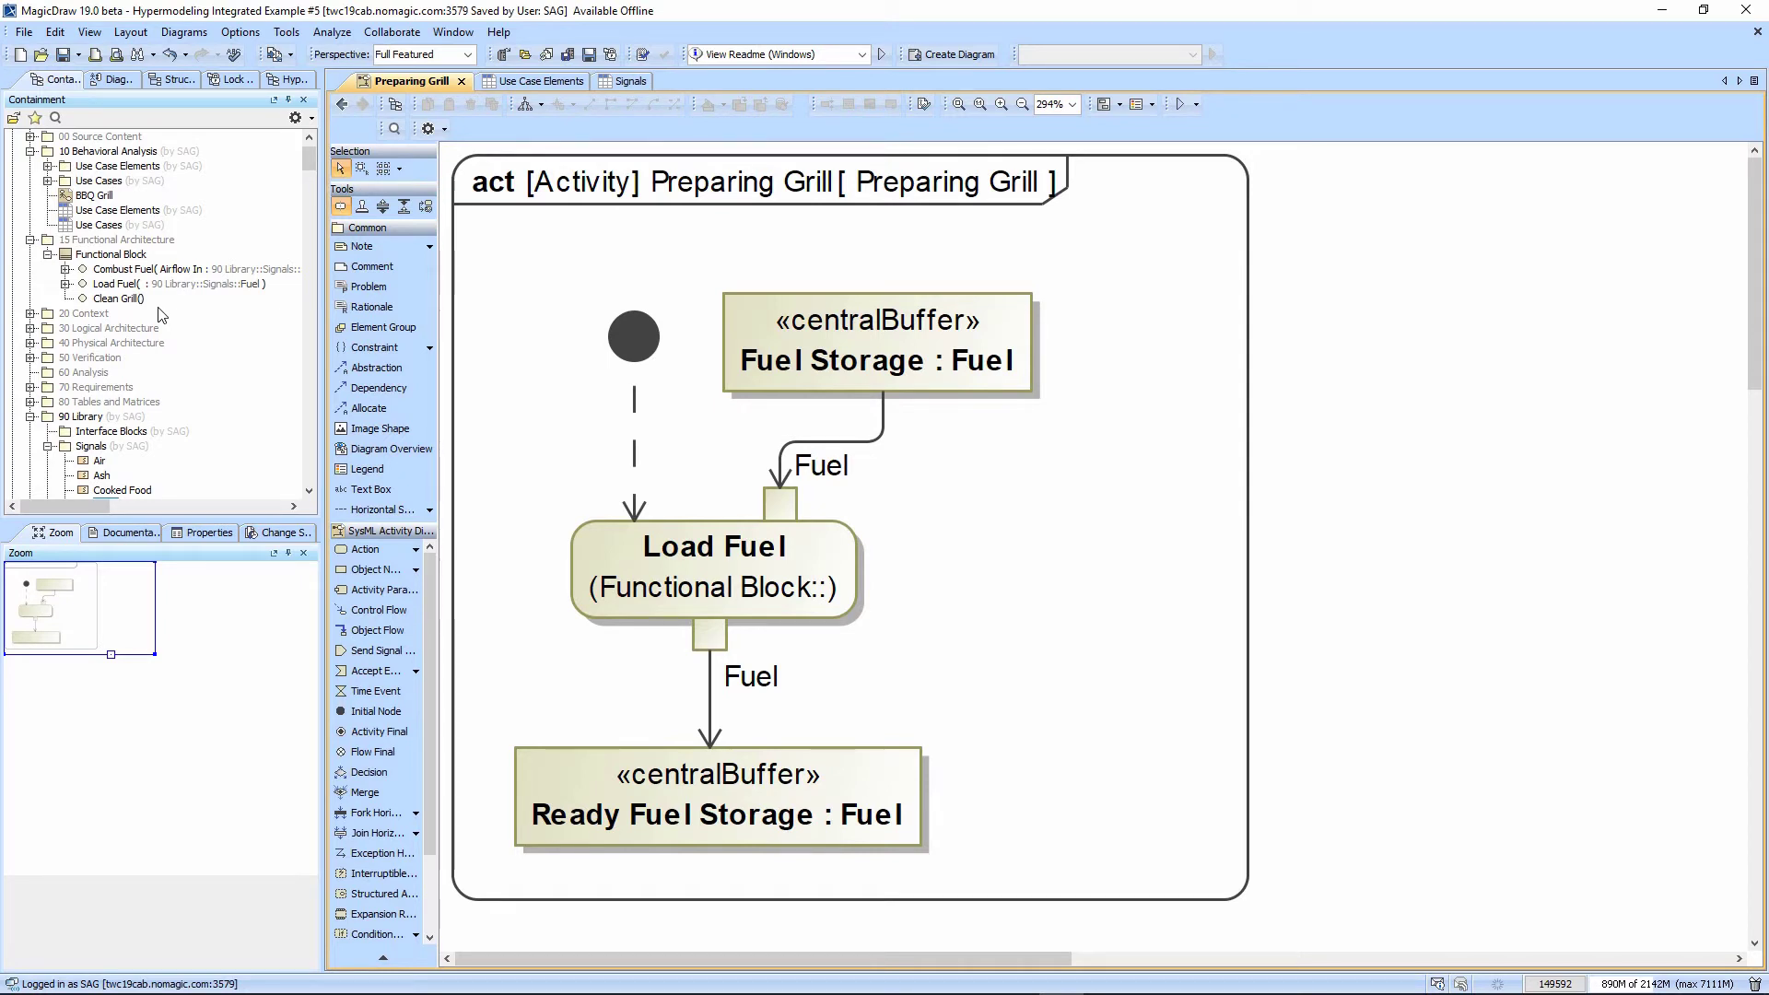
# Drop Clean Grill from the model tree onto the diagram and delete its target pin.
pyautogui.click(115, 299)
pyautogui.moveTo(293, 331); pyautogui.dragTo(1028, 550)
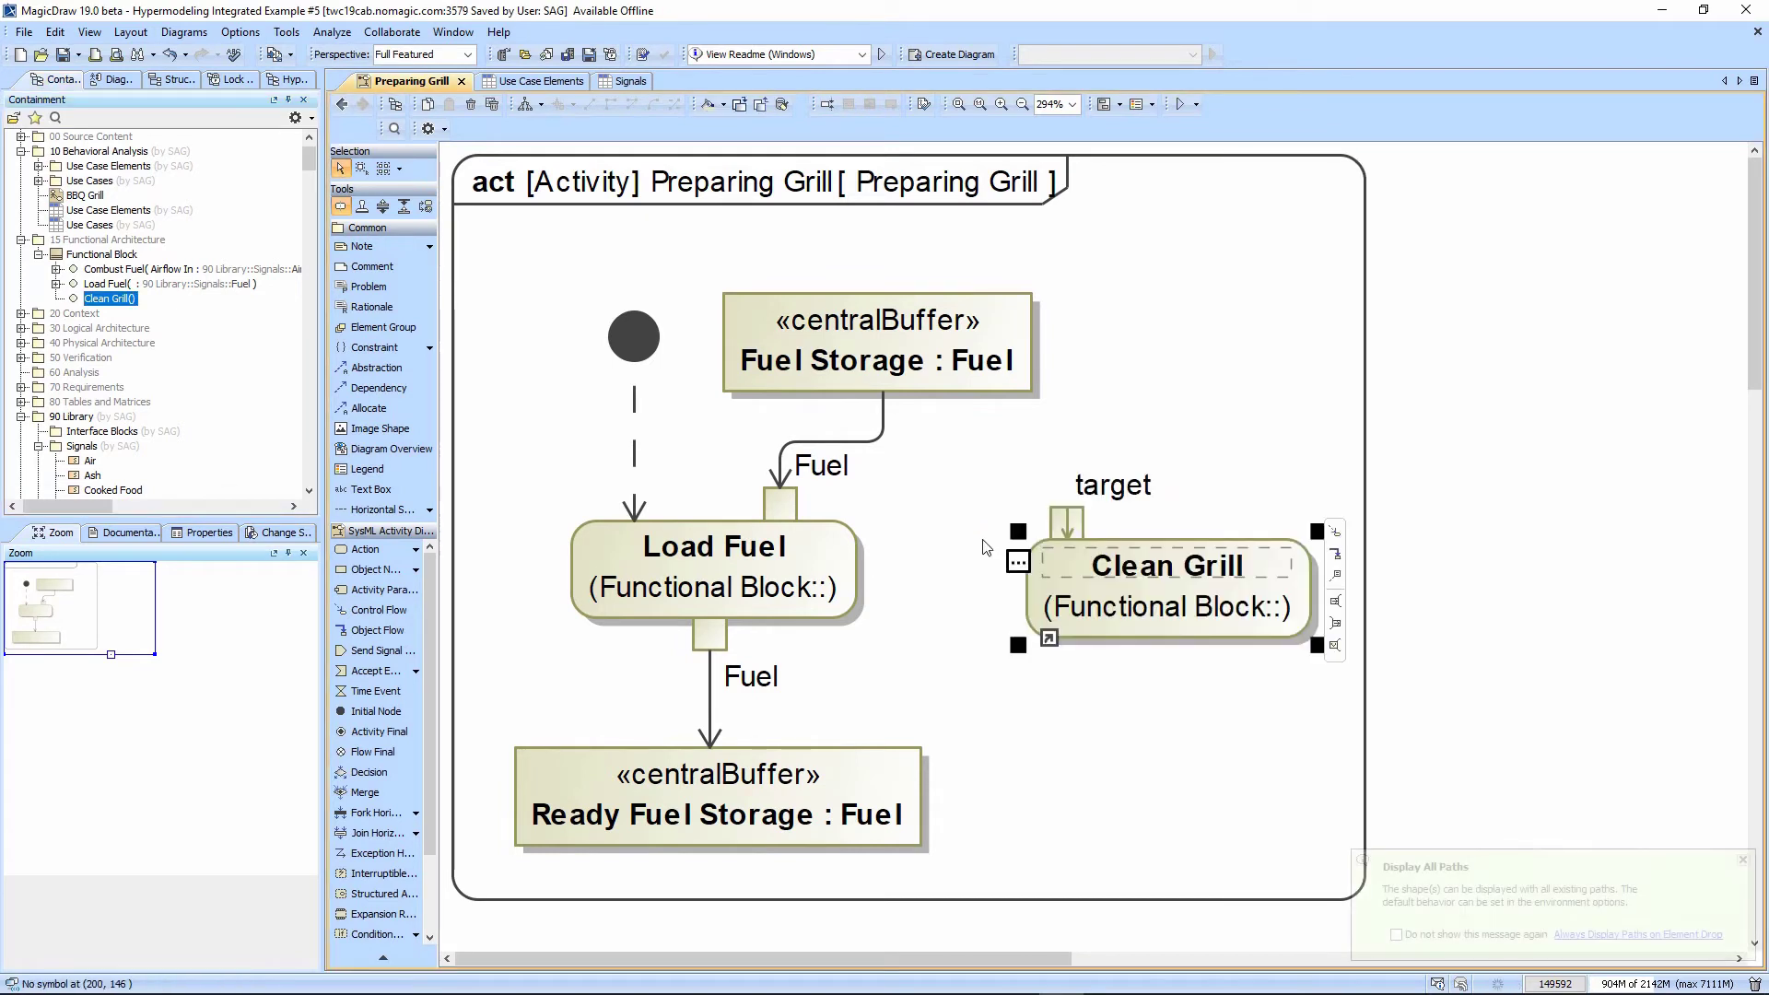
pyautogui.click(1051, 526)
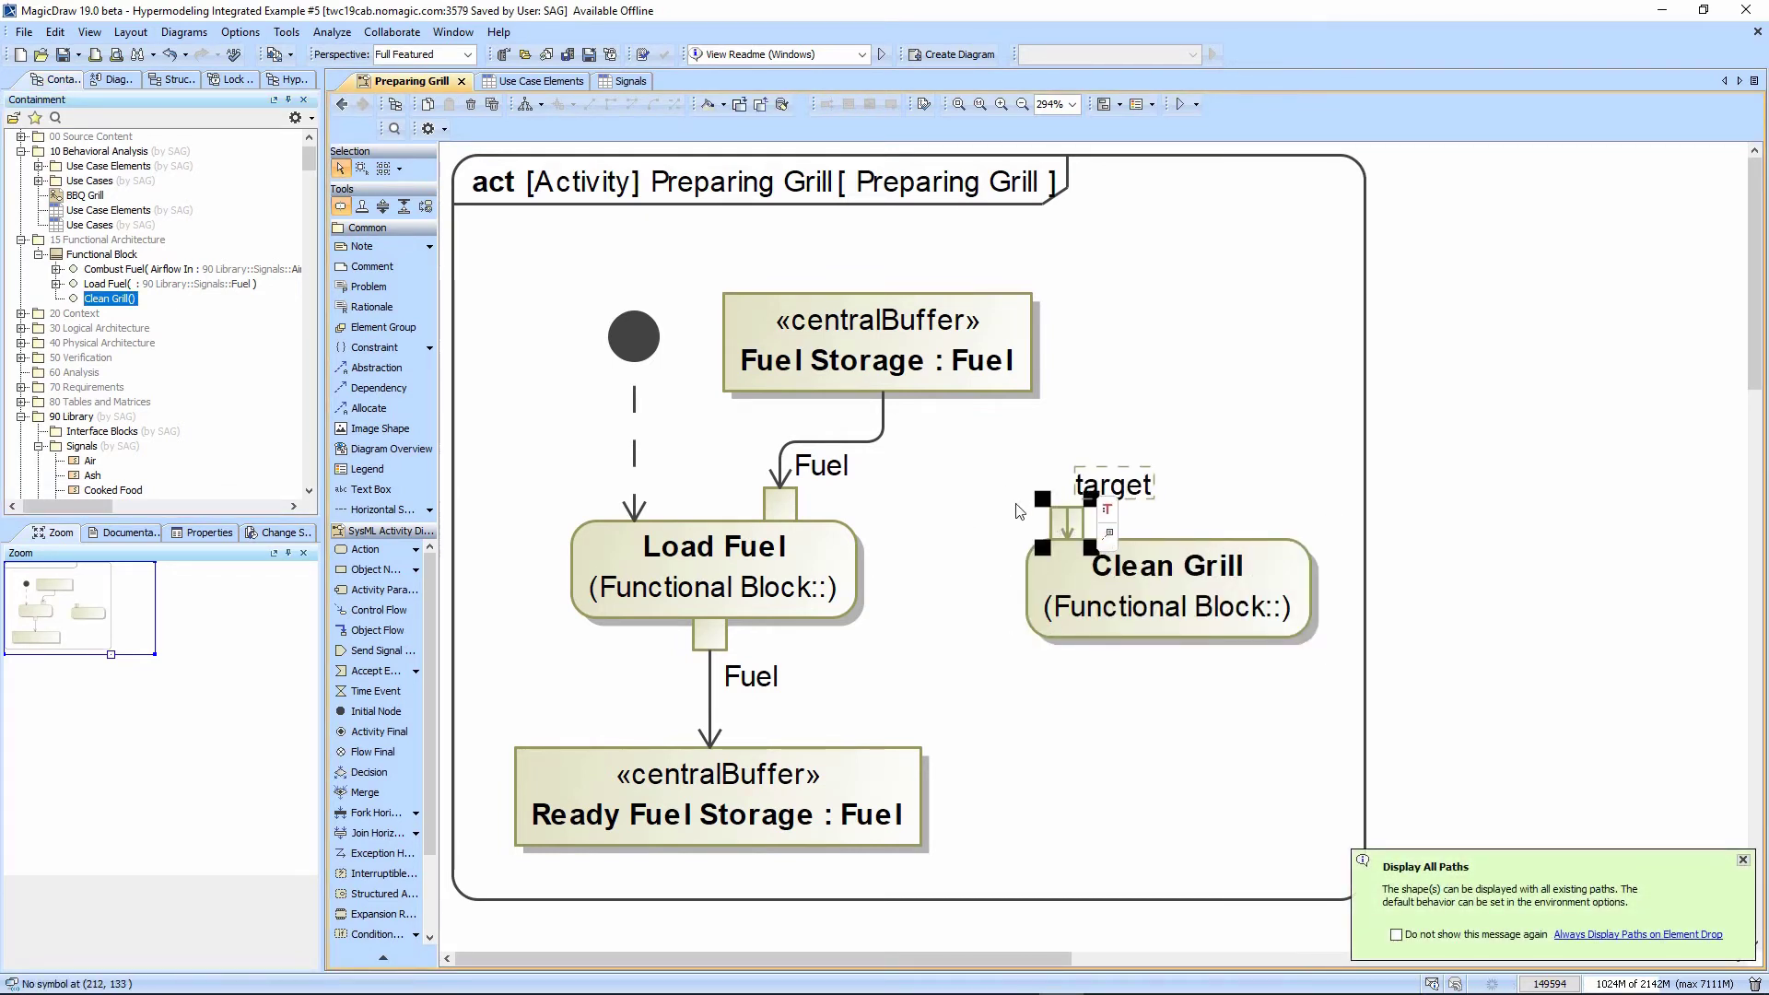
pyautogui.press('Delete')
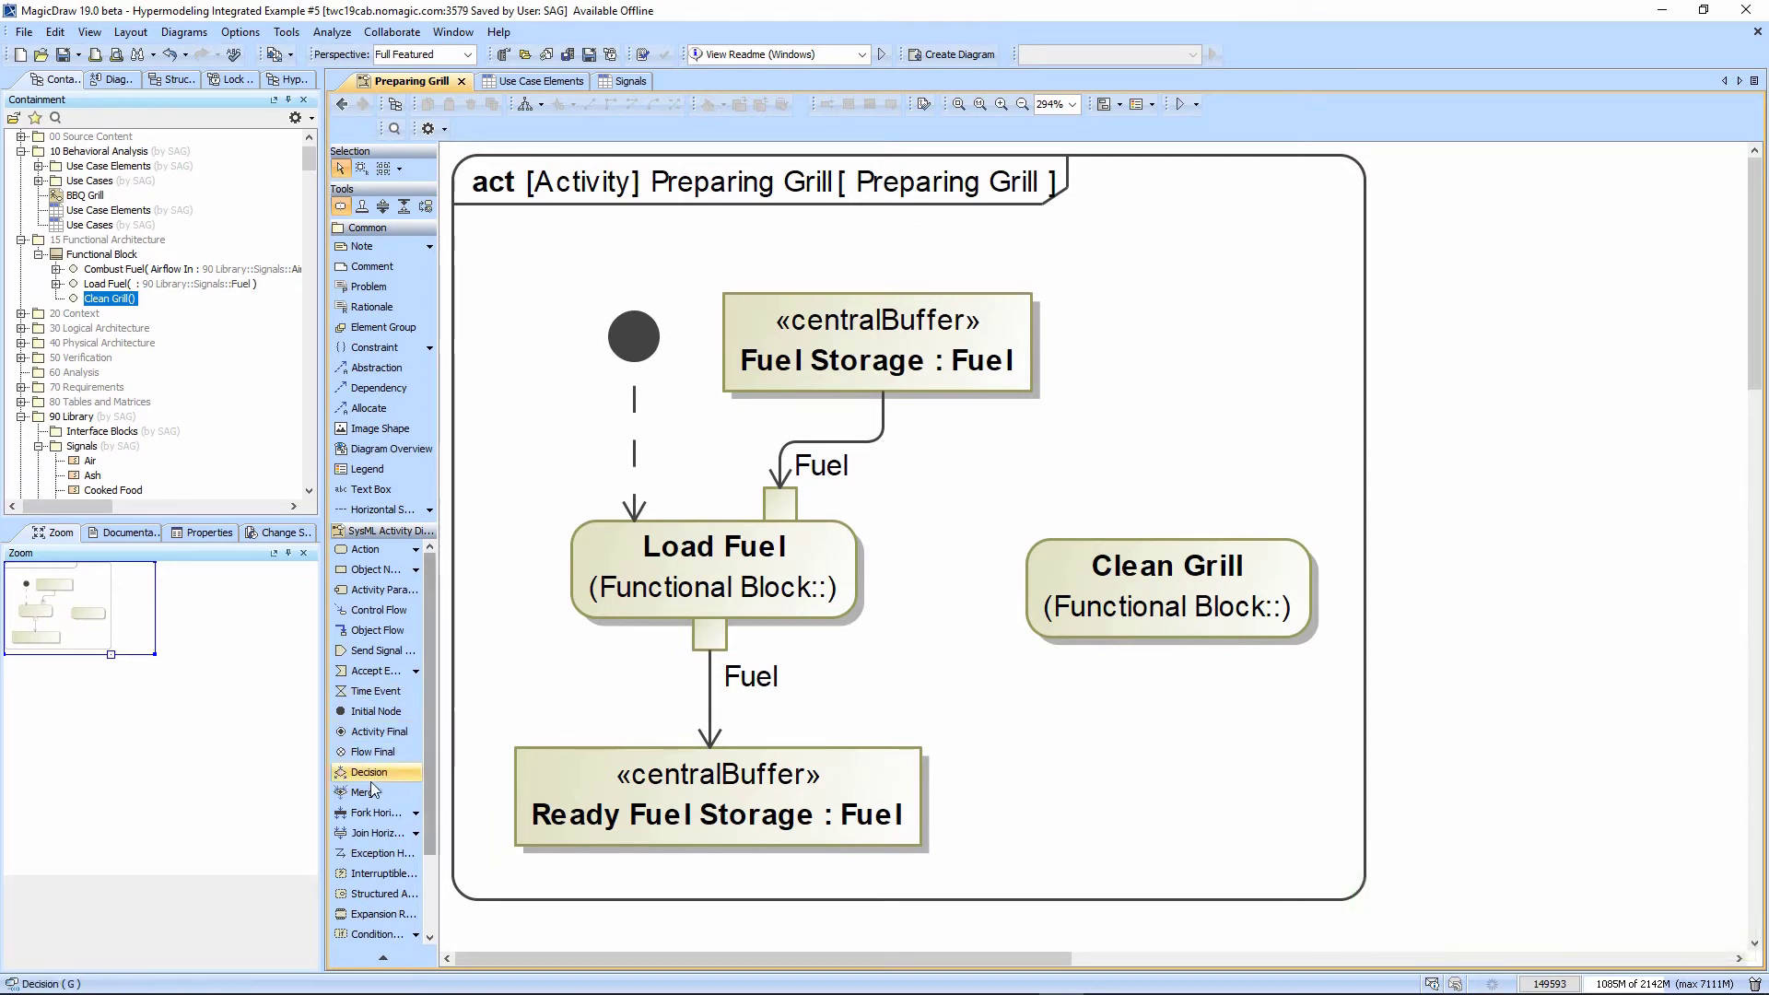
# Insert a horizontal fork before the initial node's control flow, link it to Clean Grill, and auto-layout.
pyautogui.click(373, 812)
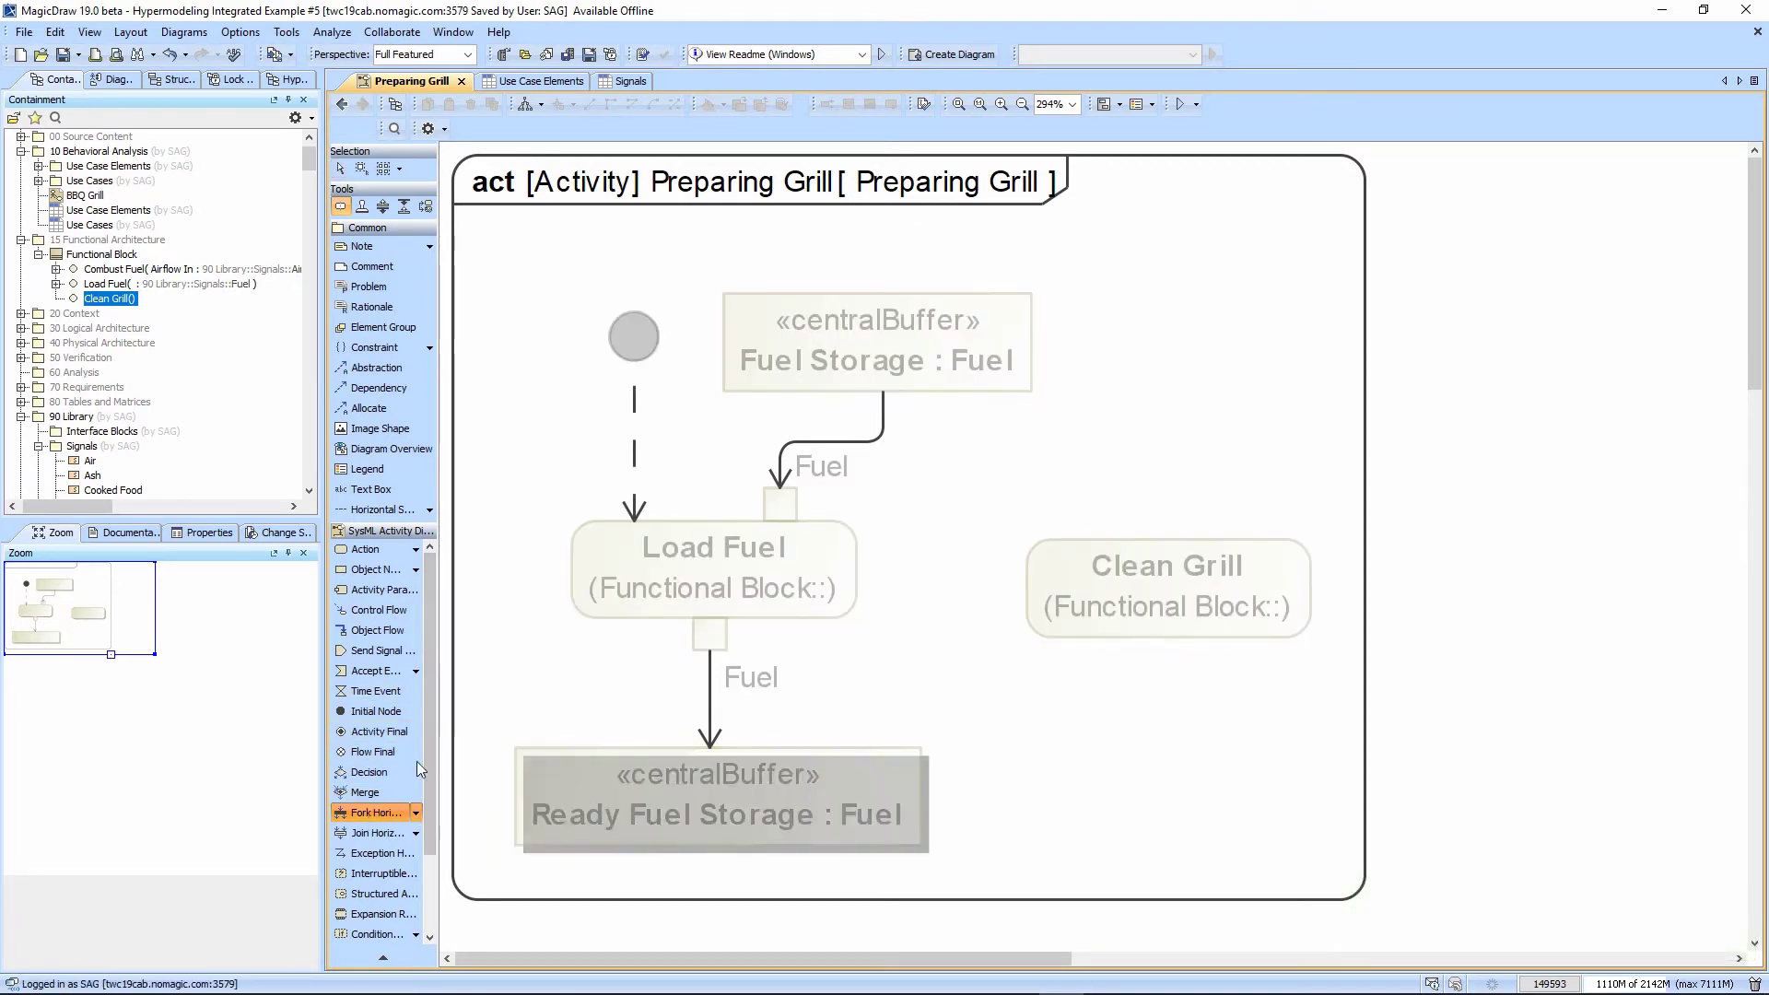
pyautogui.click(634, 446)
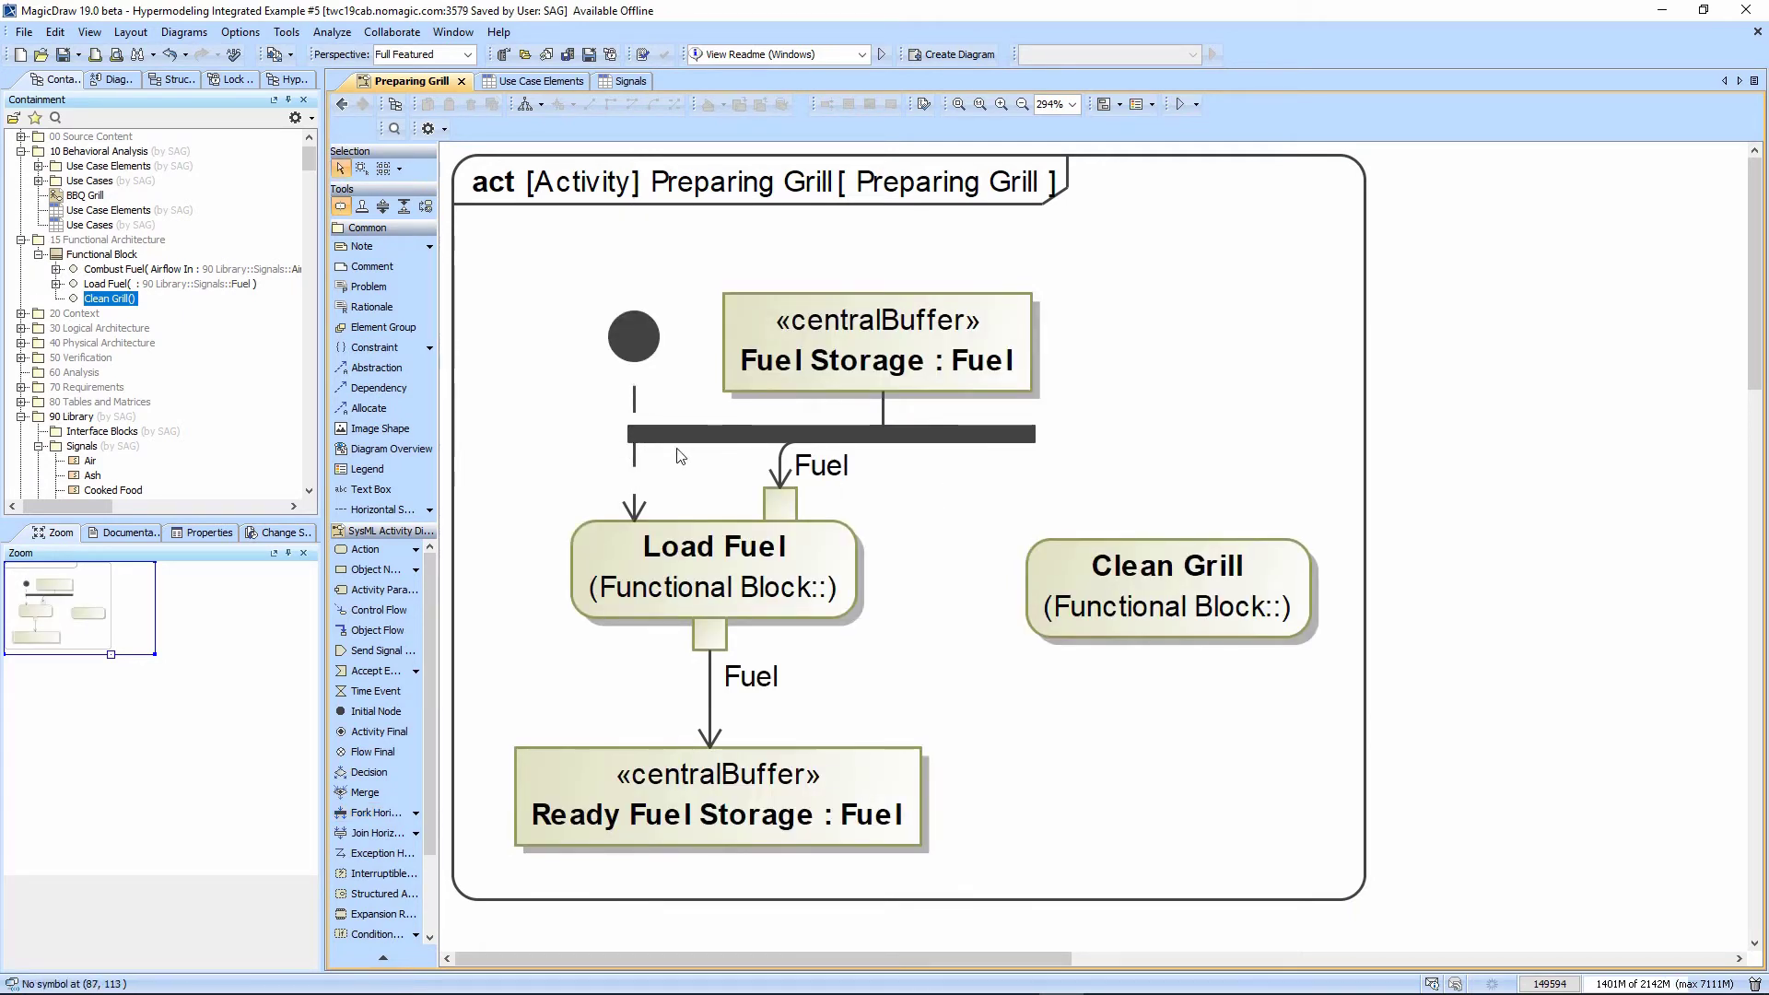
pyautogui.moveTo(680, 435); pyautogui.dragTo(637, 436)
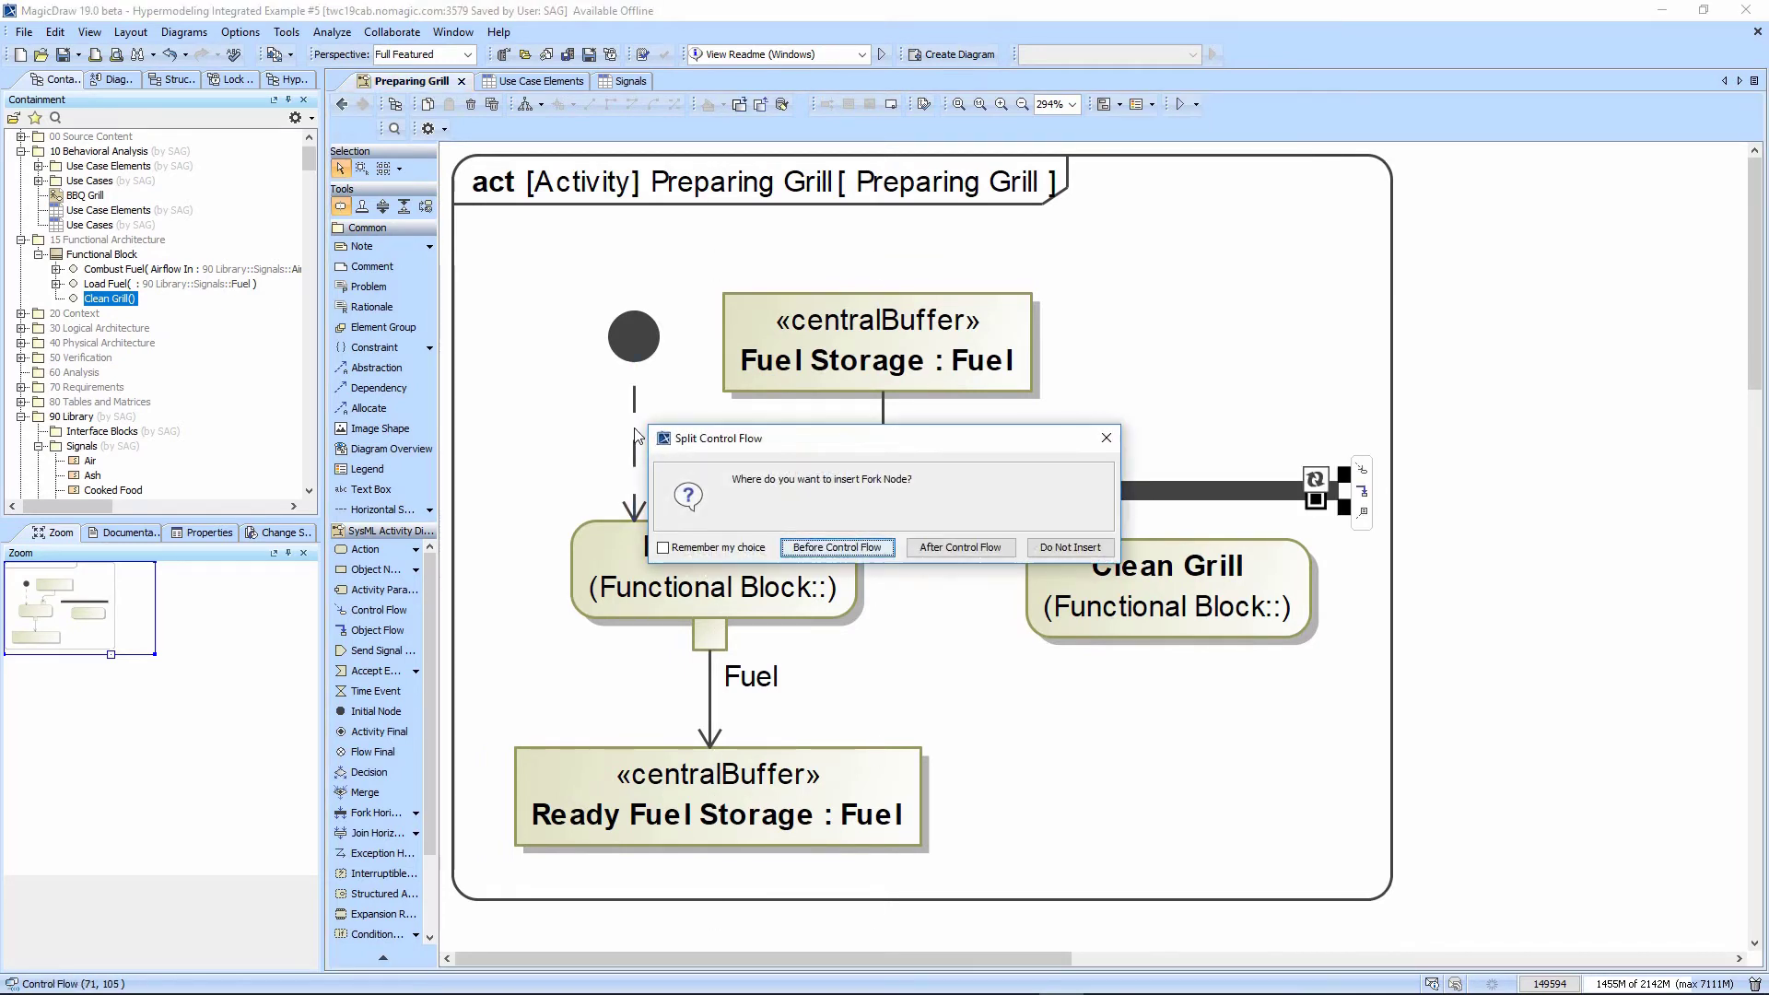
pyautogui.click(833, 545)
pyautogui.click(788, 440)
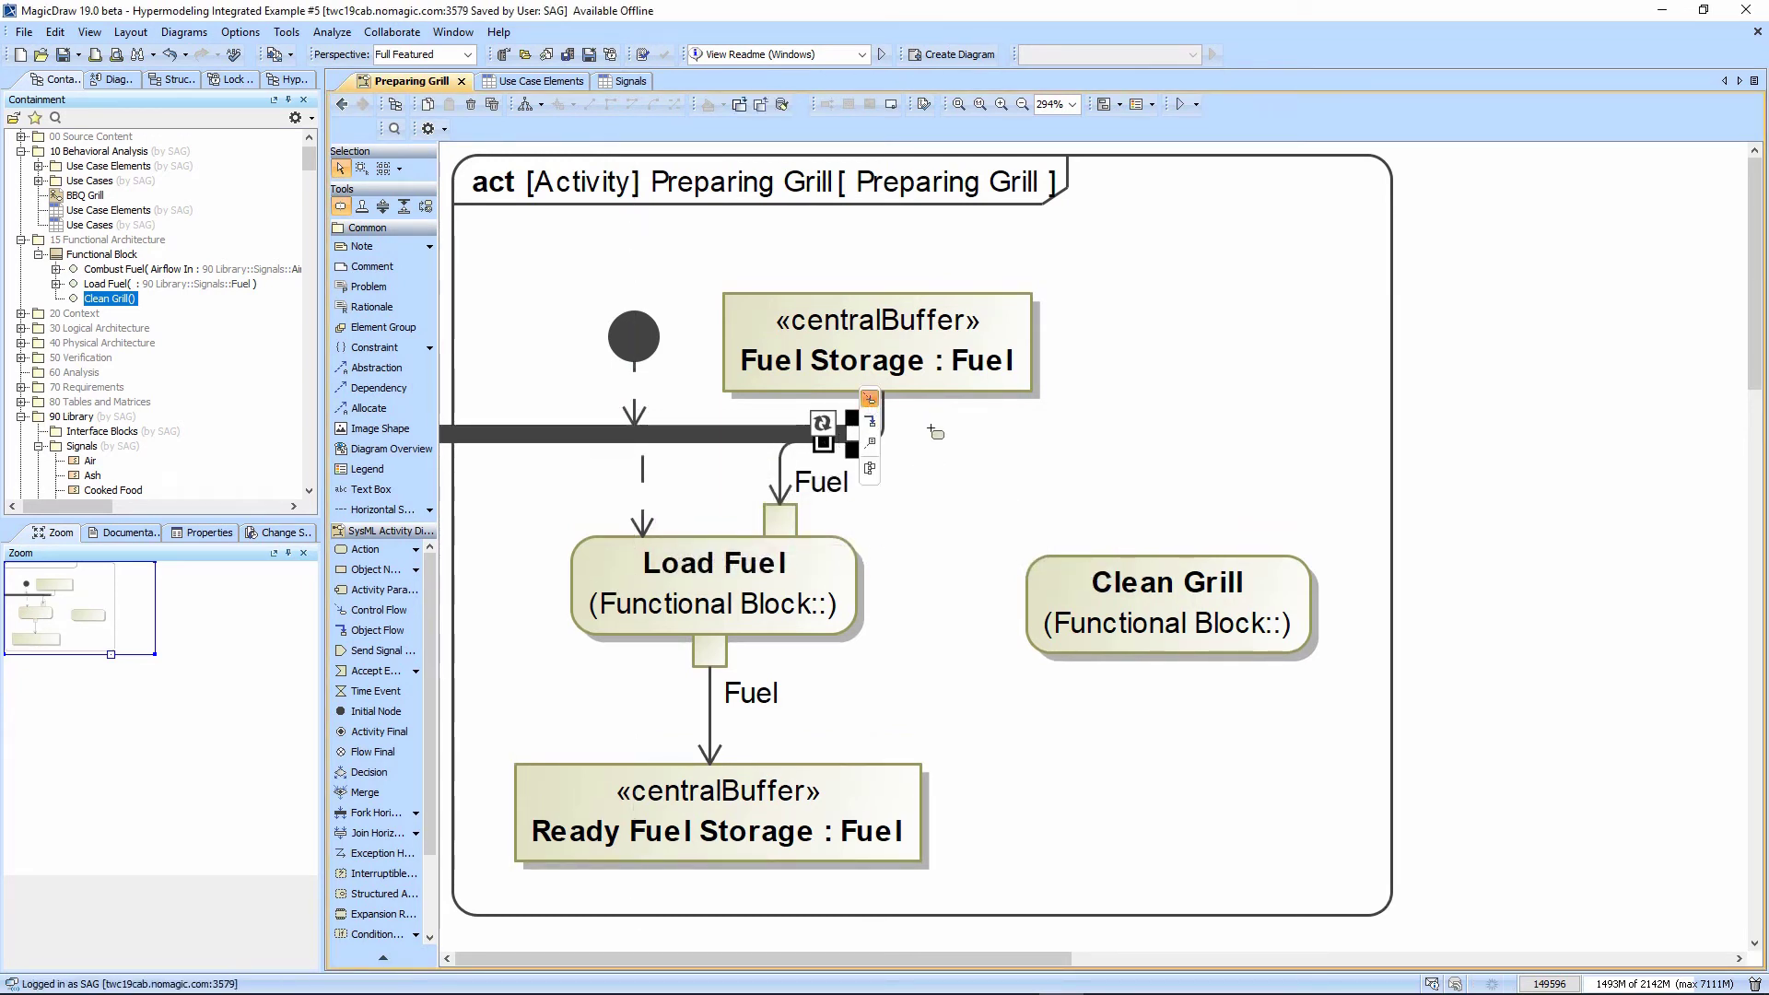
pyautogui.click(1138, 576)
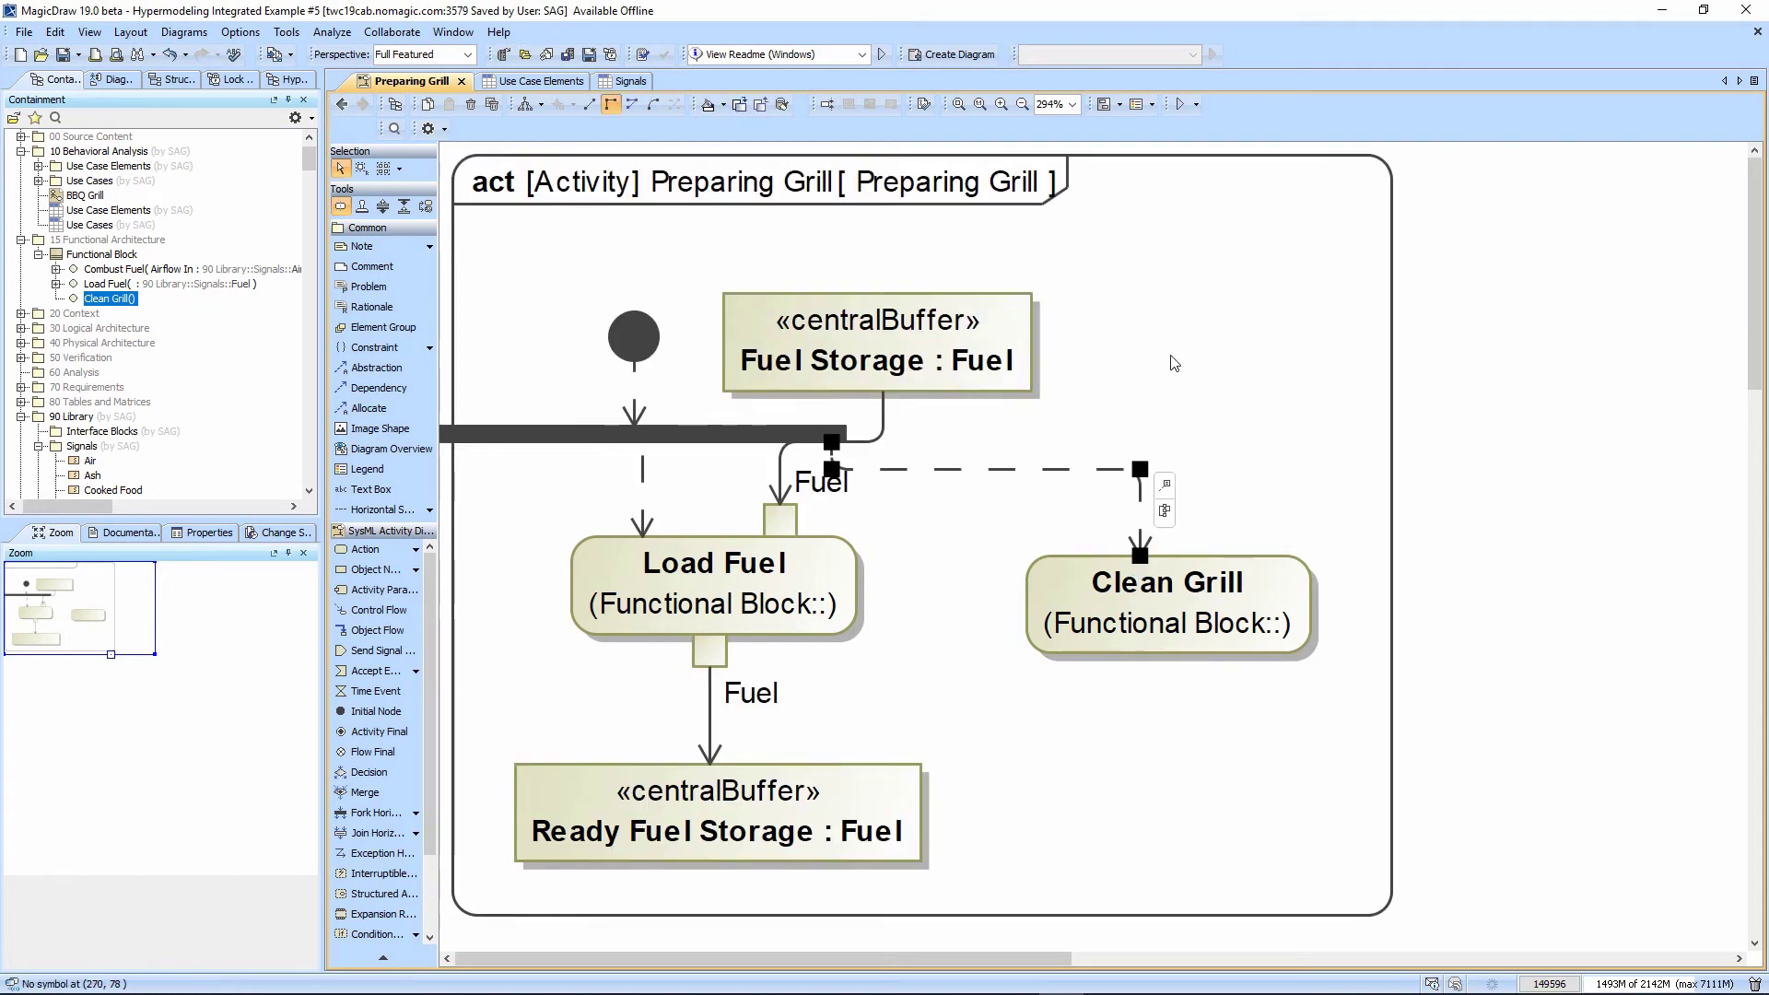
pyautogui.click(525, 104)
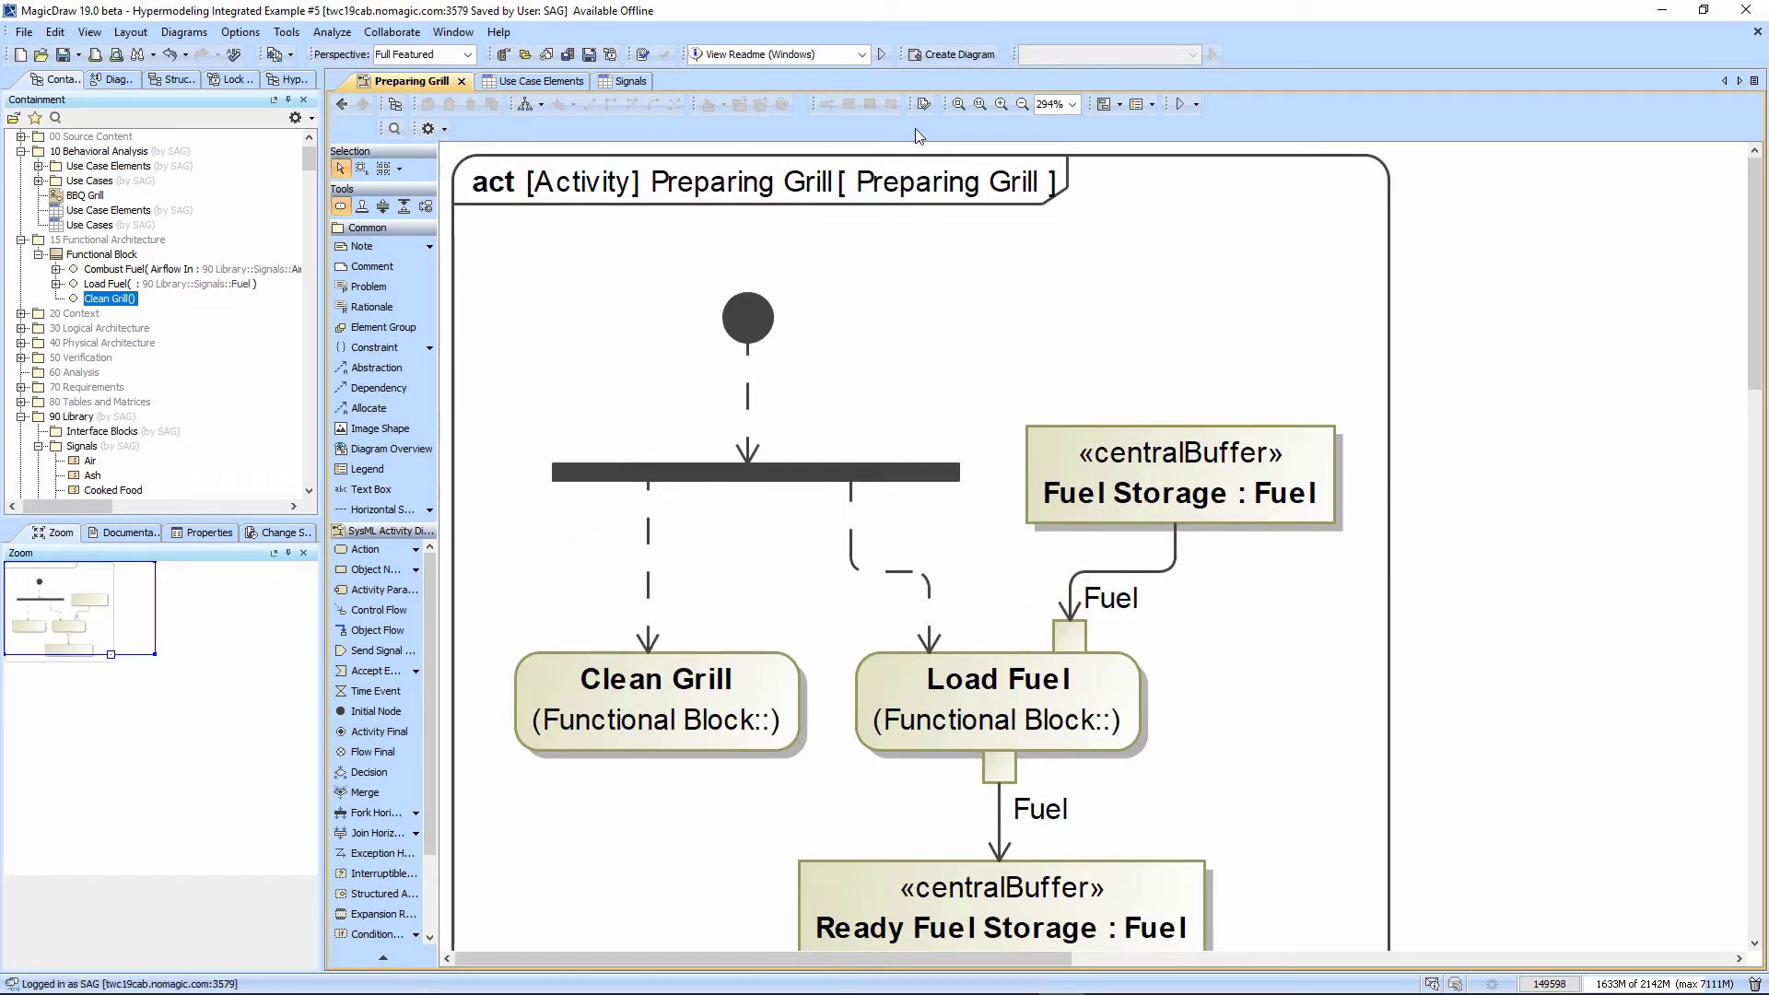
# Fit the diagram in view and place a horizontal join bar beneath both action branches.
pyautogui.click(958, 104)
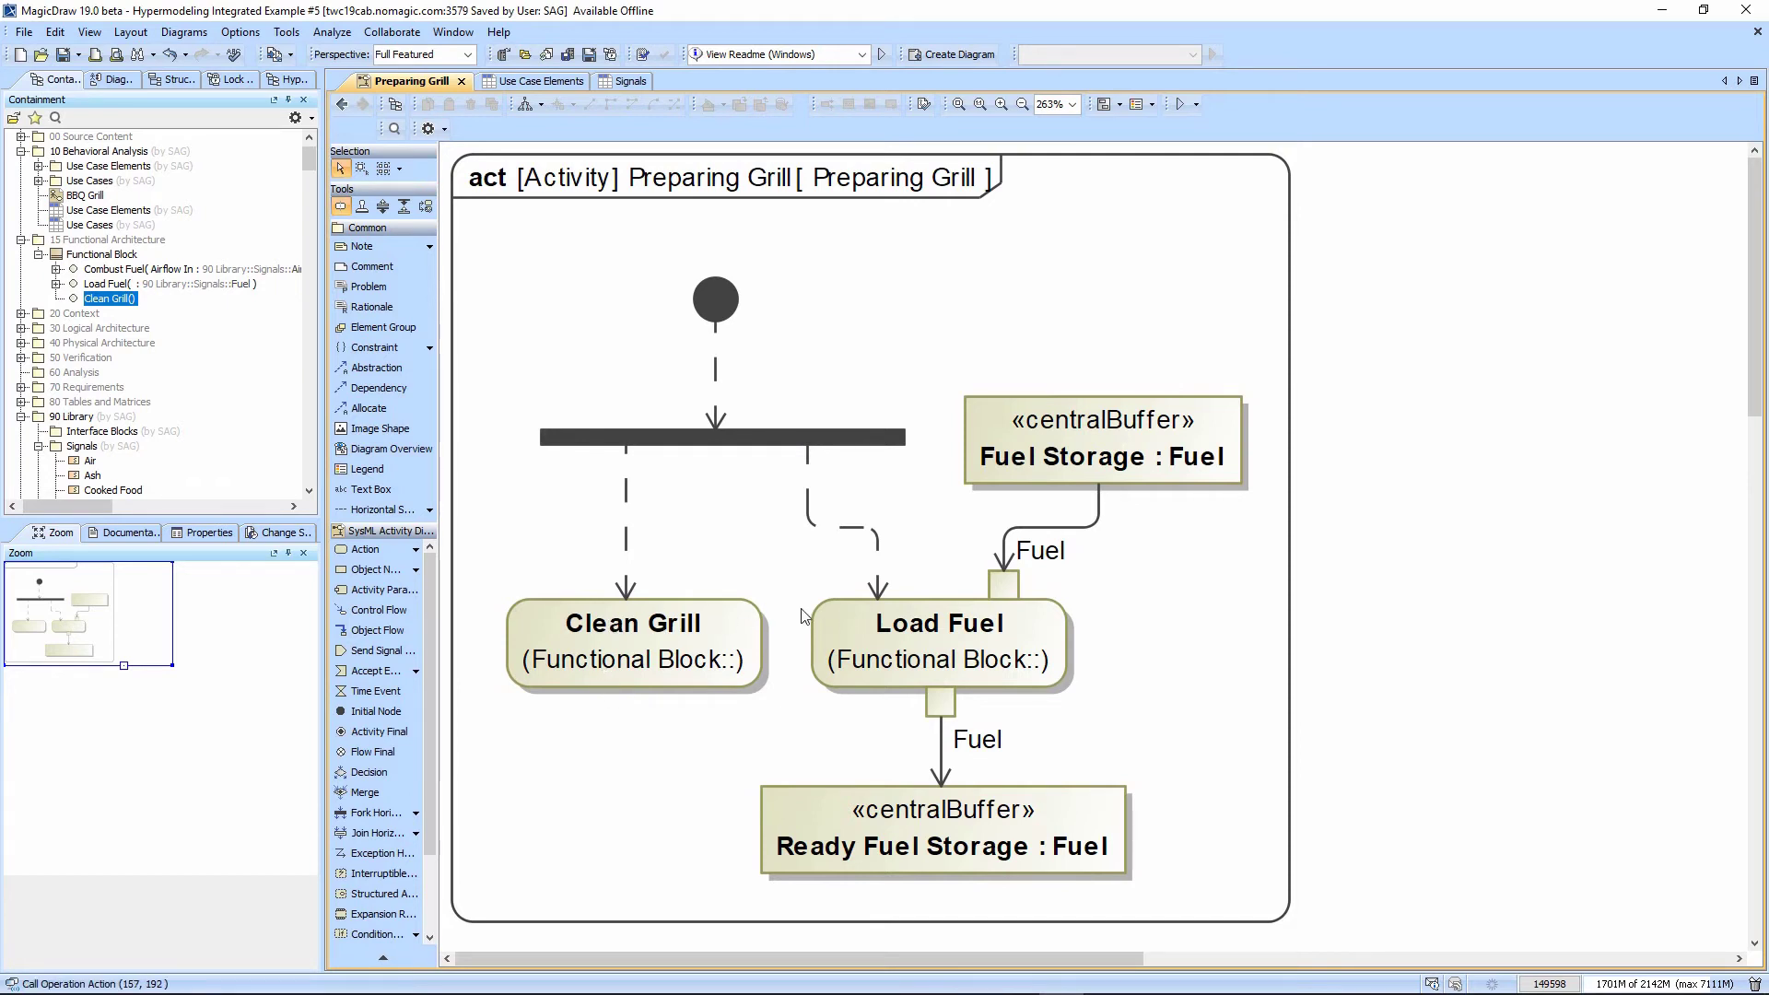
pyautogui.scroll(-2, 600, 673)
pyautogui.scroll(1, 604, 677)
pyautogui.scroll(1, 604, 679)
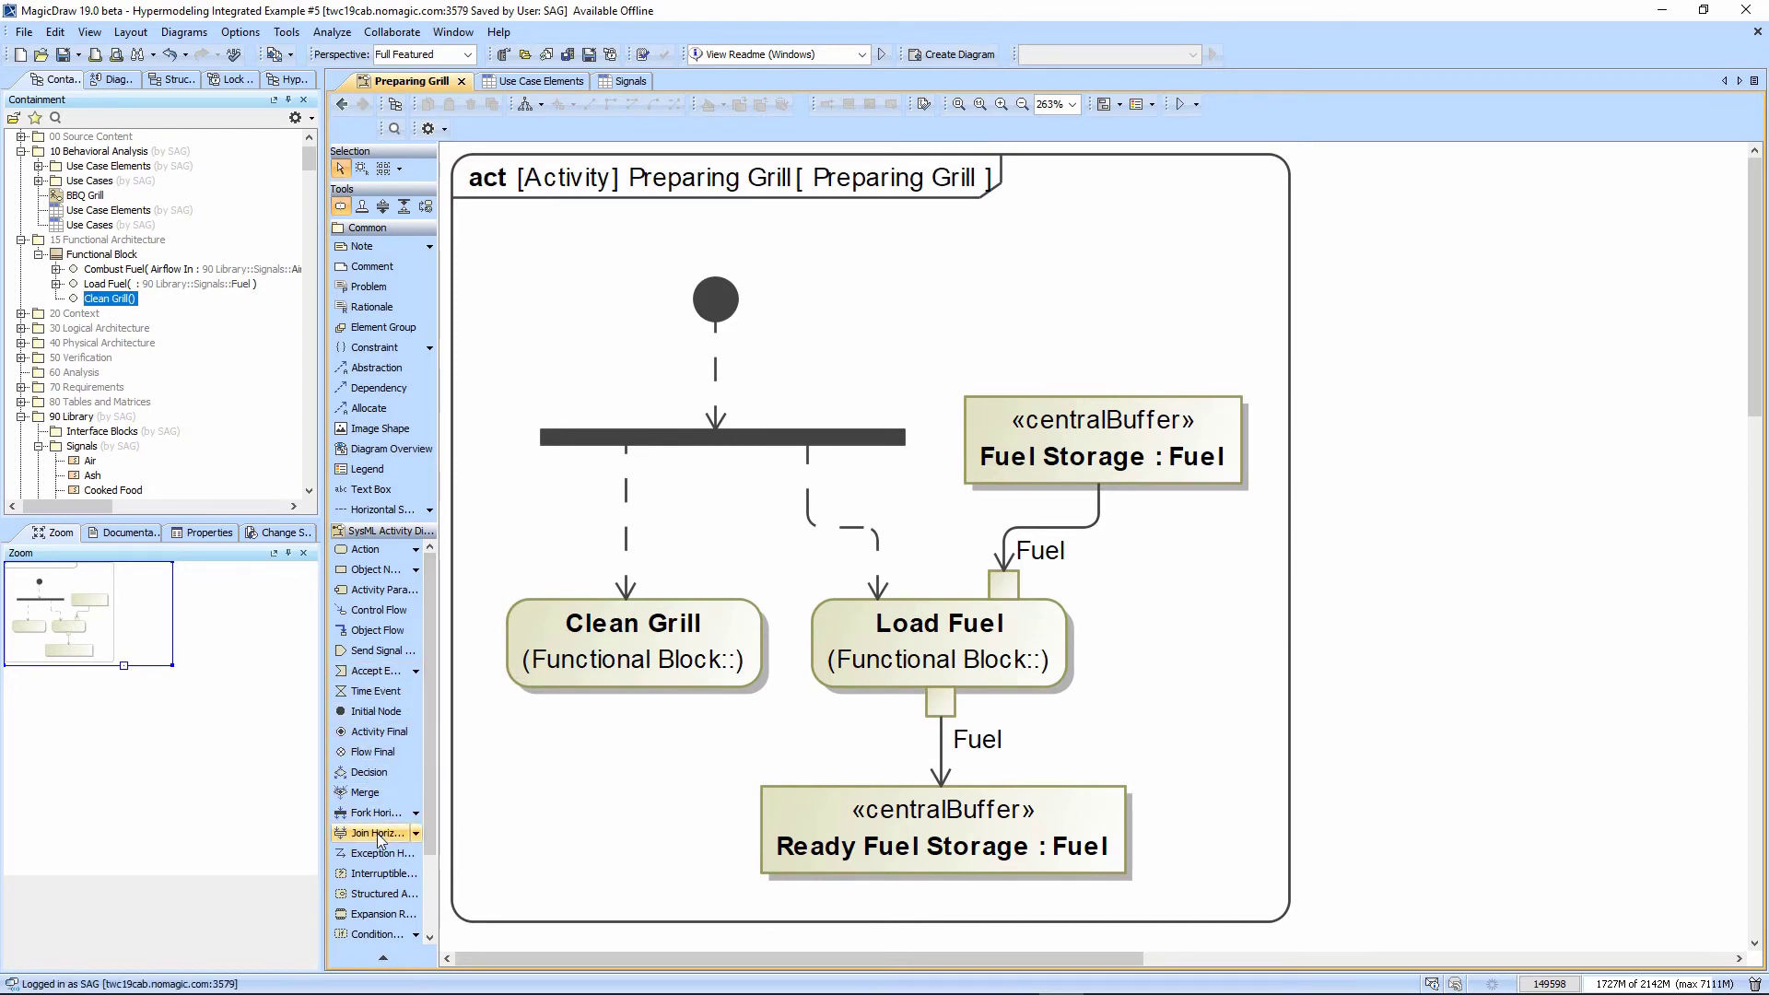
pyautogui.click(592, 807)
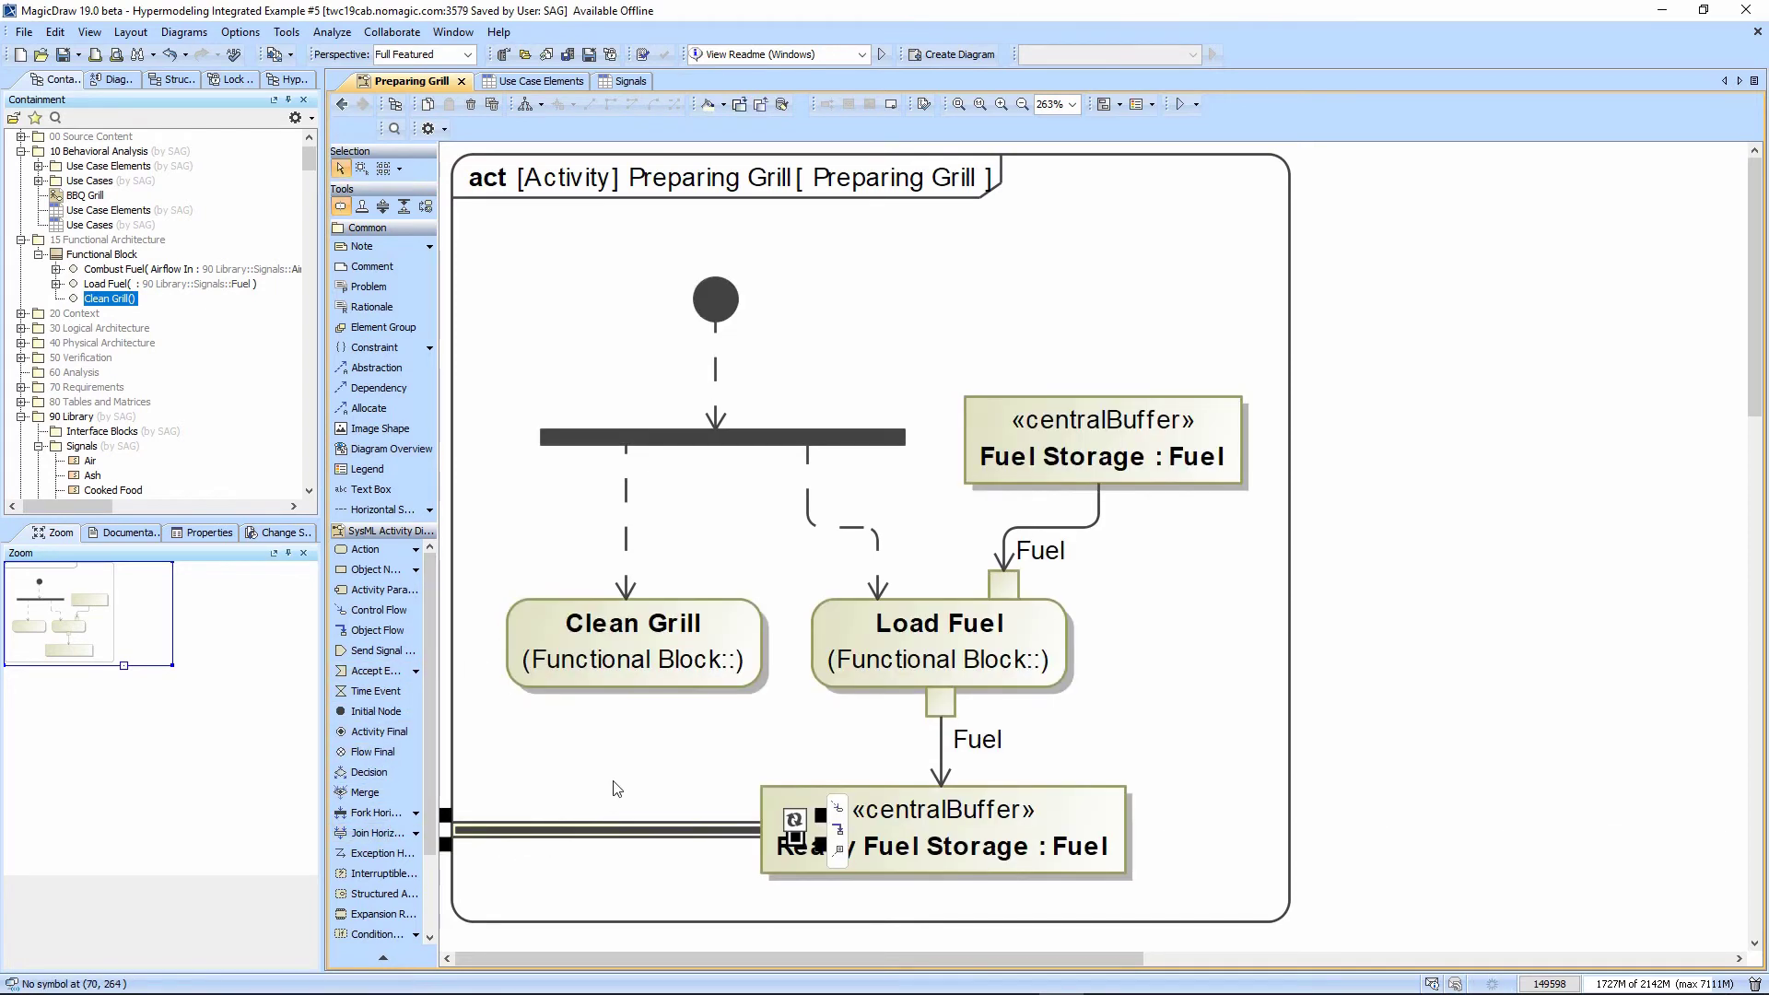
pyautogui.moveTo(618, 834); pyautogui.dragTo(699, 933)
pyautogui.scroll(-3, 639, 837)
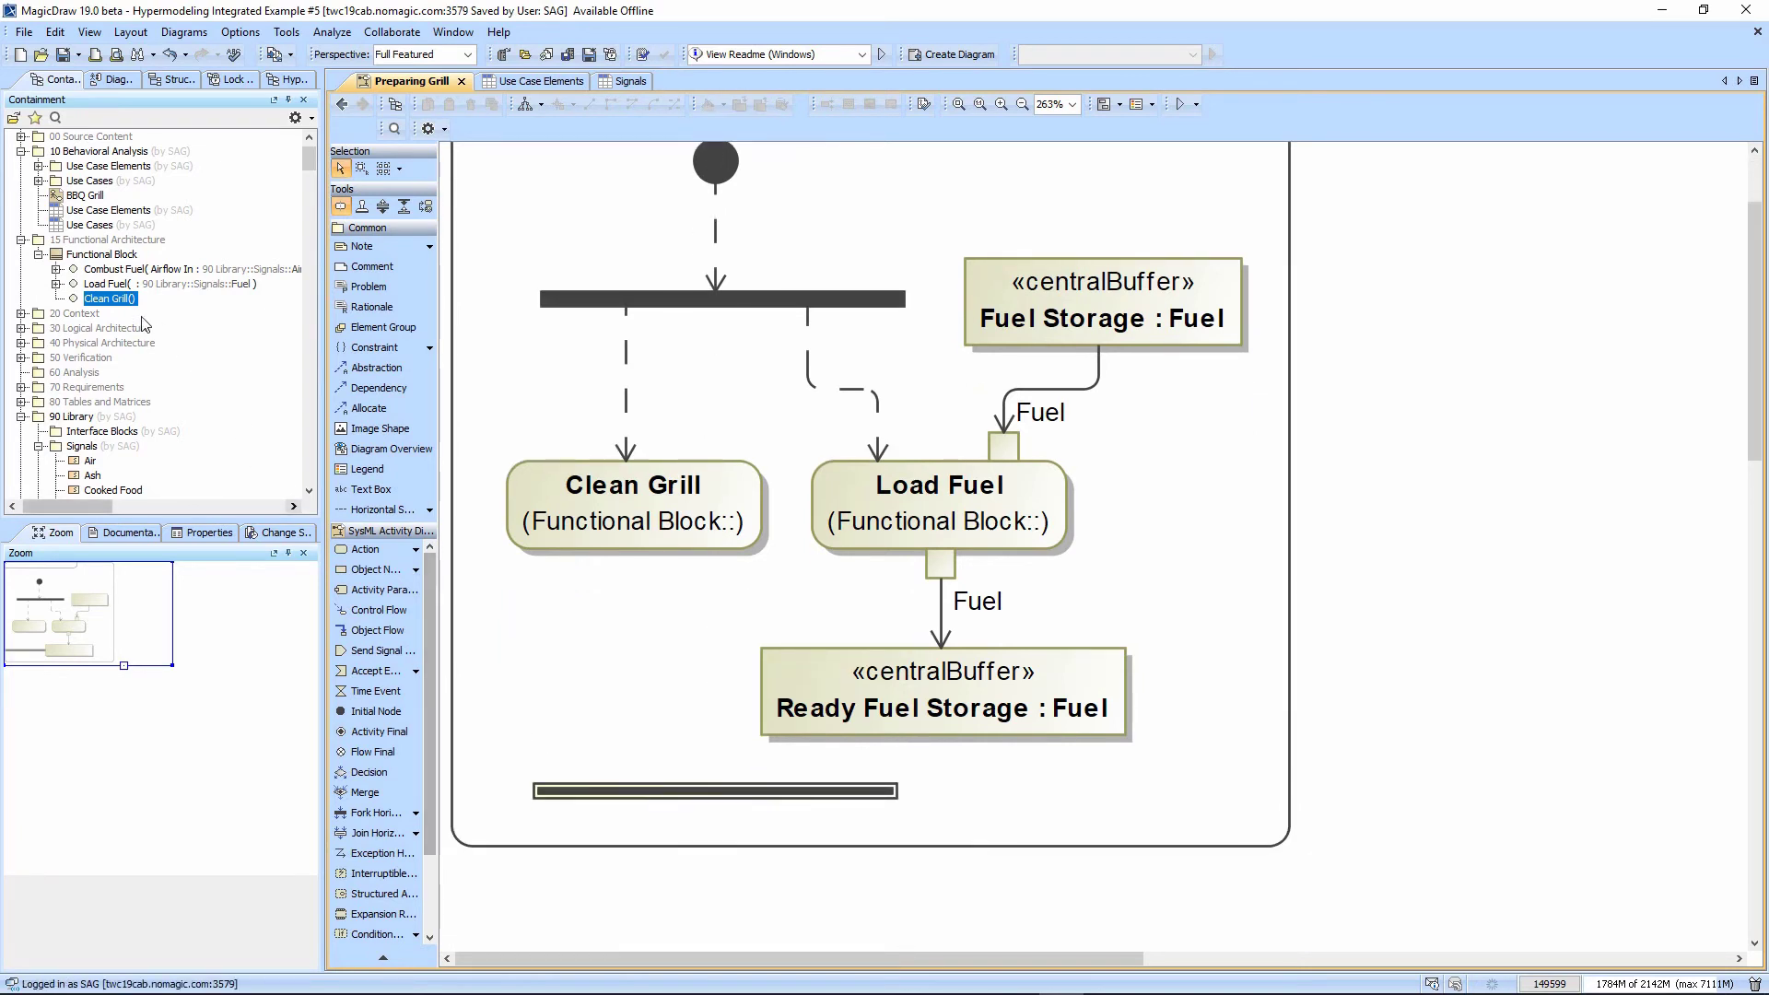
# Reveal the Preparing Grill diagram's elements in the containment tree.
pyautogui.rightClick(510, 218)
pyautogui.moveTo(569, 332)
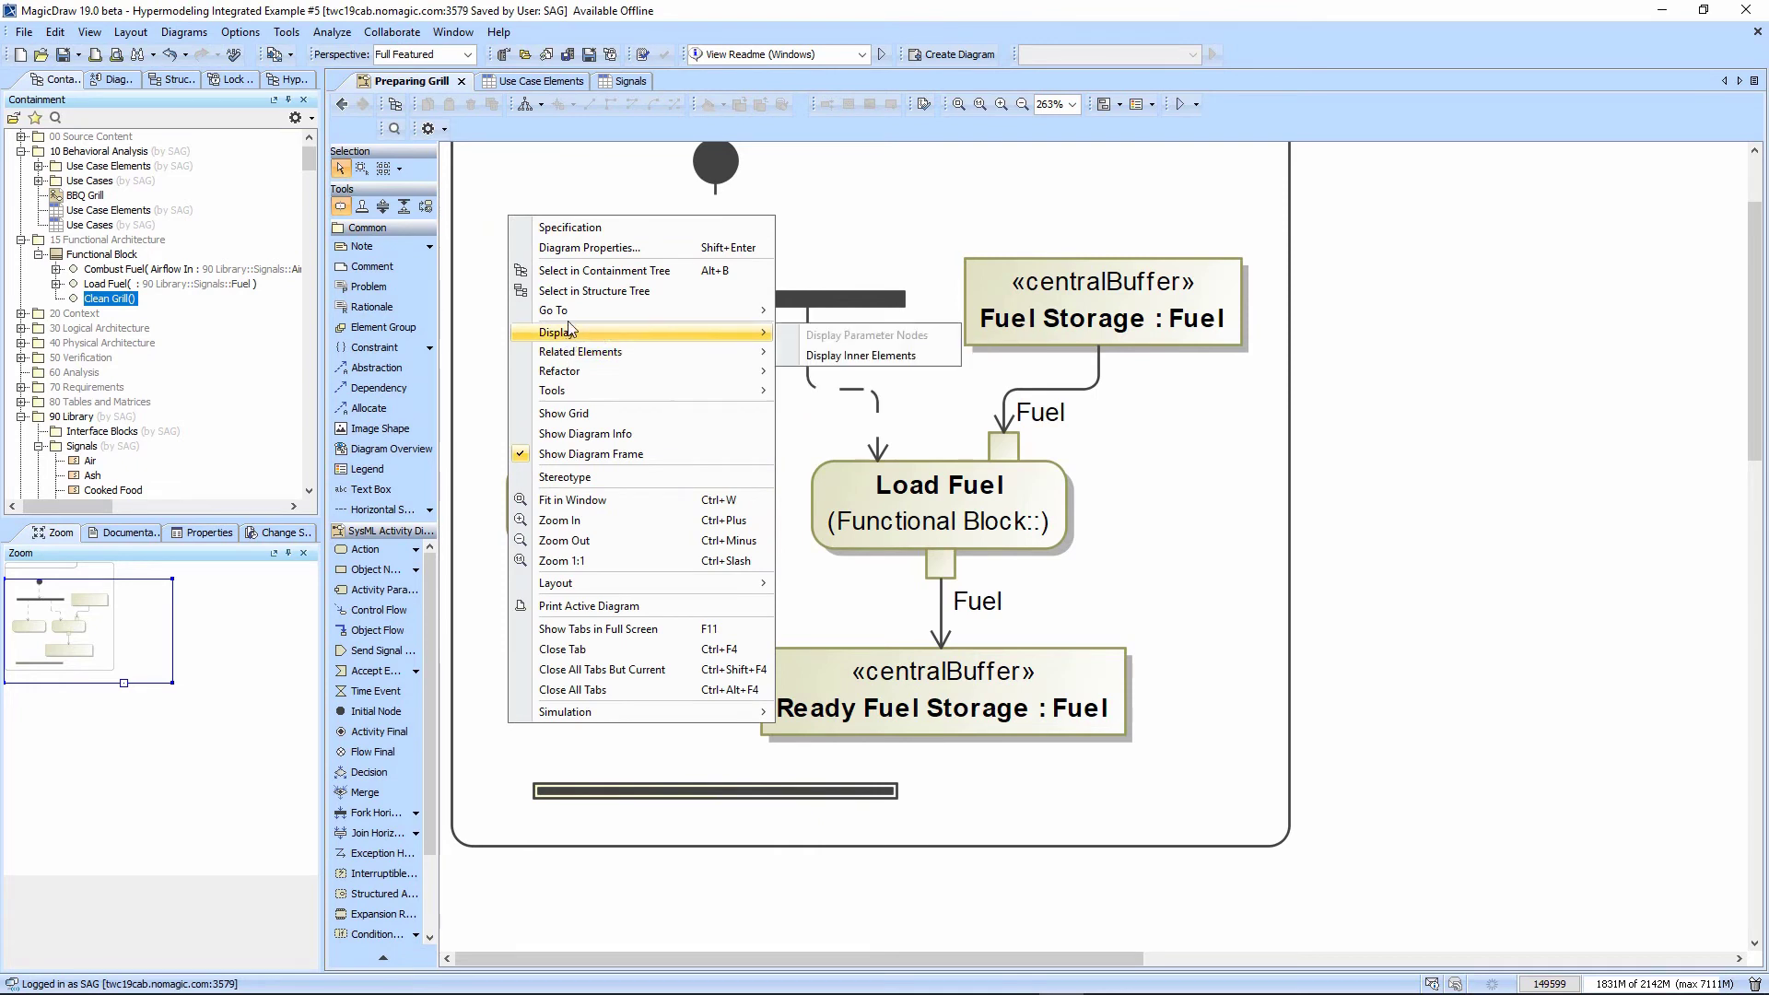
pyautogui.click(561, 270)
pyautogui.click(517, 237)
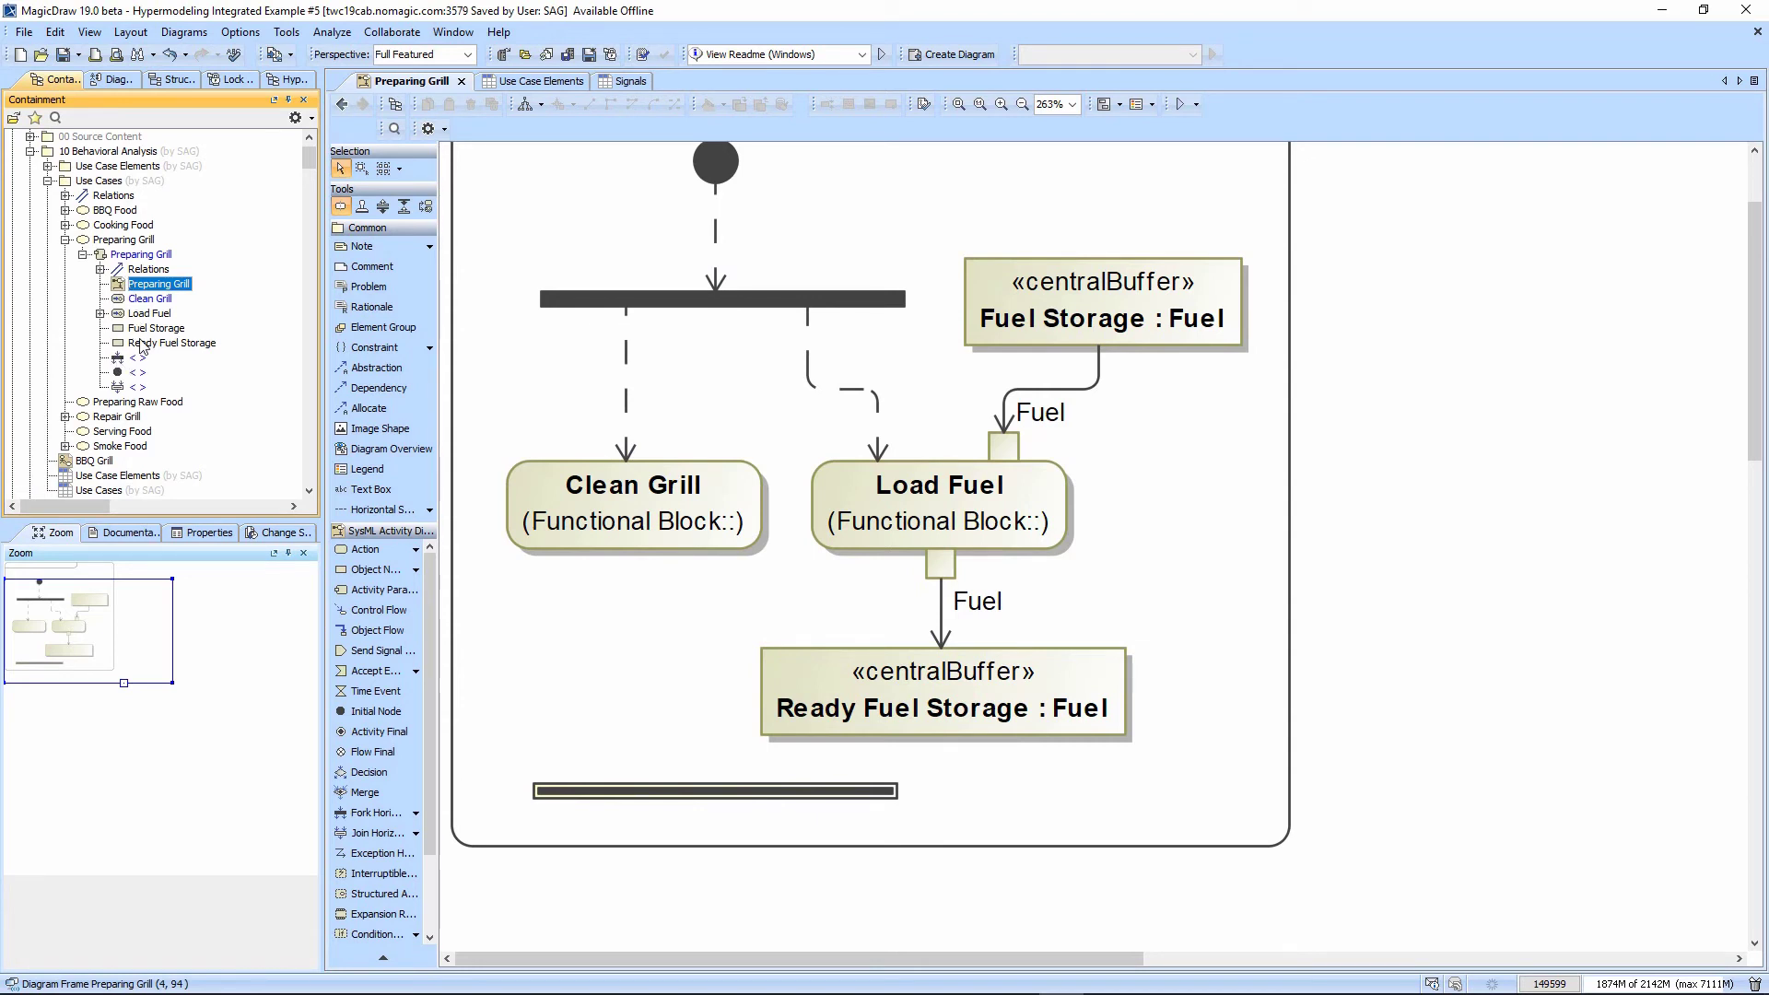
# Draw control flows from Clean Grill and Load Fuel into the join bar.
pyautogui.click(720, 497)
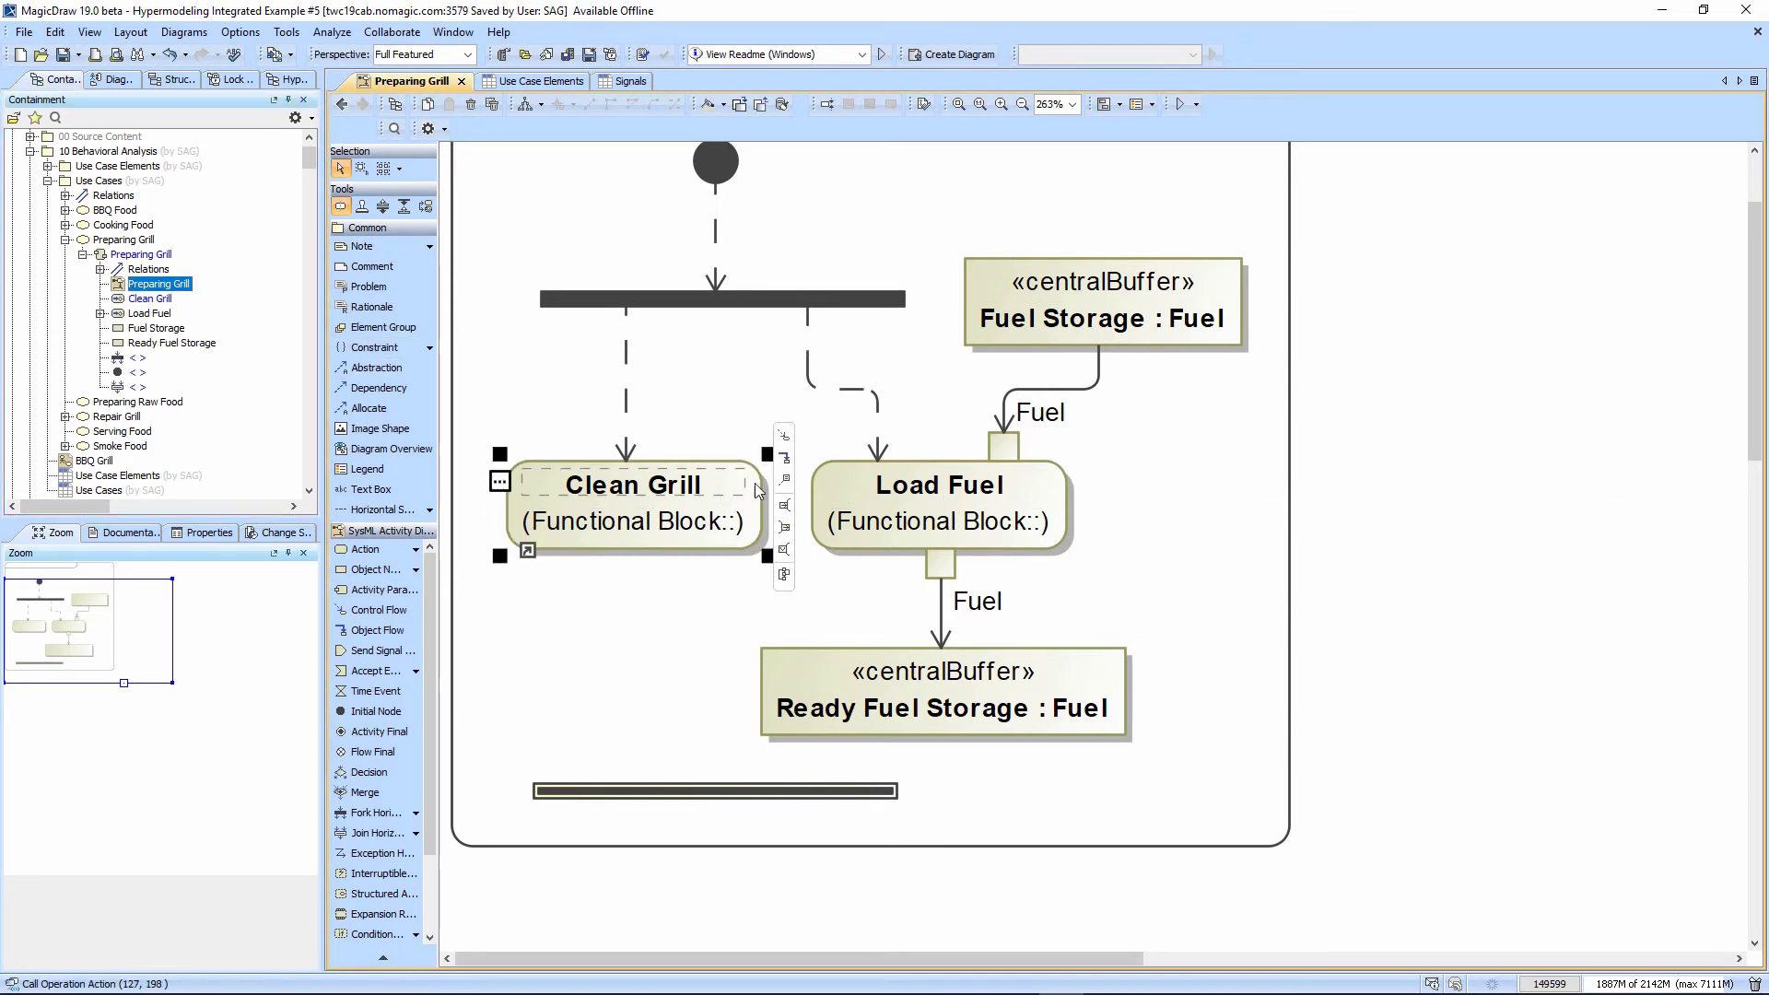
pyautogui.click(783, 438)
pyautogui.click(669, 790)
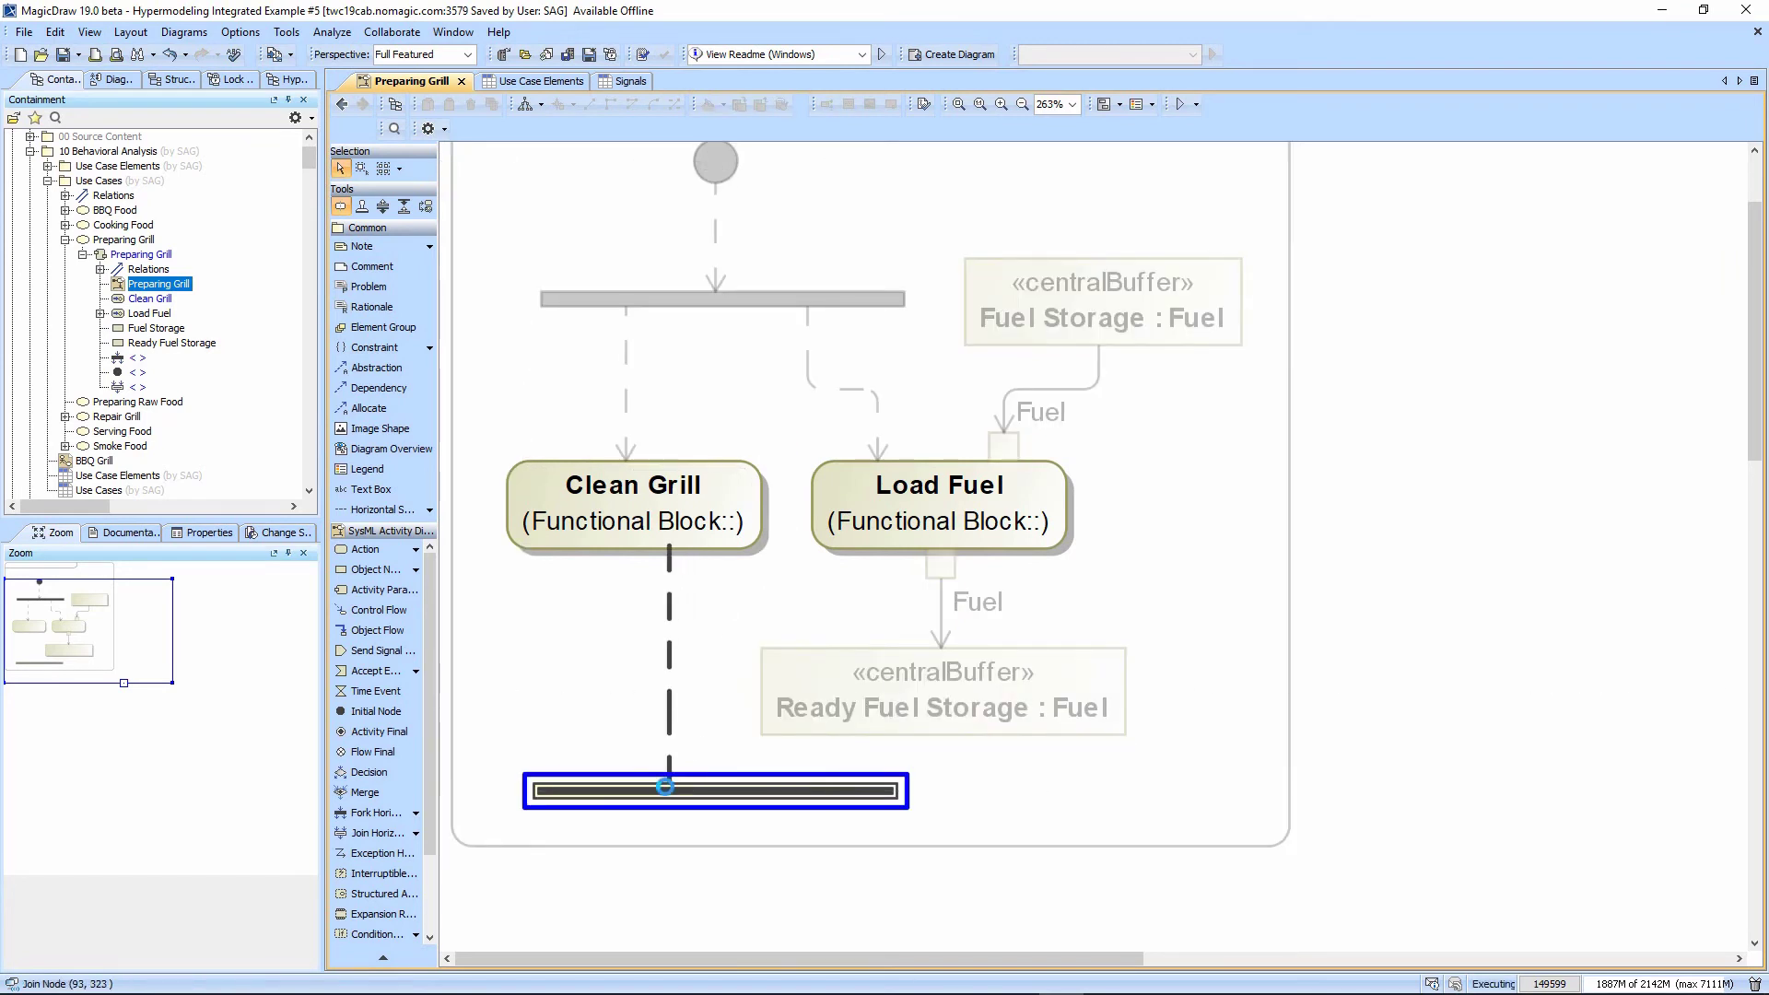
pyautogui.click(1014, 502)
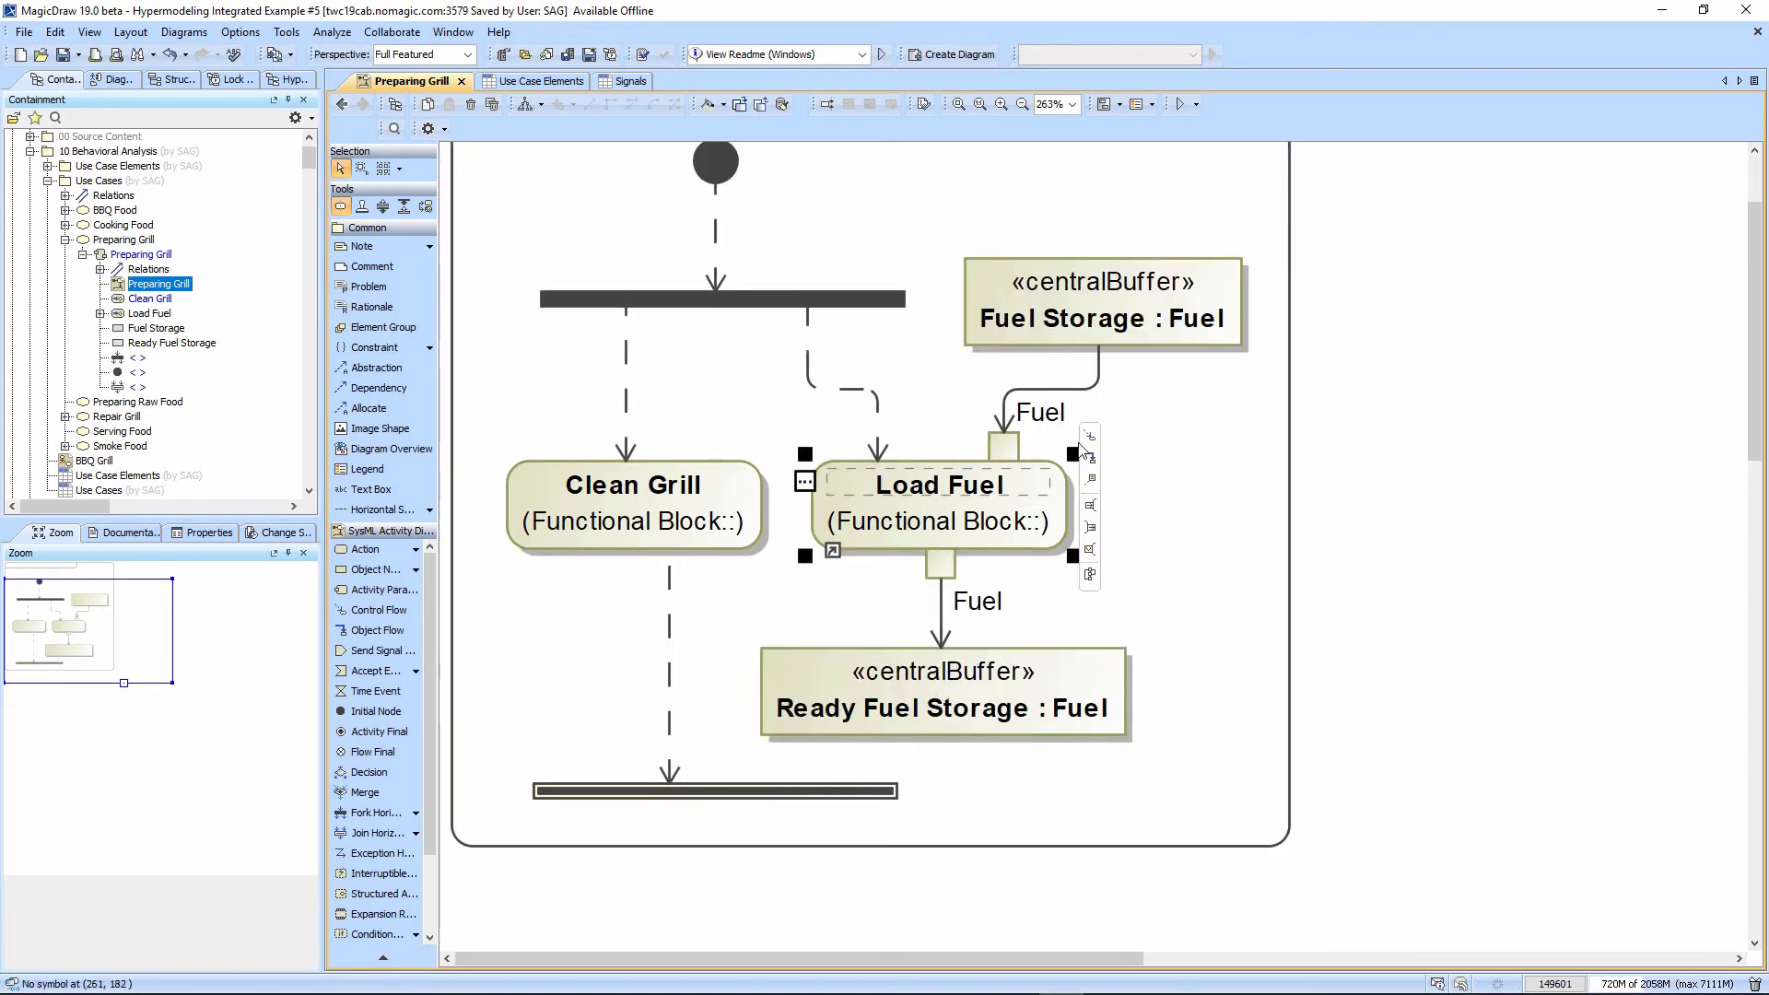
pyautogui.click(1090, 440)
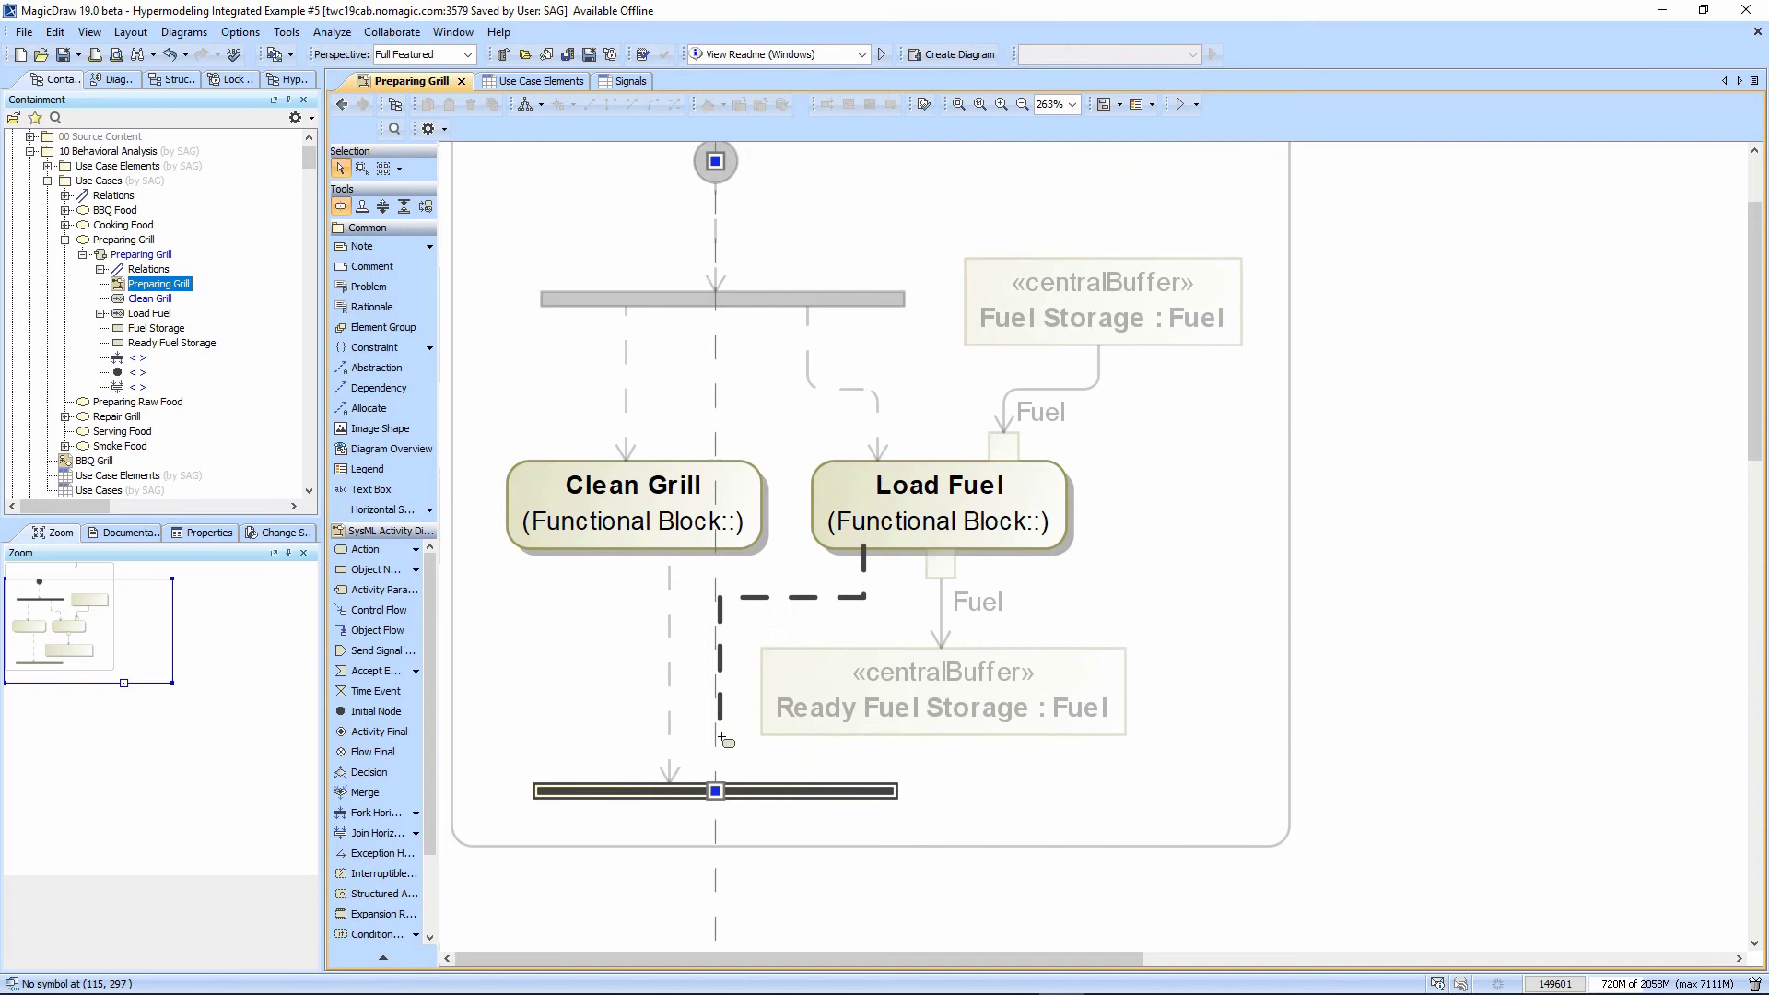
pyautogui.click(748, 790)
# Start an outgoing control flow from the join bar down to empty canvas.
pyautogui.click(796, 792)
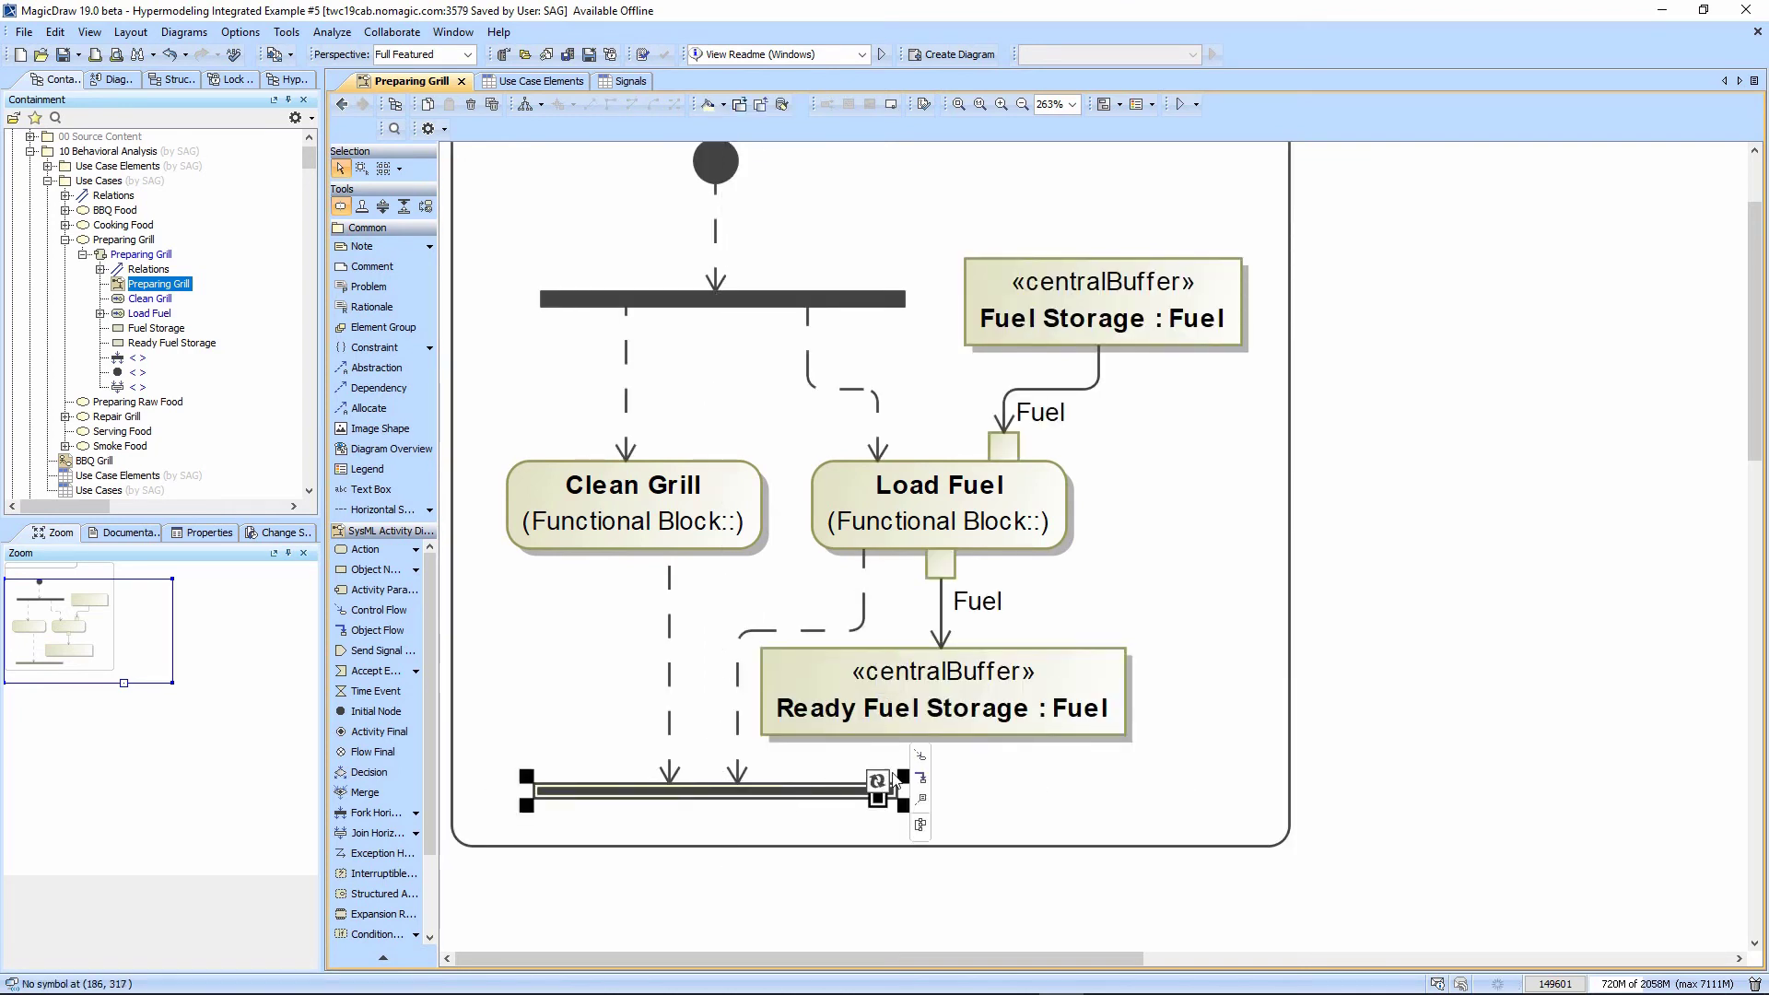
pyautogui.click(922, 761)
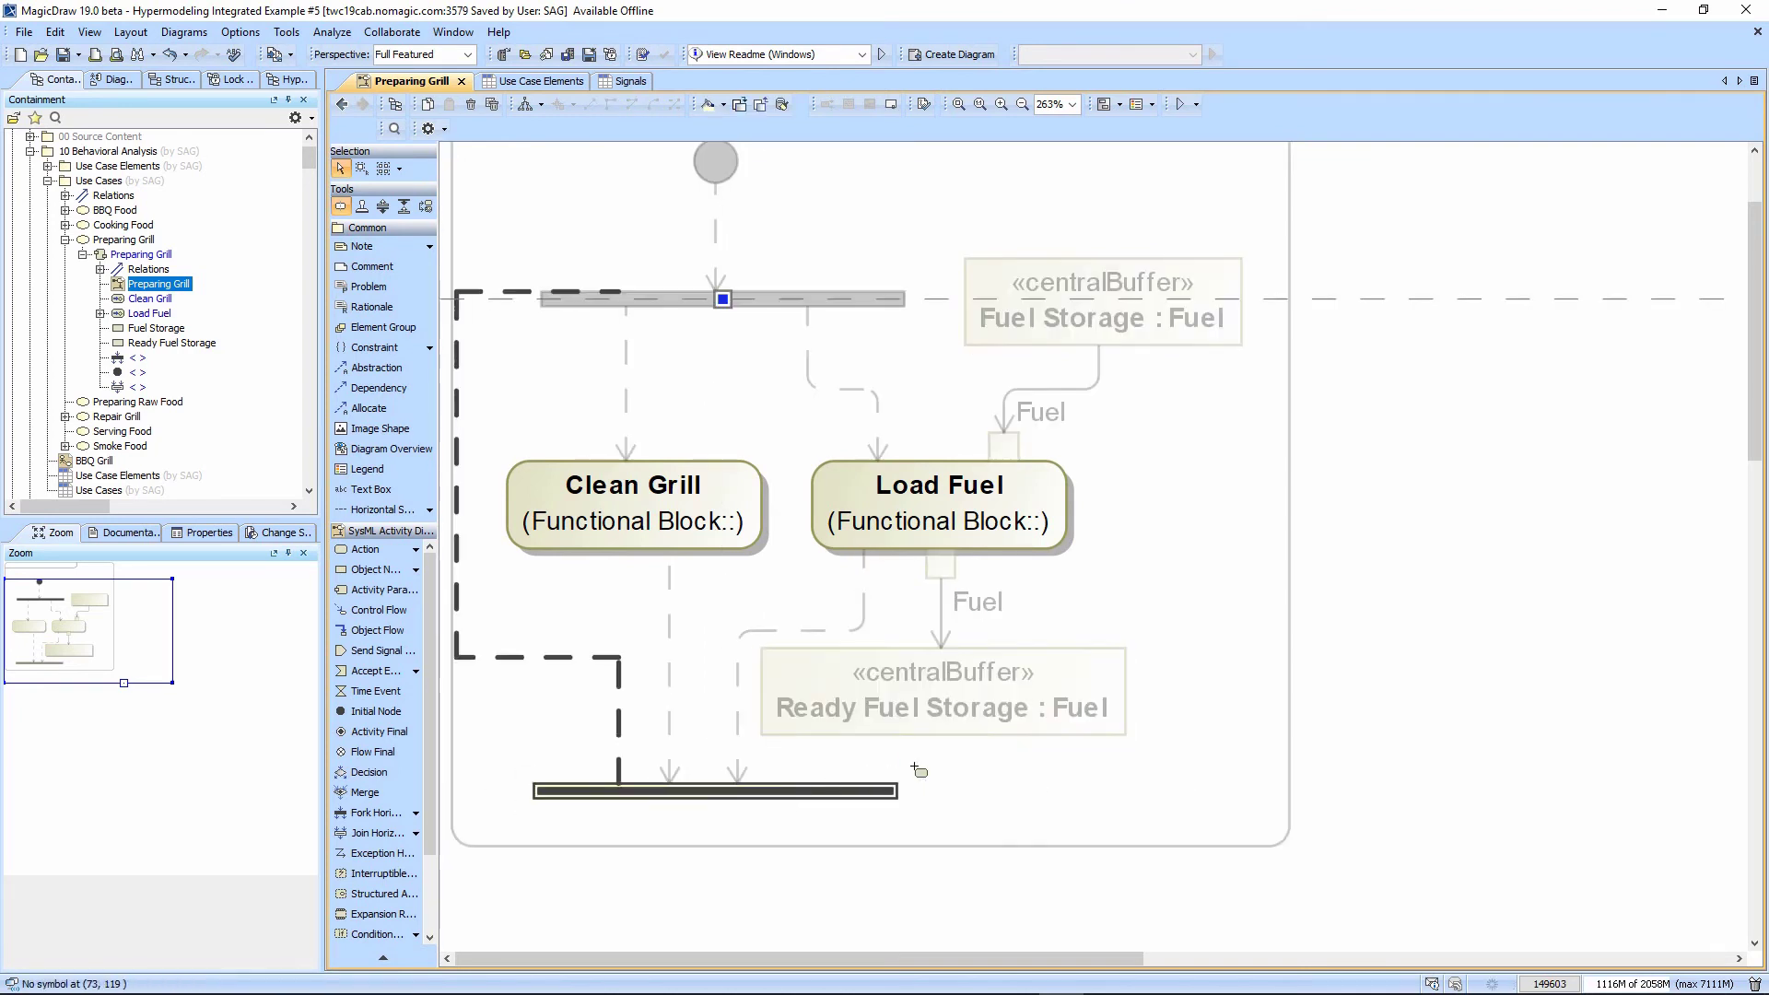
pyautogui.click(811, 840)
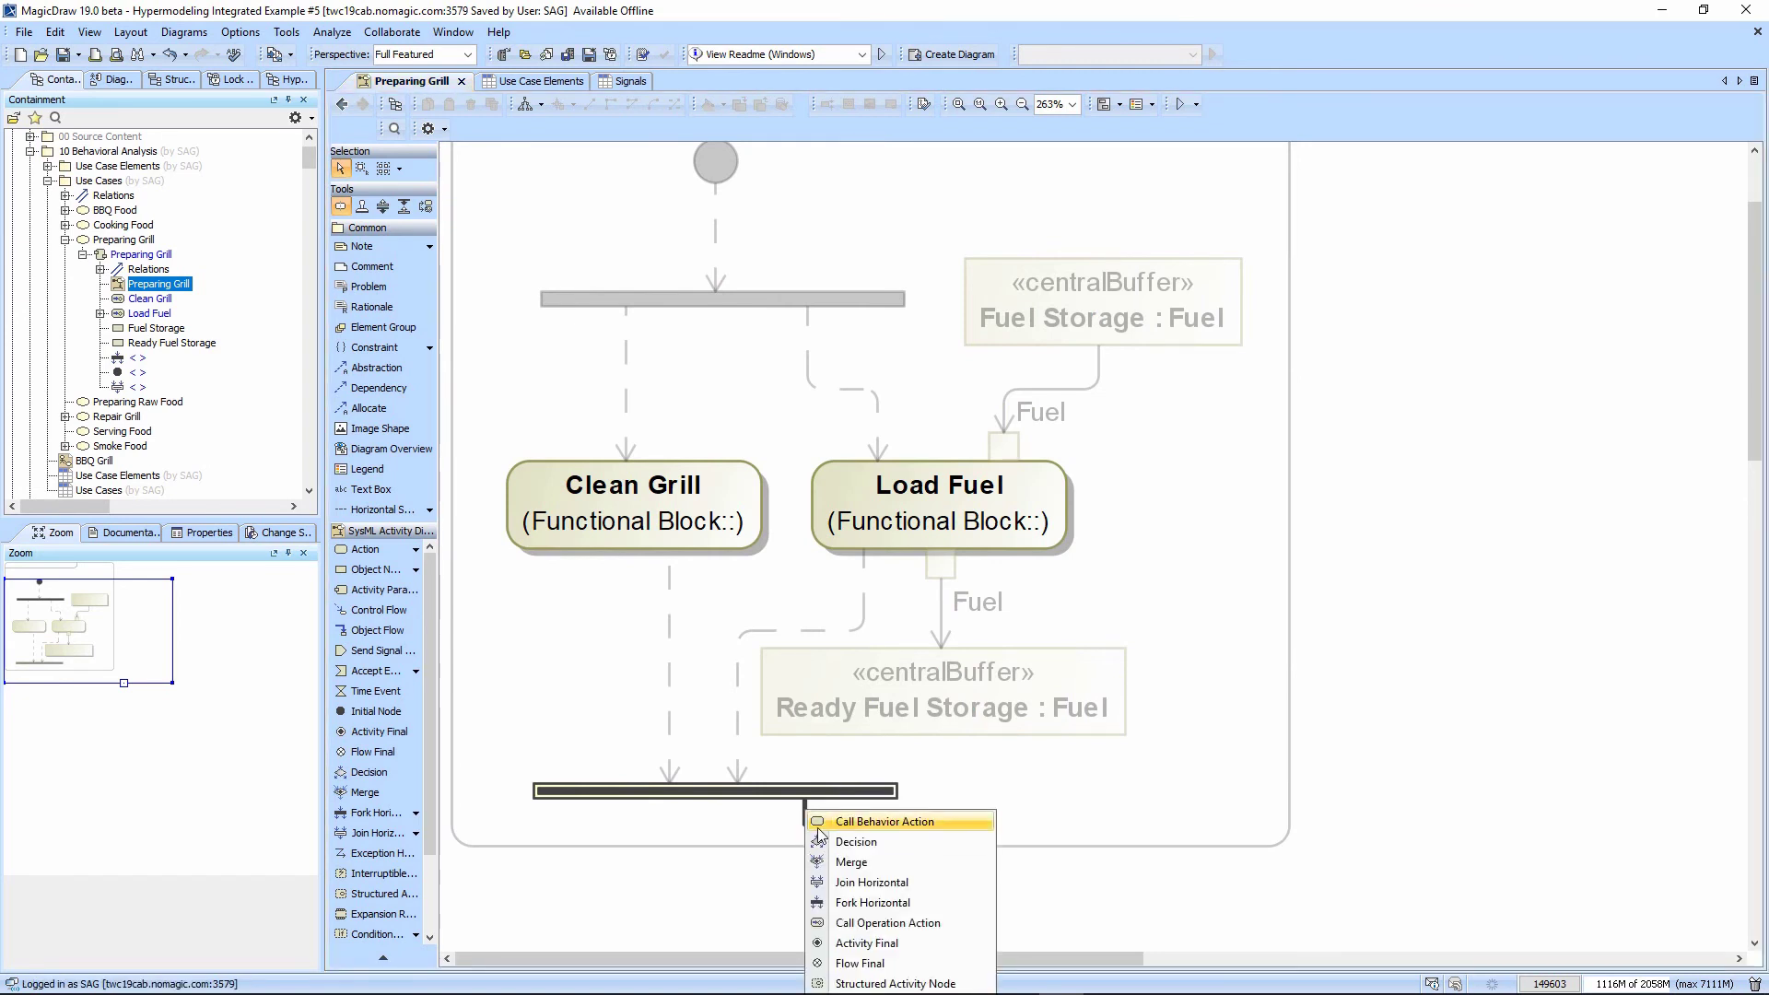
# End the join's flow in a new activity final node, then auto-layout and fit the diagram.
pyautogui.click(850, 943)
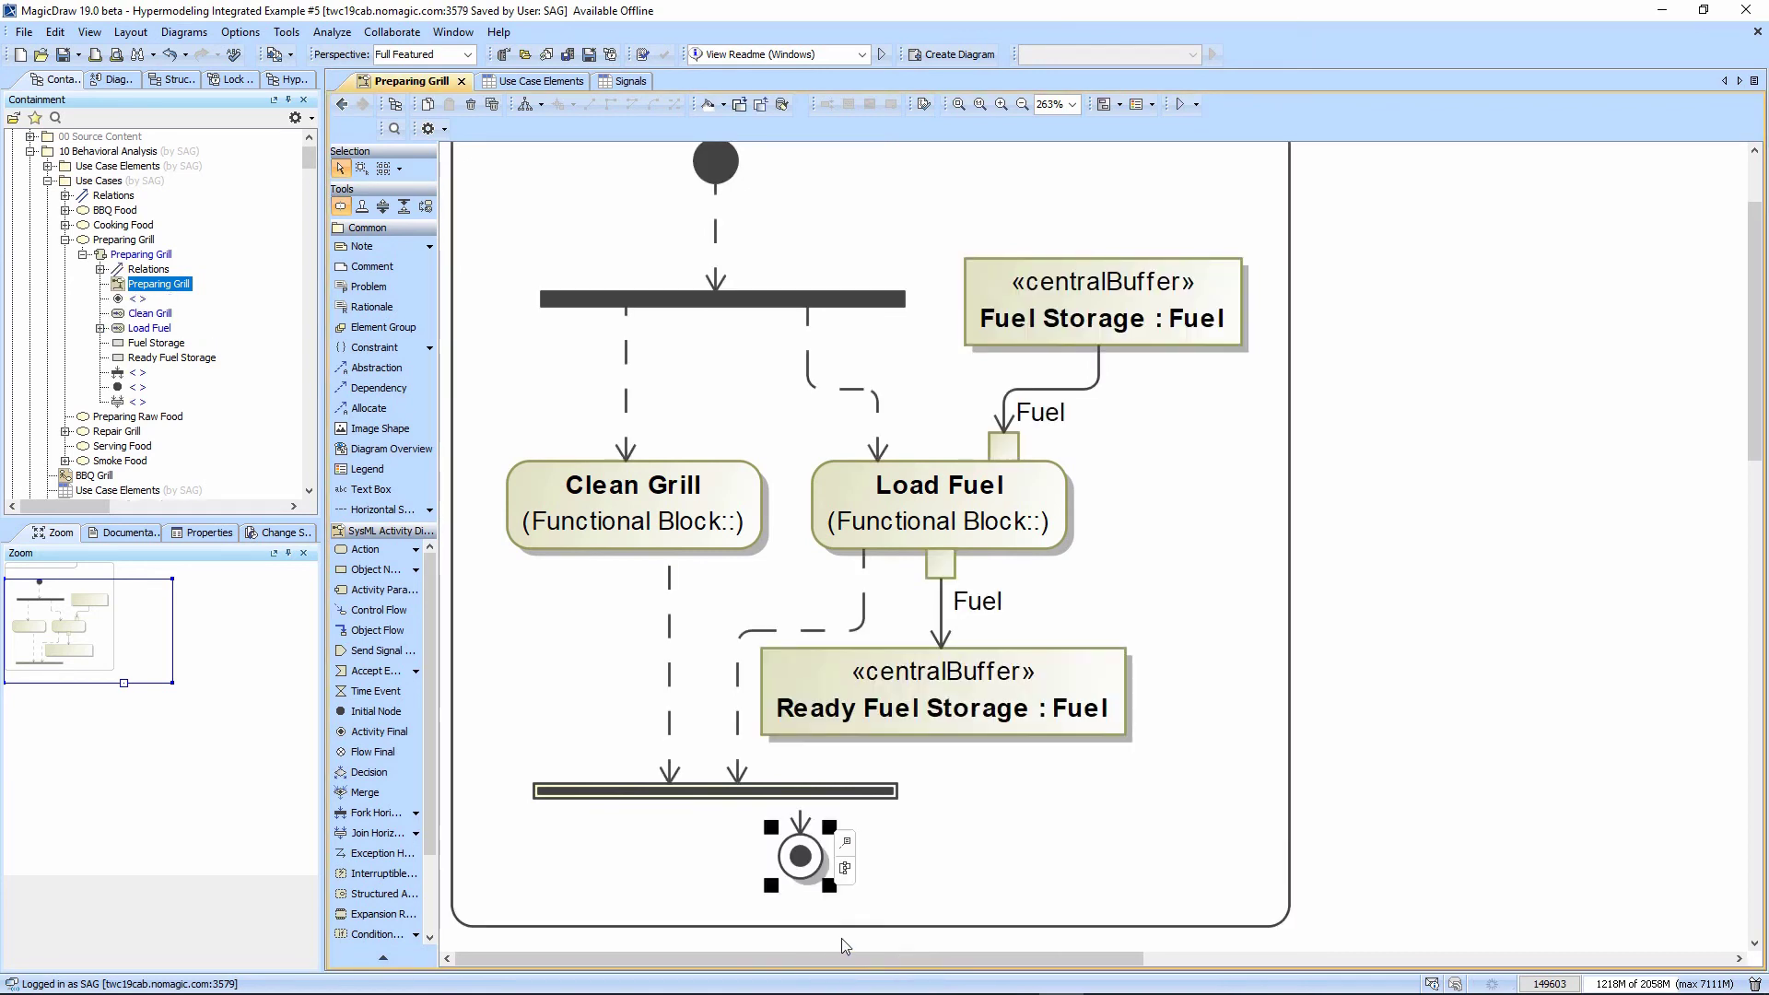
pyautogui.click(1052, 844)
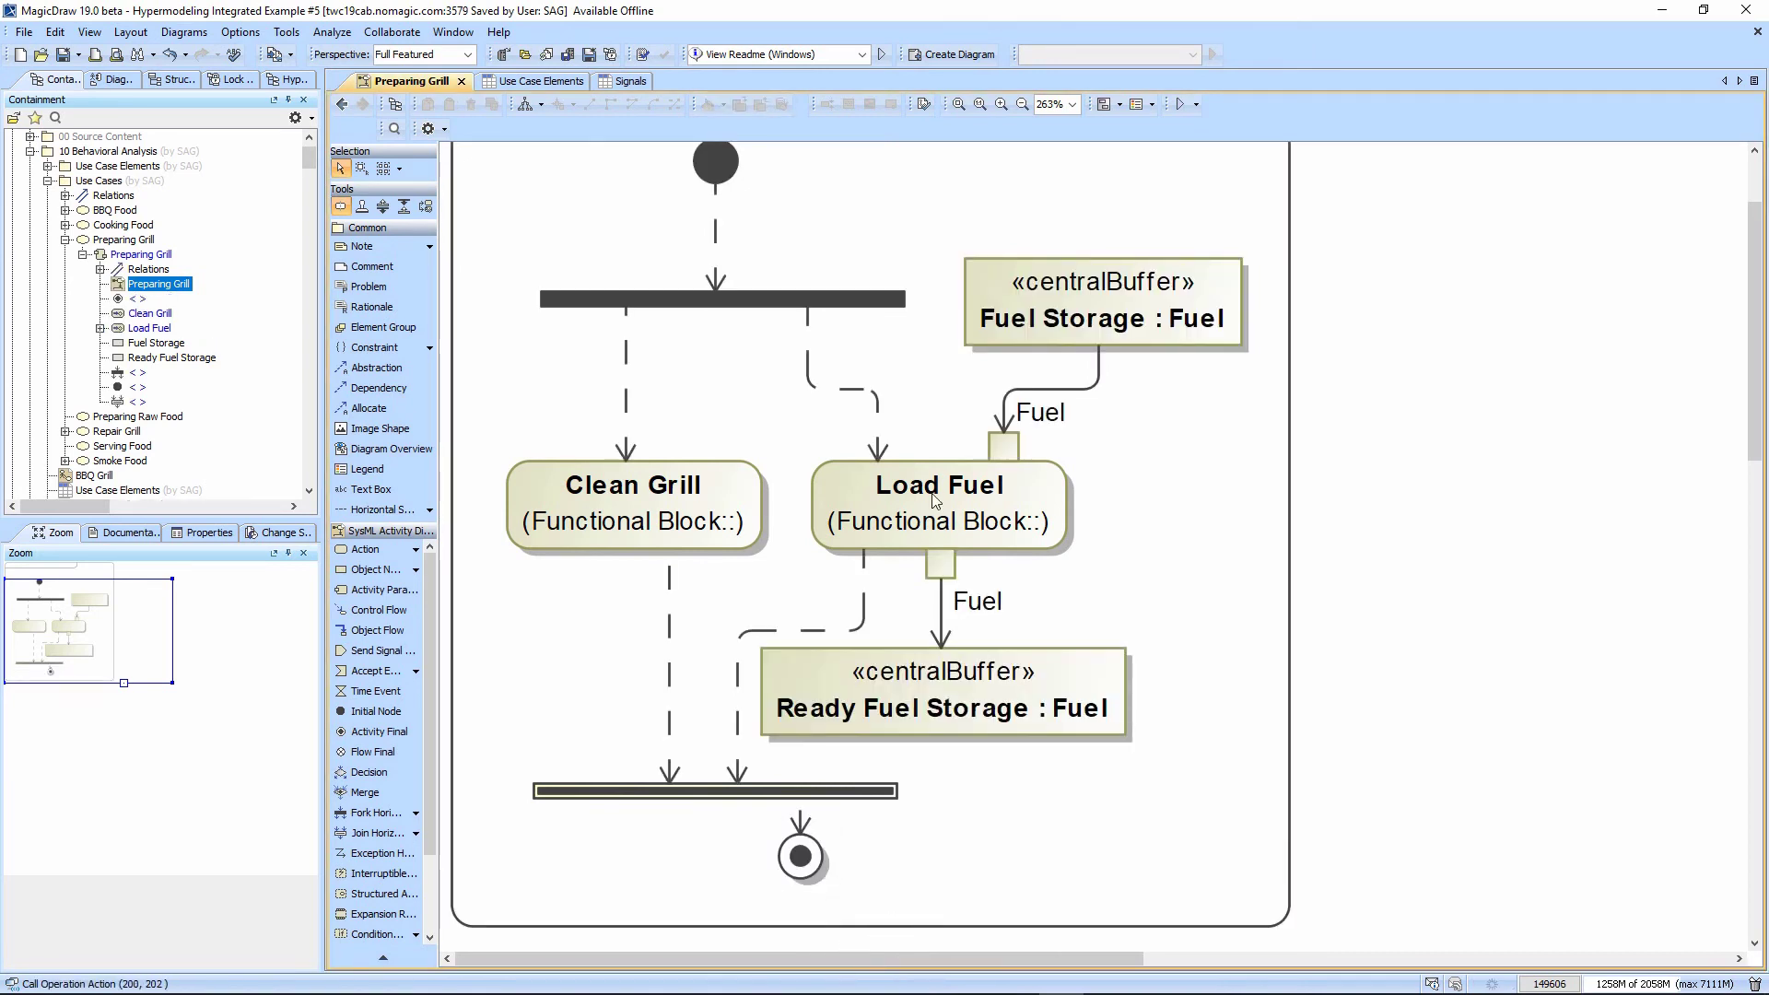
pyautogui.click(525, 104)
pyautogui.click(958, 104)
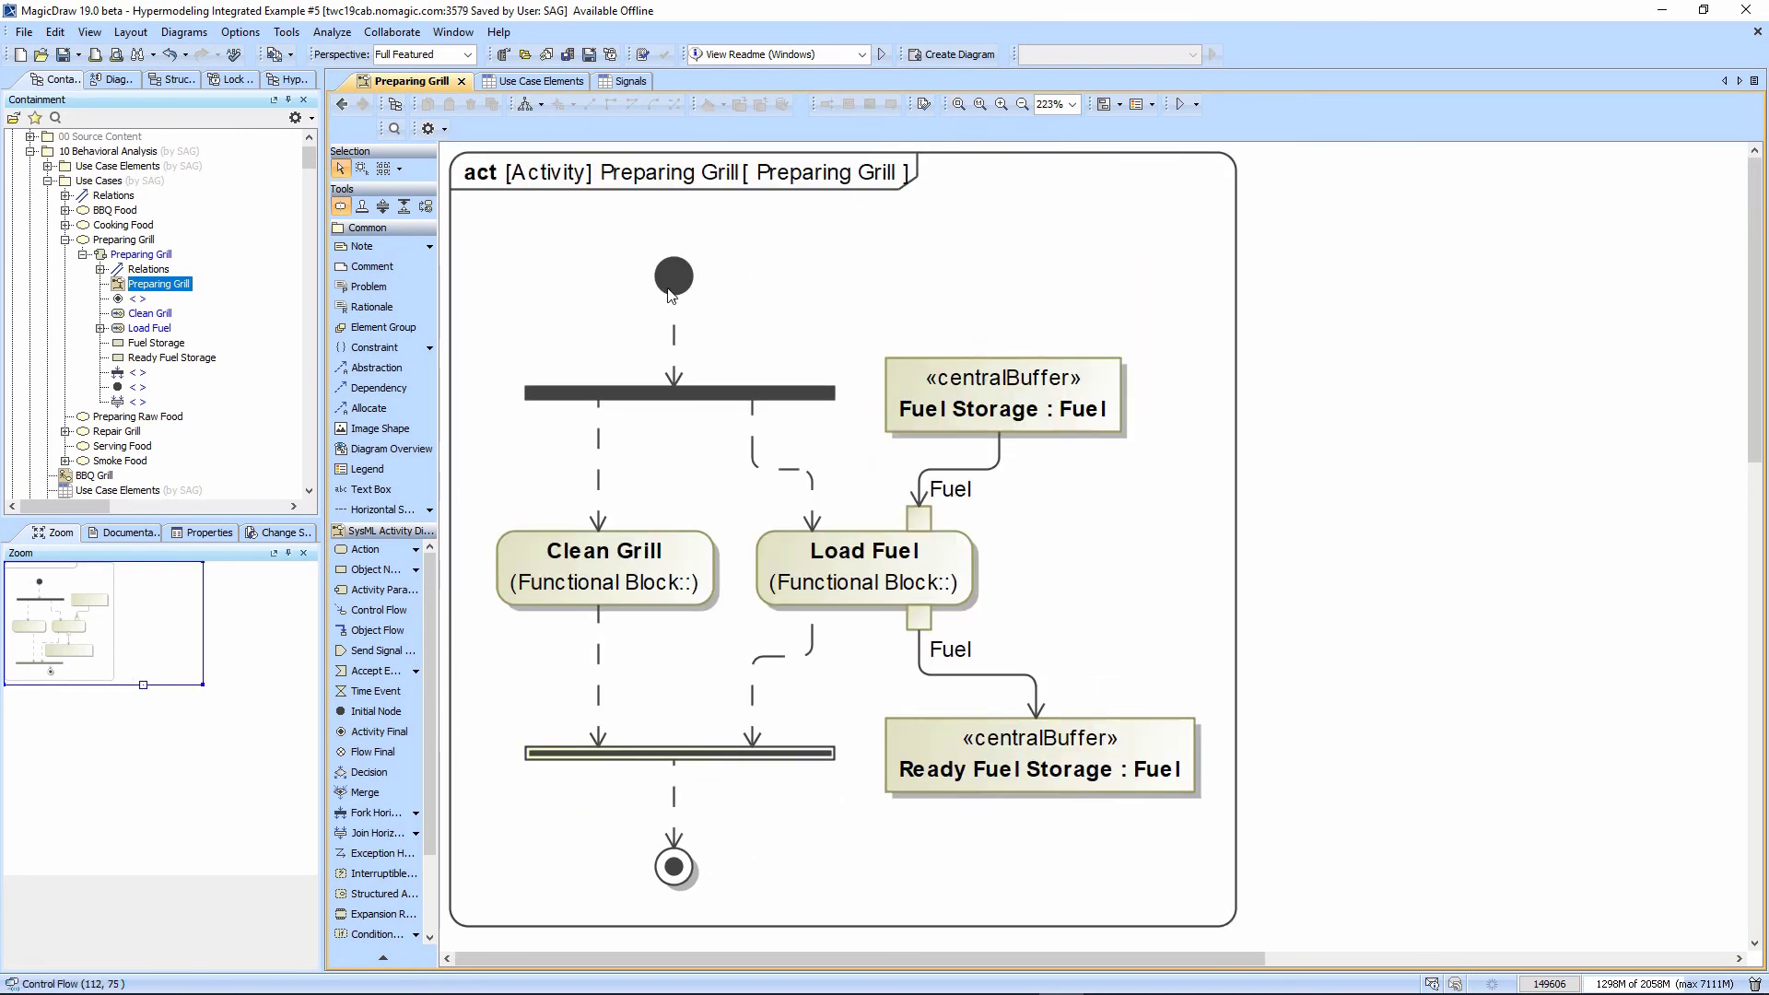